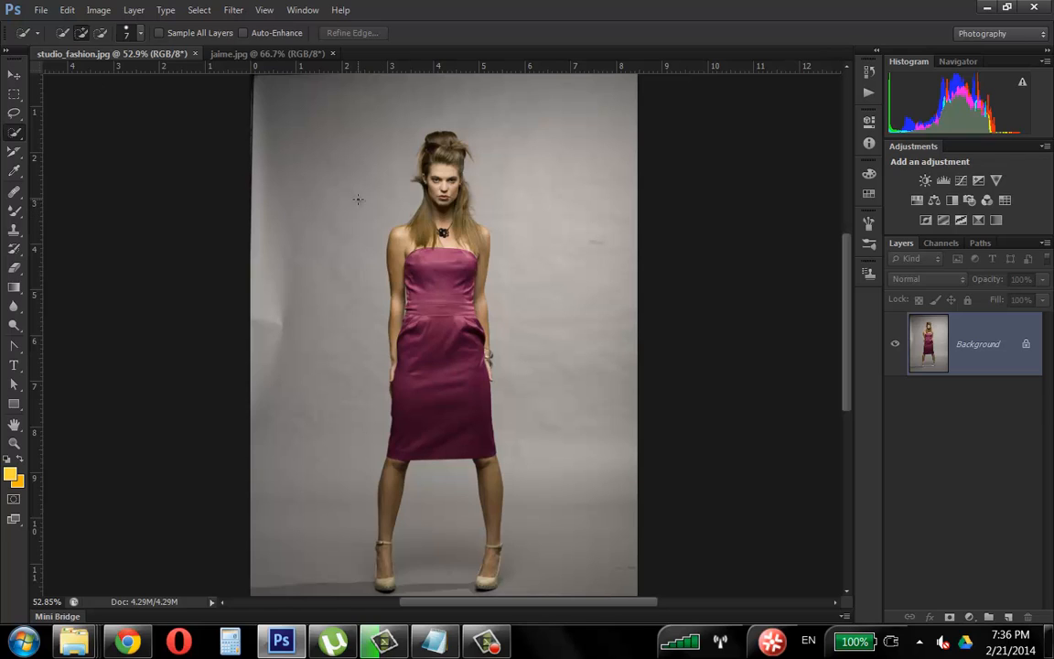
# - Enlarge the Quick Selection brush to 30 px
pyautogui.press(']')
pyautogui.press(']')
pyautogui.press(']')
pyautogui.press(']')
pyautogui.press(']')
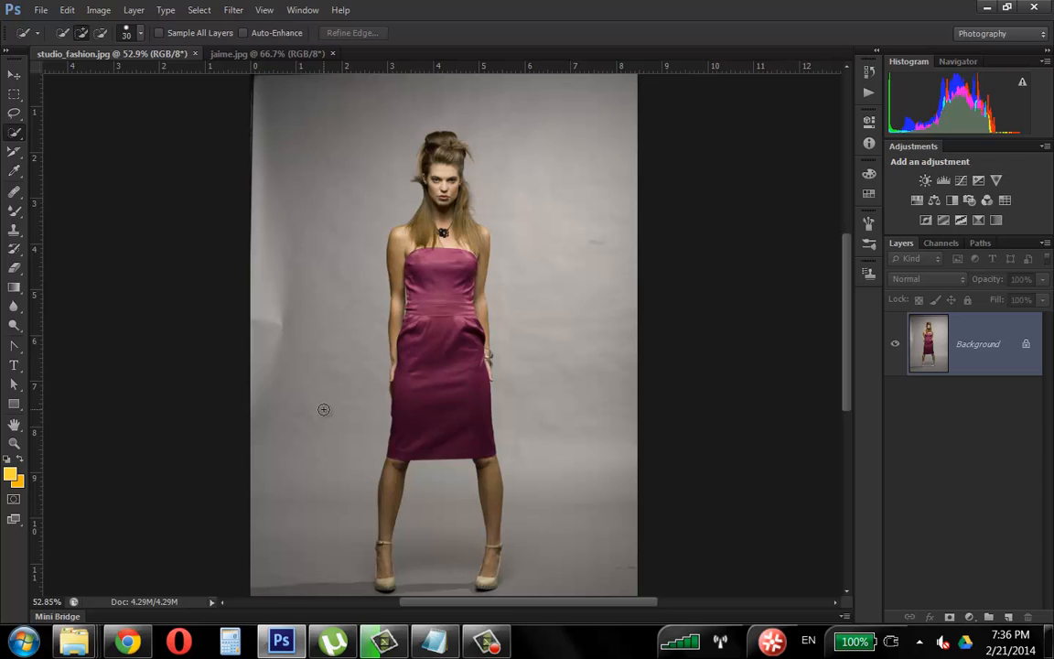
# - Convert the locked Background into an editable layer named "modelo"
pyautogui.doubleClick(1027, 353)
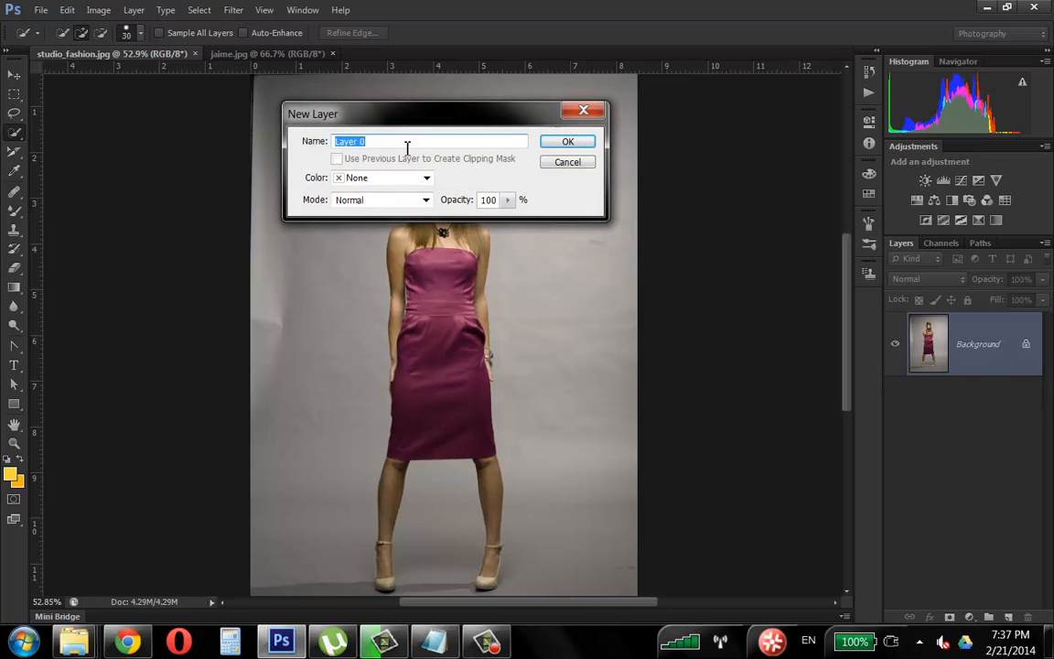
pyautogui.write('modelo')
pyautogui.click(567, 142)
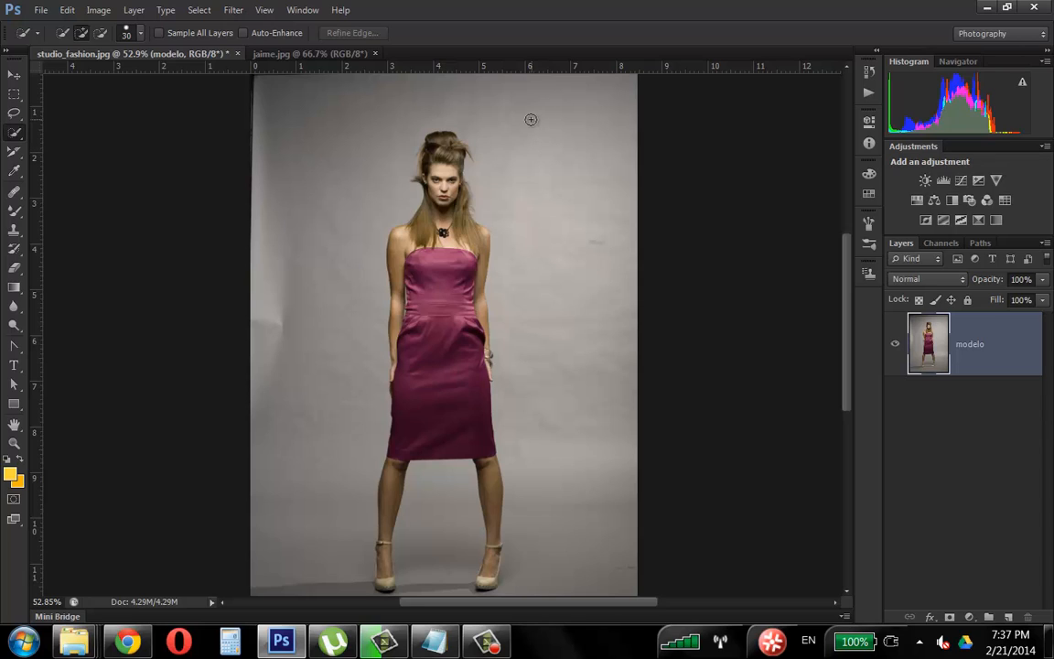
# - Quick-select the grey studio backdrop around the model, subtracting her shoes and hair from the selection
pyautogui.moveTo(359, 182)
pyautogui.mouseDown()
pyautogui.moveTo(329, 119)
pyautogui.moveTo(373, 96)
pyautogui.moveTo(413, 92)
pyautogui.moveTo(562, 146)
pyautogui.moveTo(588, 304)
pyautogui.moveTo(565, 510)
pyautogui.moveTo(602, 399)
pyautogui.mouseUp()
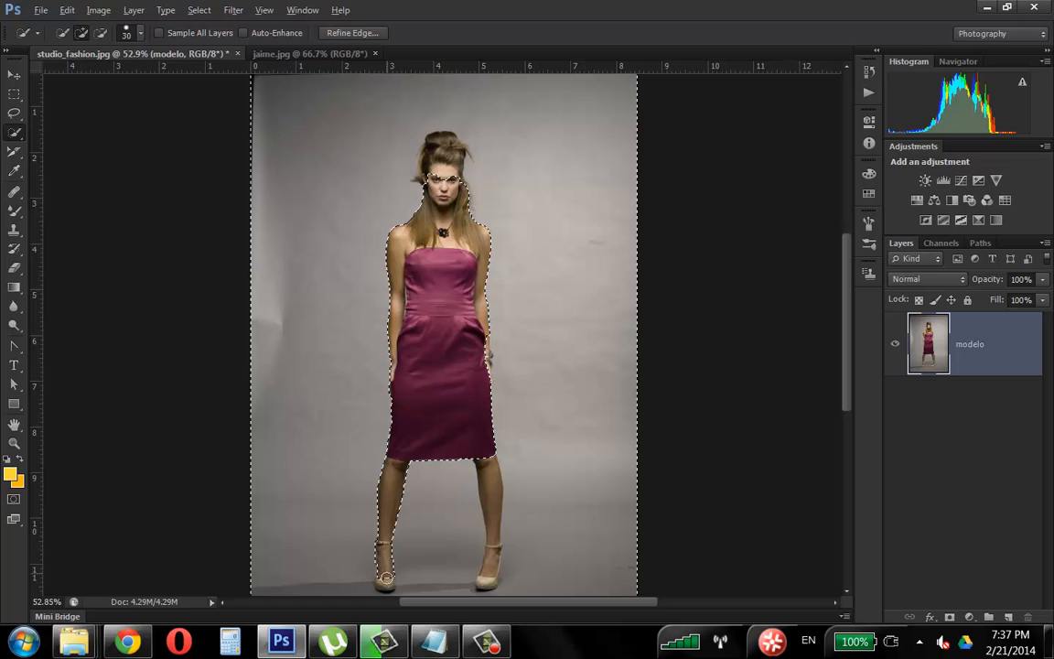
pyautogui.press('alt')
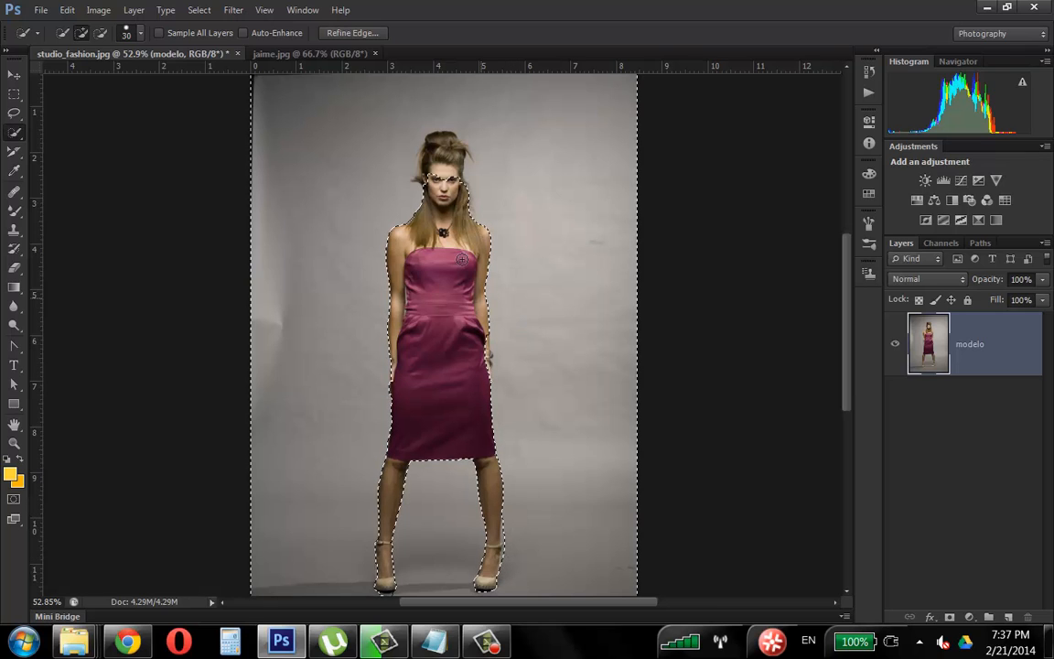
pyautogui.press('alt')
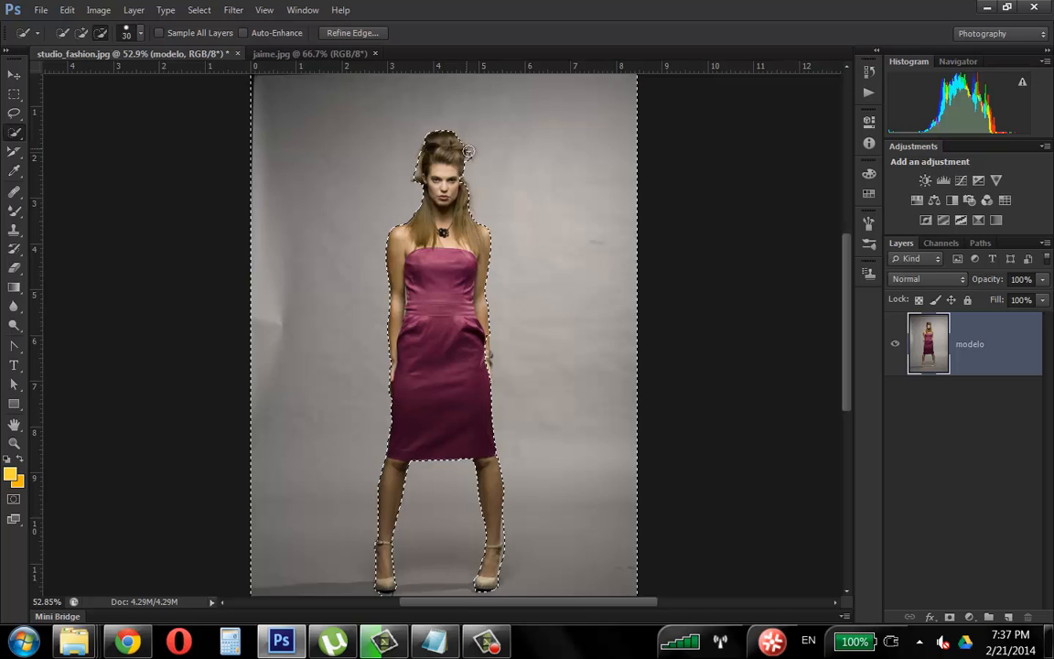
pyautogui.press('alt')
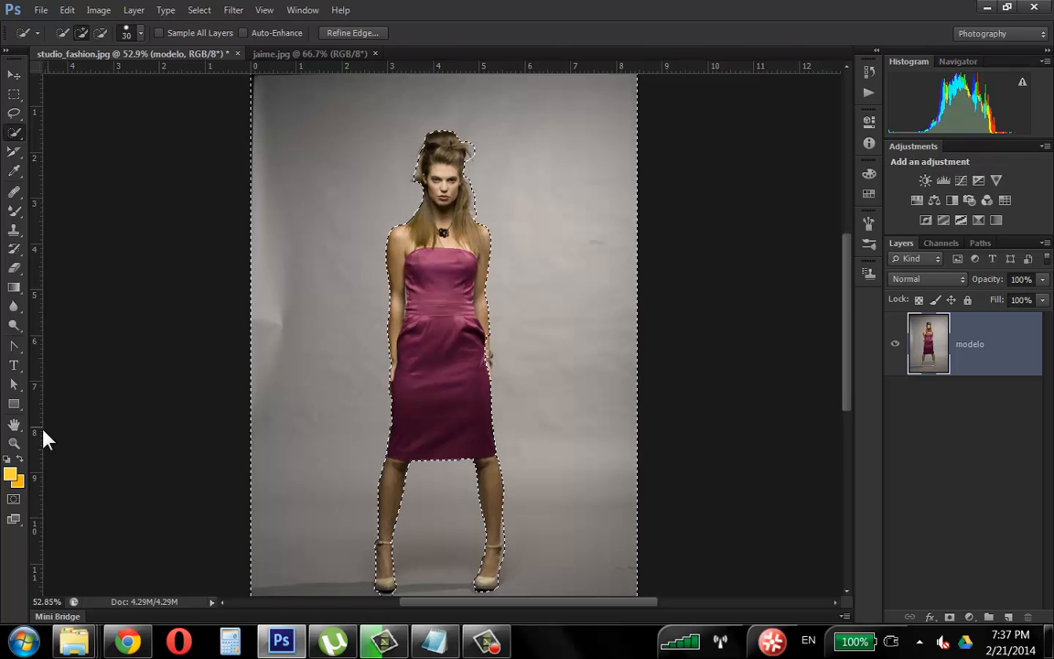
# - Refine the backdrop selection around the loose hair on the left of the model's head, reducing the brush to 10 px
pyautogui.click(13, 443)
pyautogui.moveTo(424, 211); pyautogui.dragTo(568, 166)
pyautogui.moveTo(846, 289); pyautogui.dragTo(847, 233)
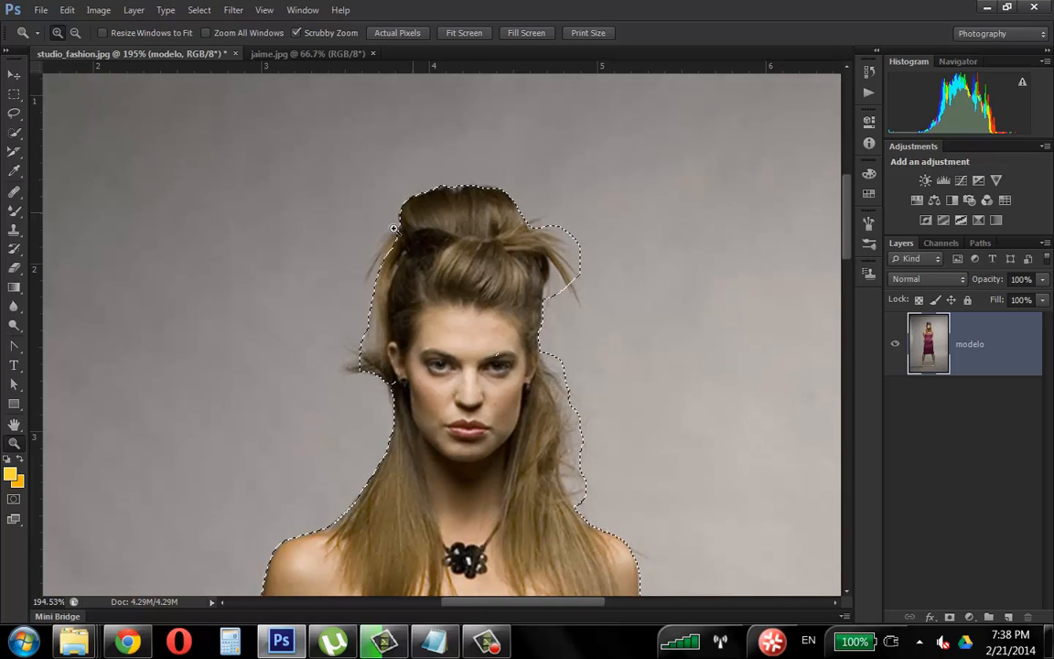
pyautogui.click(13, 133)
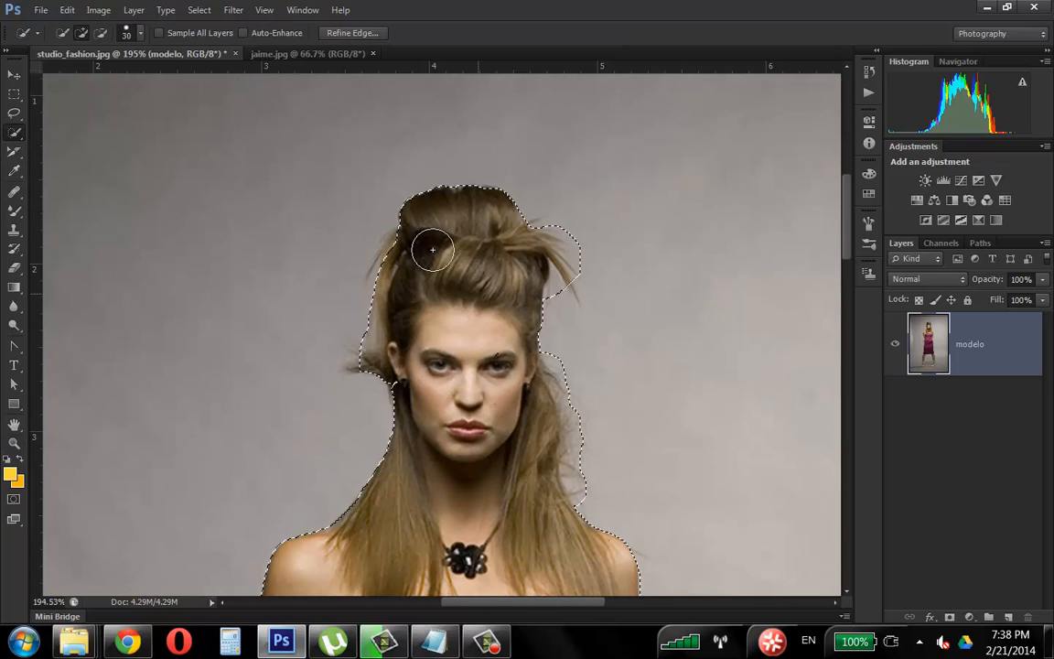
pyautogui.press('[')
pyautogui.press('[')
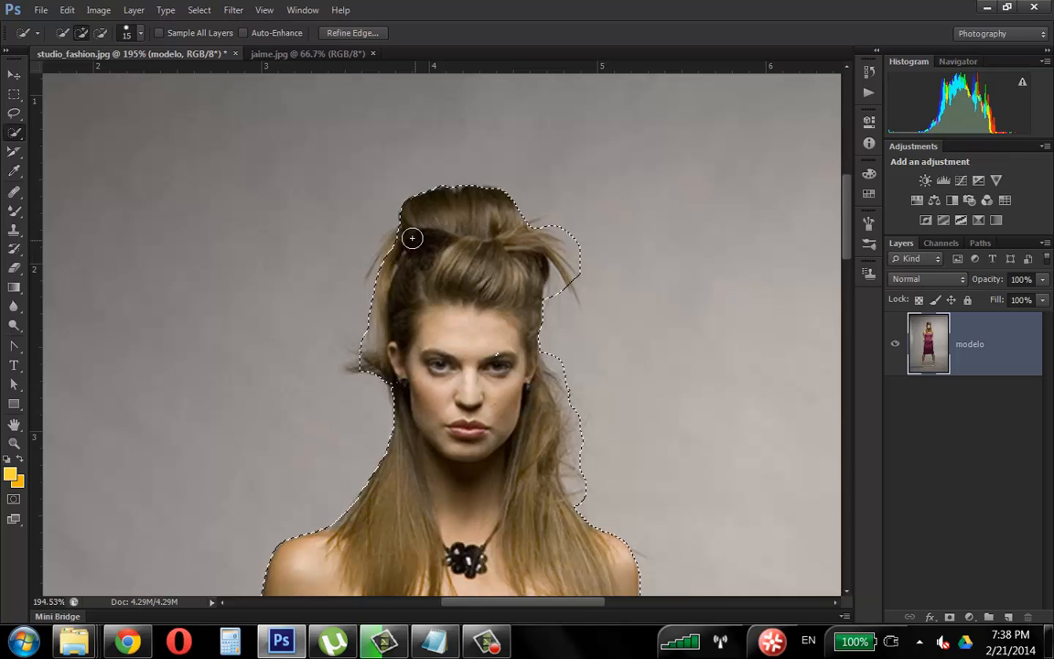
pyautogui.moveTo(402, 235)
pyautogui.mouseDown()
pyautogui.moveTo(371, 270)
pyautogui.moveTo(357, 364)
pyautogui.mouseUp()
pyautogui.press('alt')
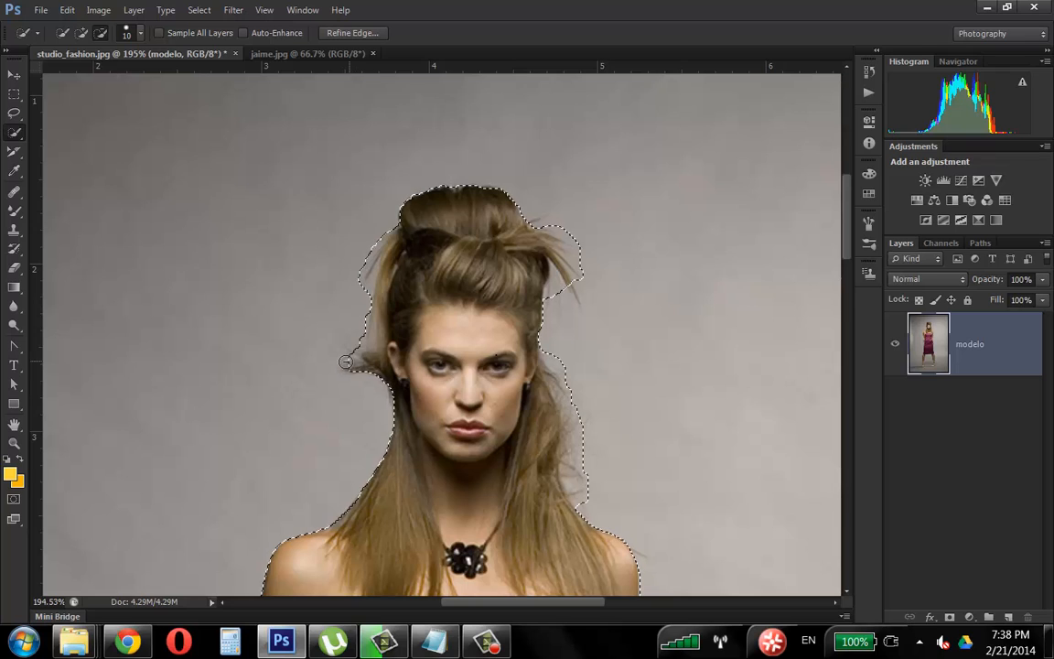
# - Correct the selection edge around the strands and long hair on the right of the head and around the left side strand
pyautogui.hotkey('ctrl', 'alt', 'z')
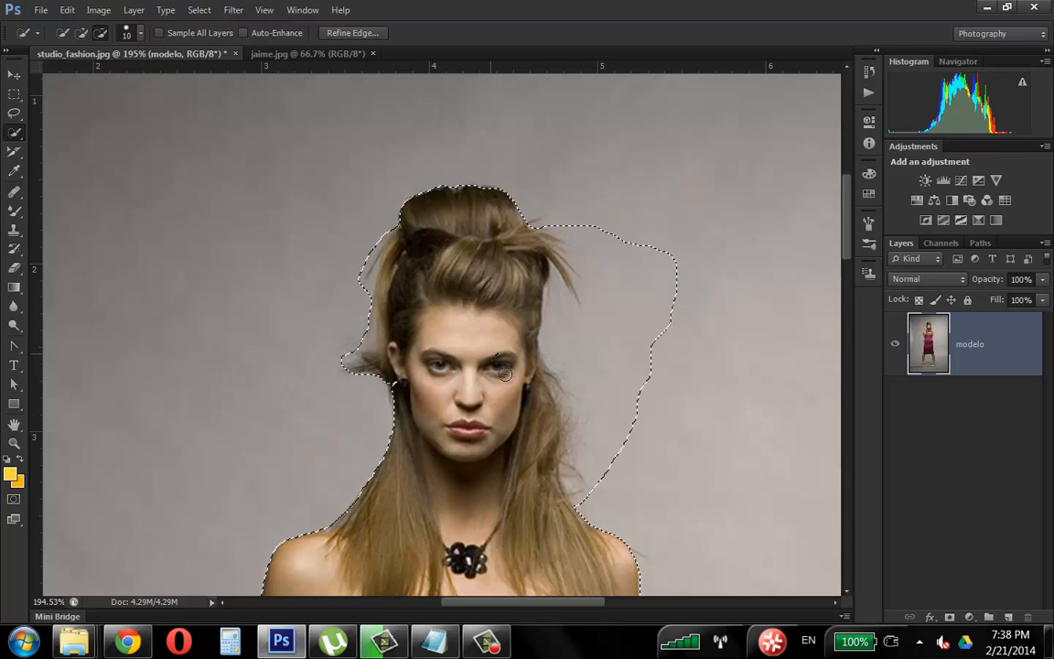
pyautogui.moveTo(585, 262)
pyautogui.mouseDown()
pyautogui.moveTo(597, 348)
pyautogui.moveTo(563, 326)
pyautogui.moveTo(566, 274)
pyautogui.mouseUp()
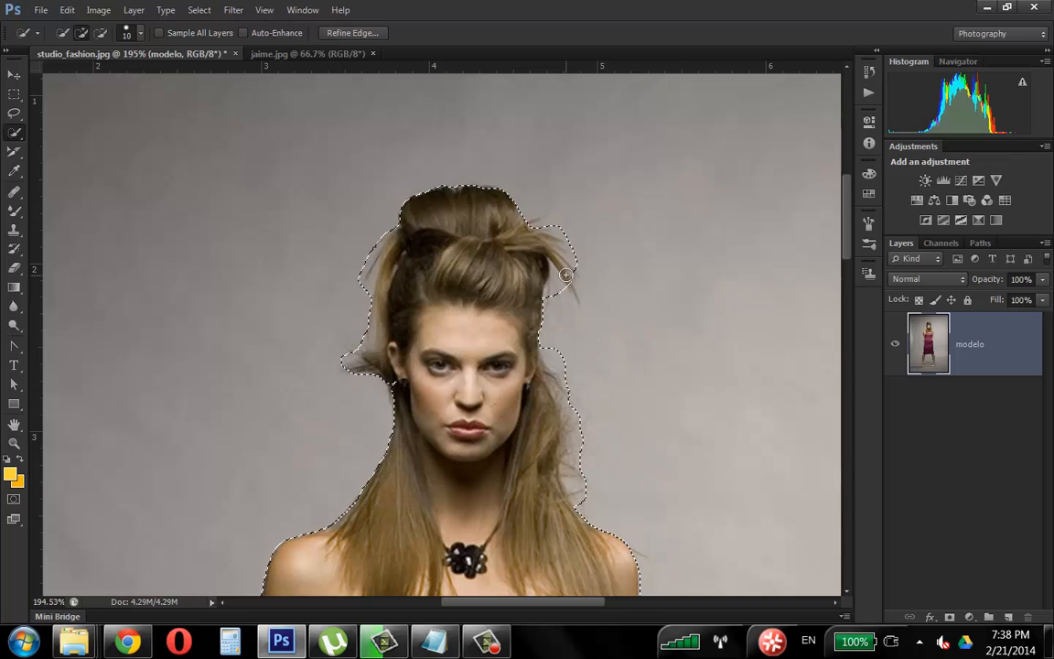
pyautogui.keyDown('alt'); pyautogui.click(555, 290); pyautogui.keyUp('alt')
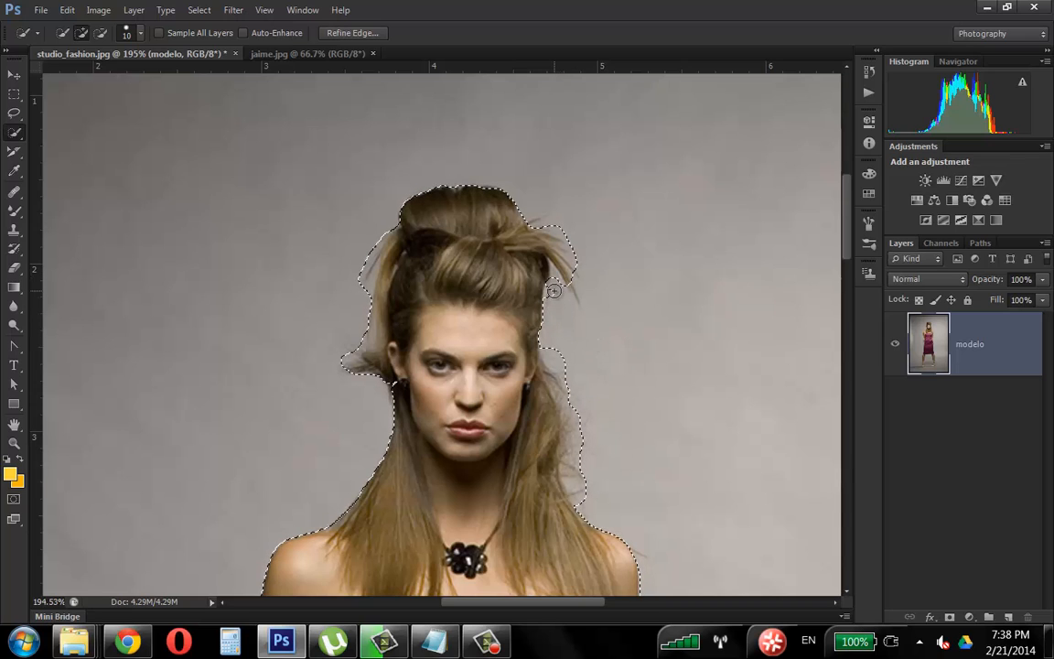
pyautogui.click(581, 397)
pyautogui.keyDown('alt'); pyautogui.click(587, 430); pyautogui.keyUp('alt')
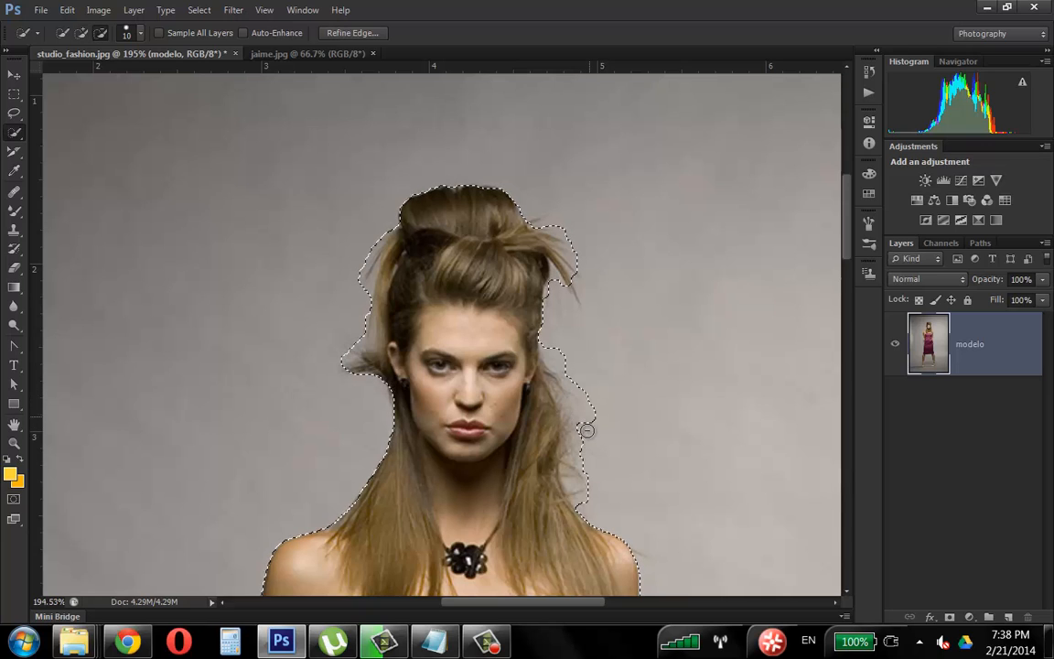
pyautogui.click(564, 360)
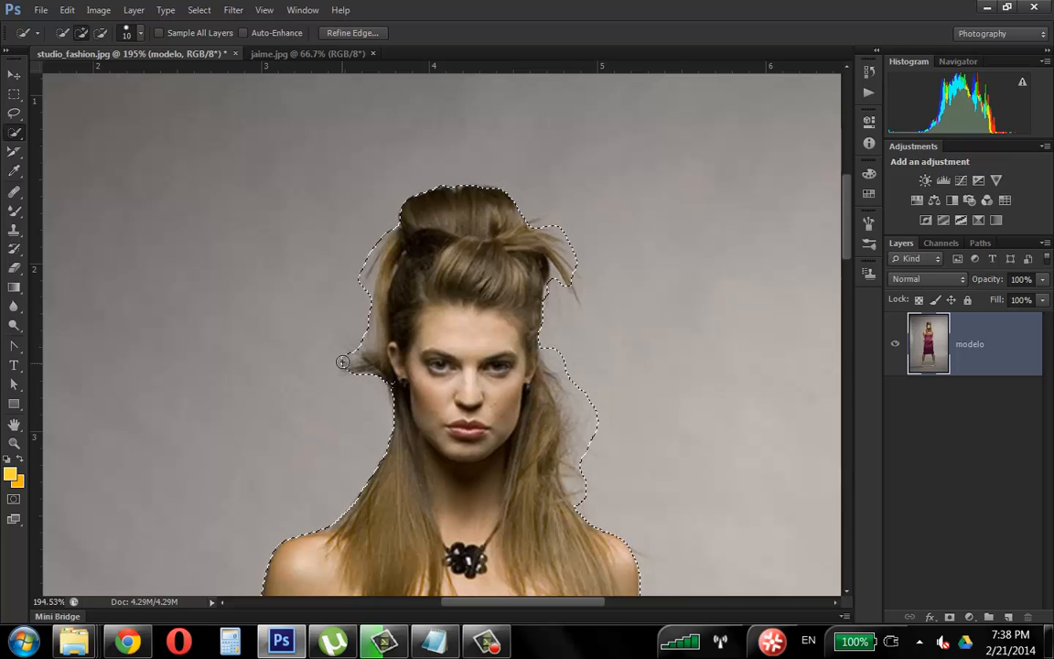
pyautogui.click(342, 361)
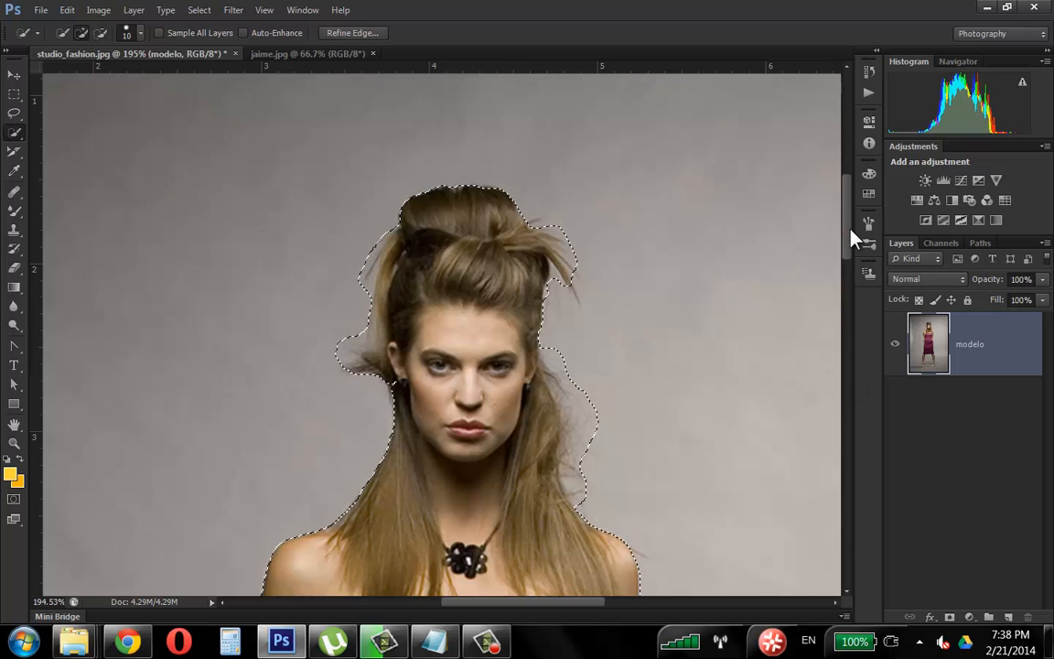
# - Refine the selection edge along the bracelet arm and around both hands beside the skirt
pyautogui.moveTo(846, 229); pyautogui.dragTo(841, 350)
pyautogui.moveTo(623, 218); pyautogui.dragTo(641, 390)
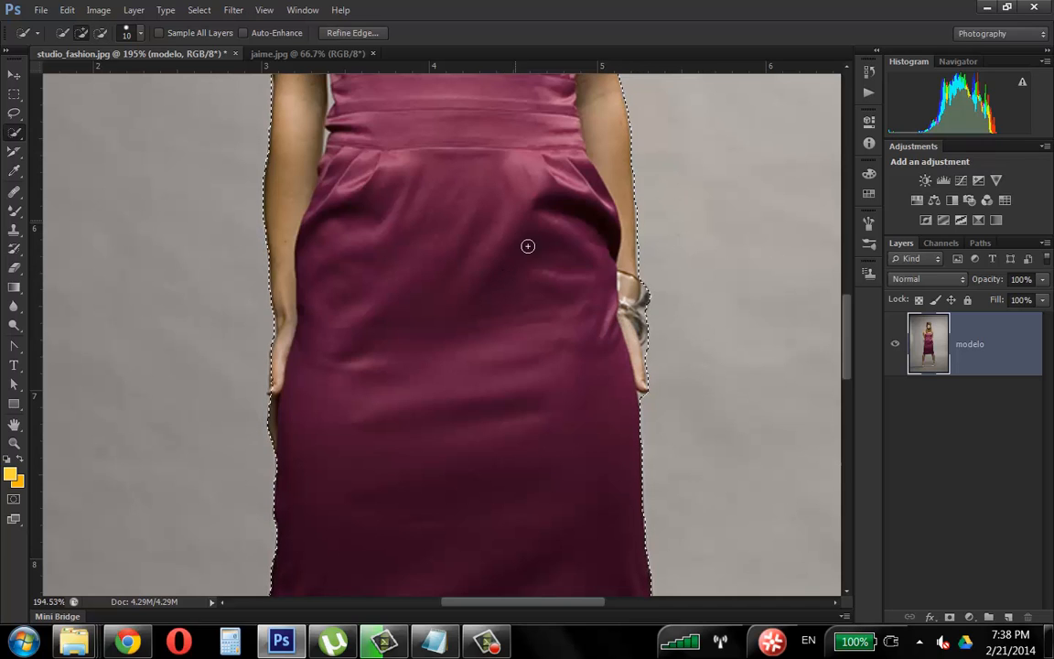
pyautogui.press('alt')
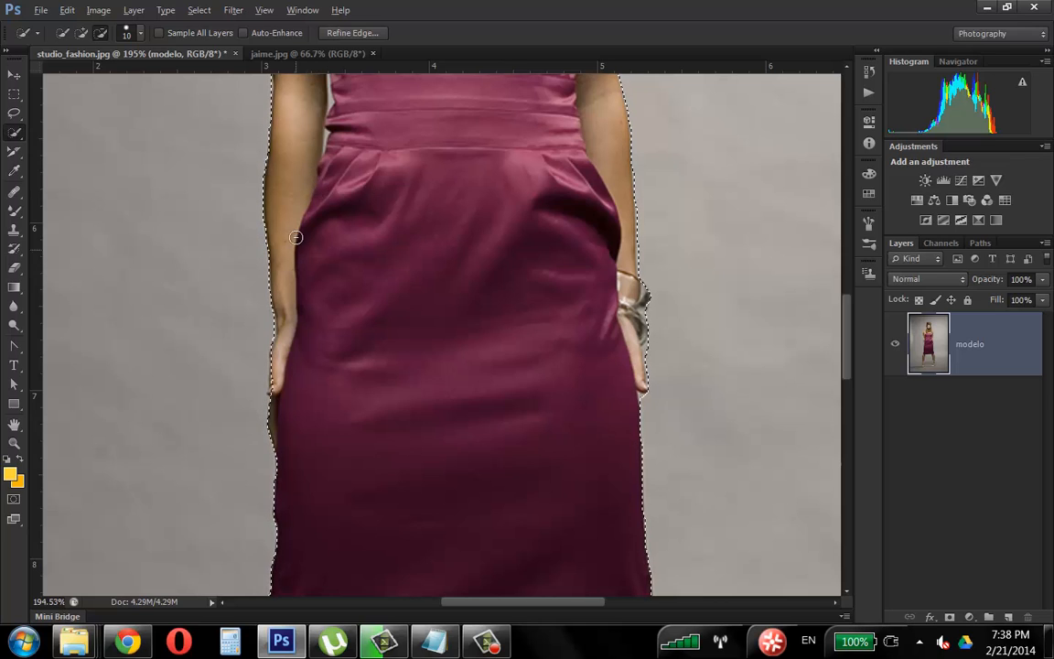
pyautogui.keyDown('alt'); pyautogui.click(274, 421); pyautogui.keyUp('alt')
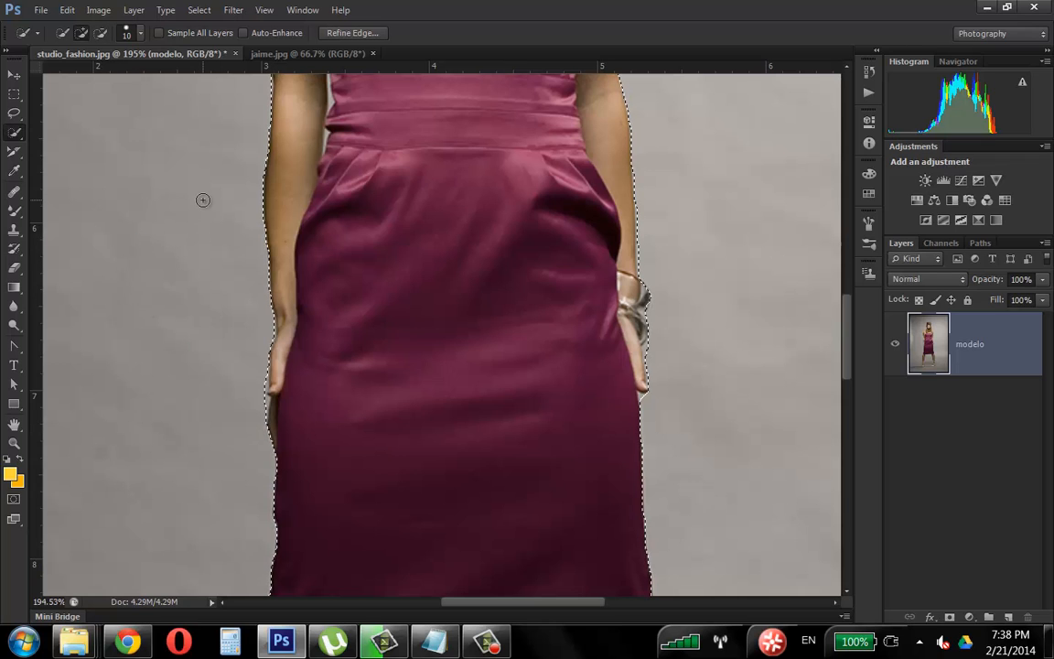
# - Add the narrow backdrop gaps between the left arm and the dress waist to the selection with a 2 px brush, correcting their edges
pyautogui.scroll(5, 843, 320)
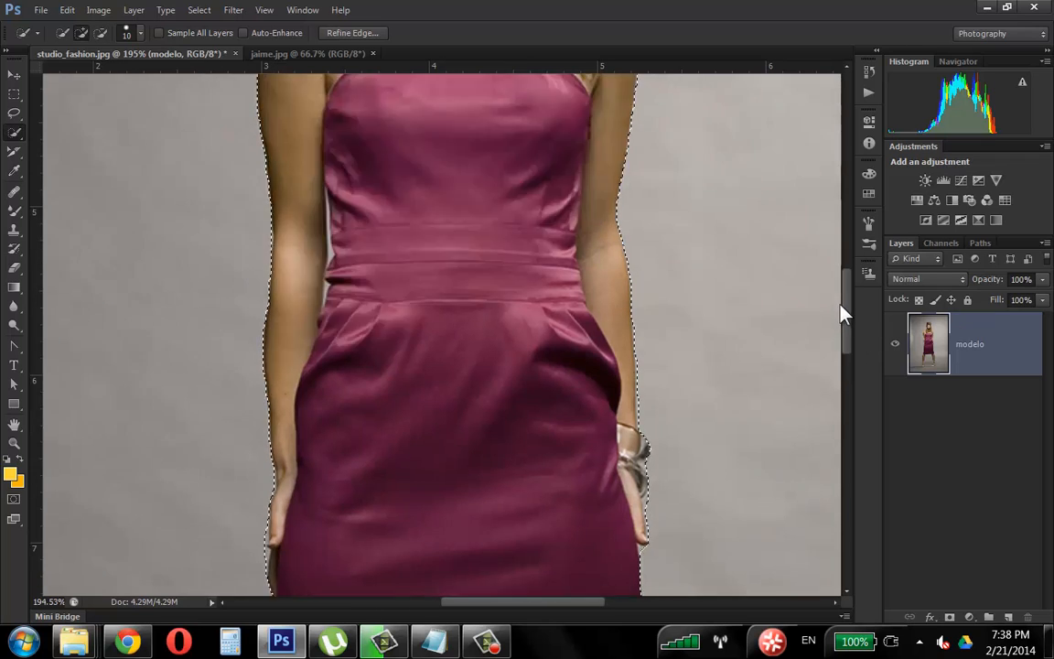
pyautogui.click(15, 445)
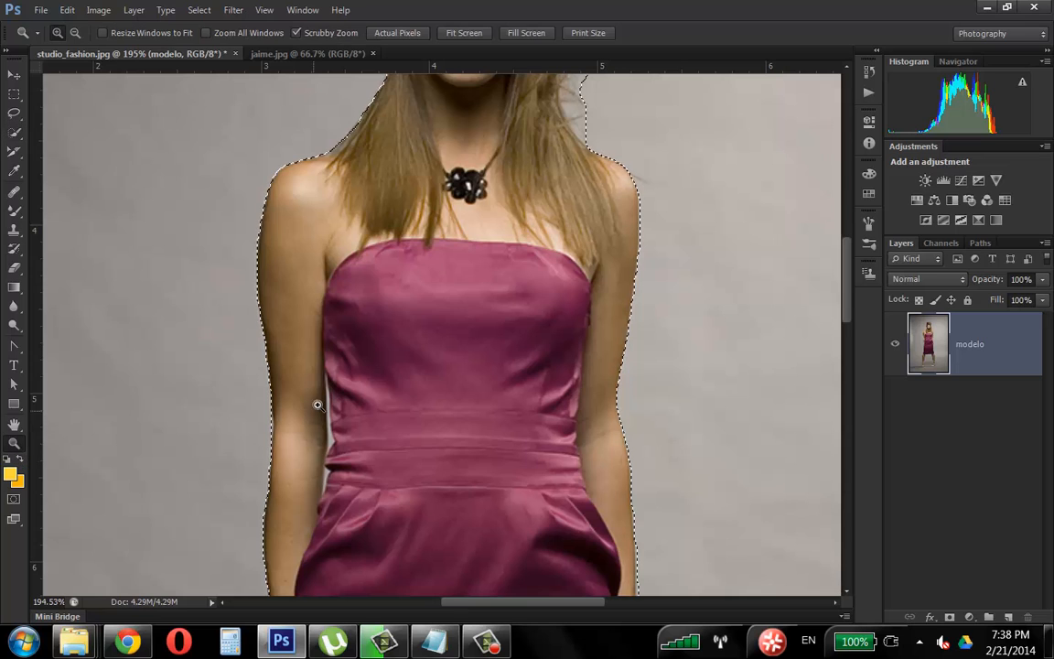
pyautogui.click(323, 365)
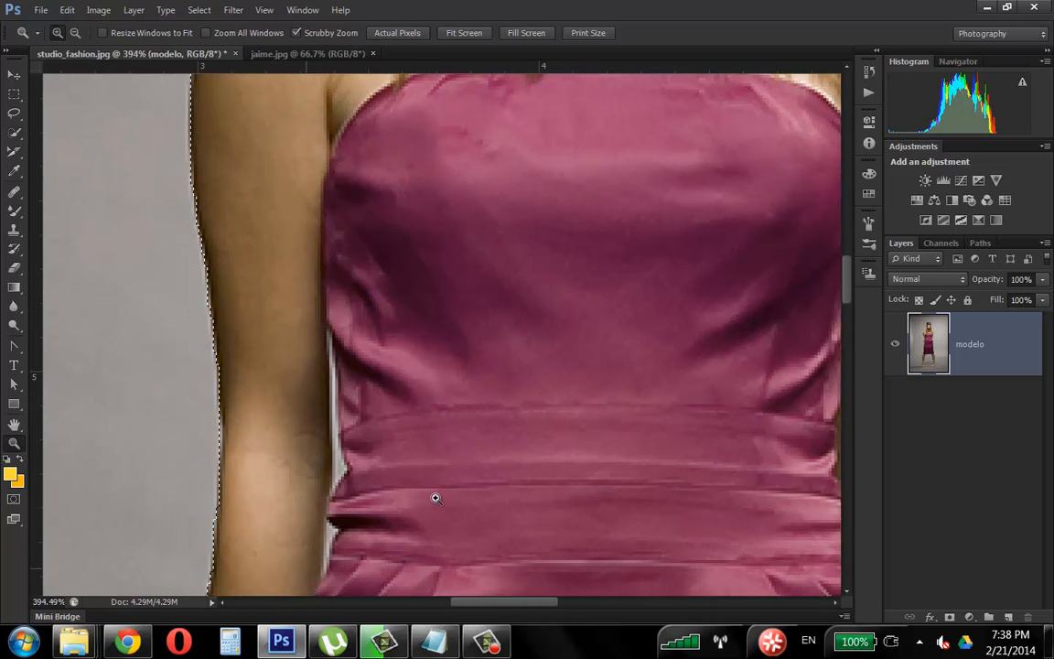
pyautogui.moveTo(852, 277)
pyautogui.mouseDown()
pyautogui.moveTo(854, 306)
pyautogui.moveTo(852, 285)
pyautogui.mouseUp()
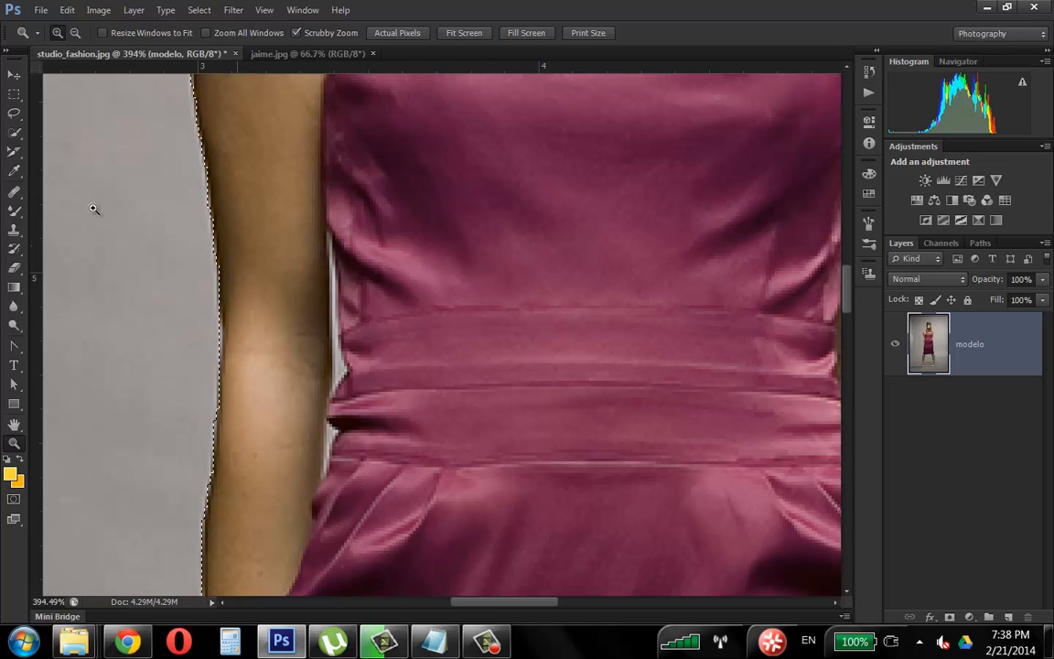
pyautogui.click(14, 133)
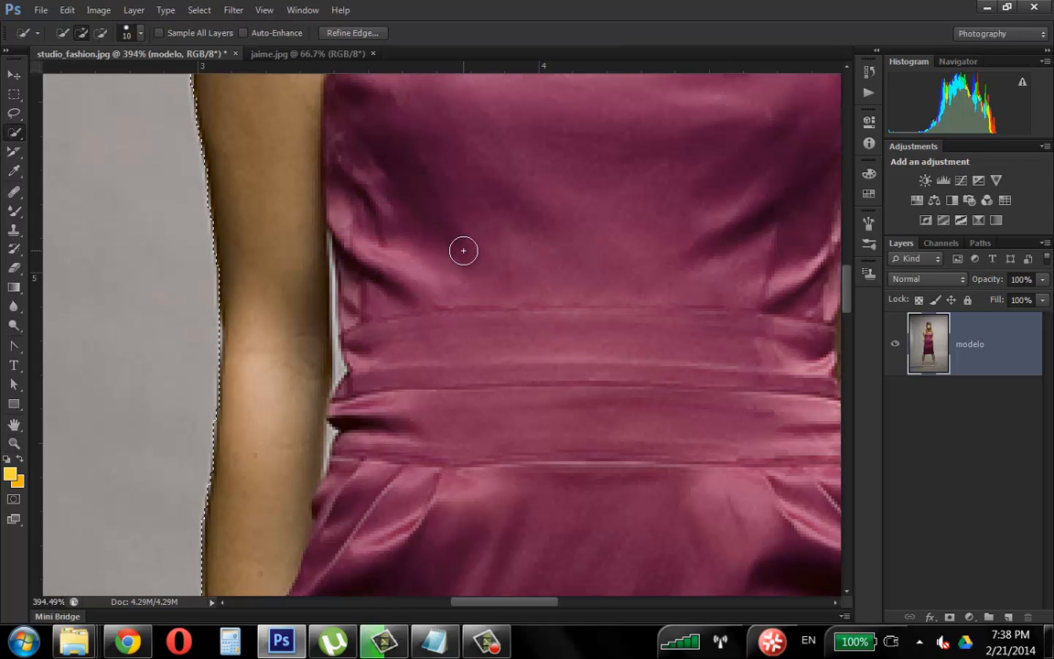
pyautogui.press('[')
pyautogui.press('[')
pyautogui.press('[')
pyautogui.press('[')
pyautogui.press('[')
pyautogui.press('[')
pyautogui.press('[')
pyautogui.moveTo(335, 303)
pyautogui.mouseDown()
pyautogui.moveTo(318, 451)
pyautogui.moveTo(332, 432)
pyautogui.moveTo(323, 472)
pyautogui.mouseUp()
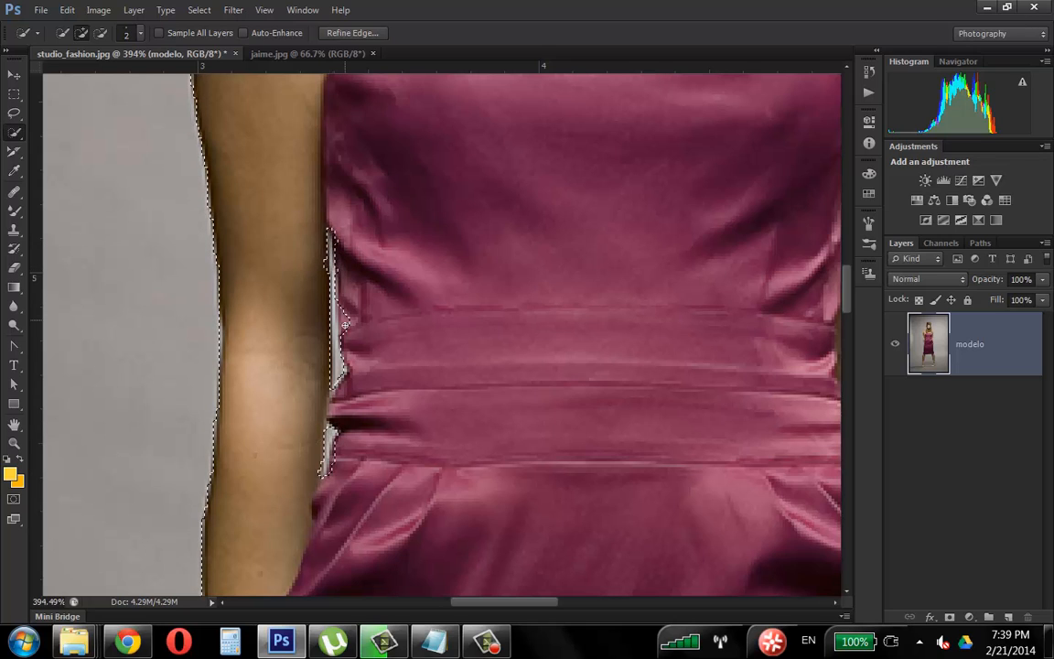
pyautogui.press('alt')
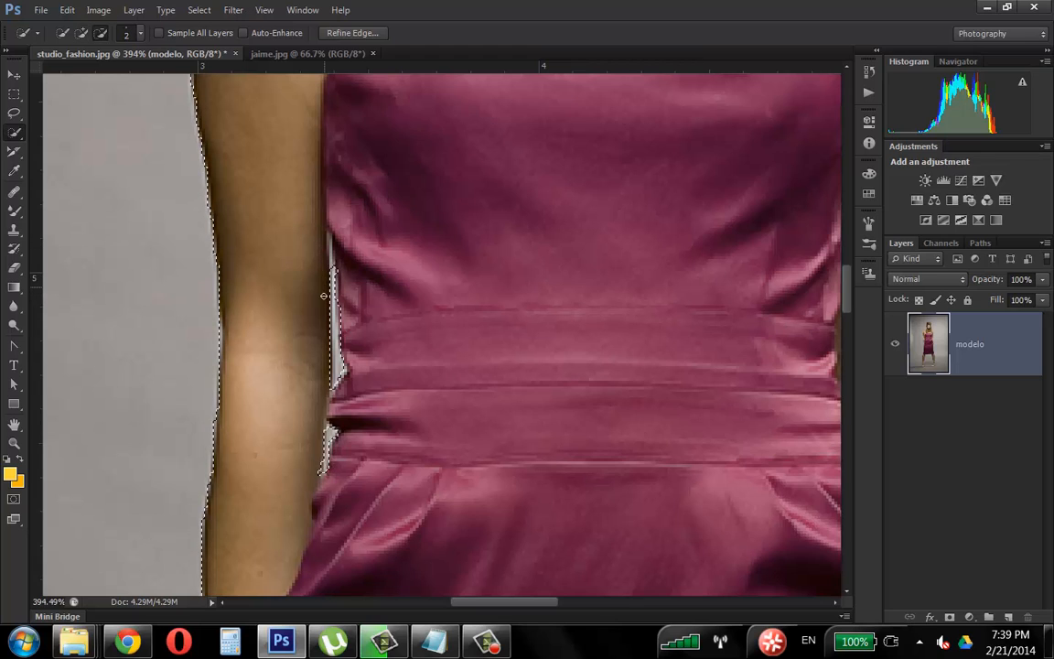
pyautogui.moveTo(323, 296); pyautogui.dragTo(332, 263)
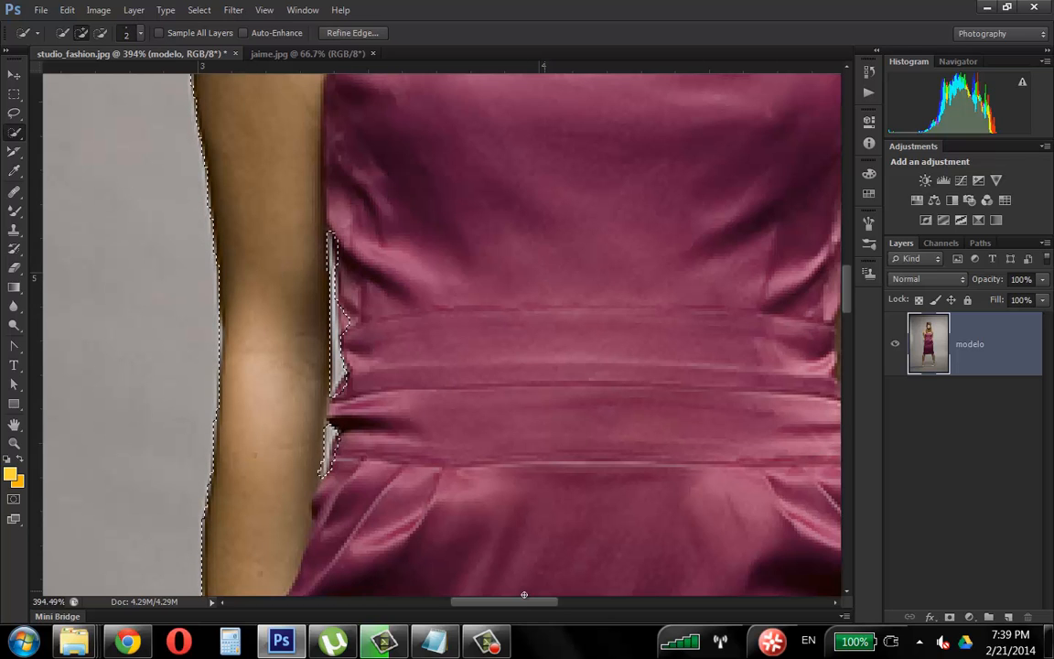
# - Tighten the backdrop selection around the ankle and heel strap of the right leg with the Quick Selection brush set to 5 px
pyautogui.moveTo(523, 604); pyautogui.dragTo(494, 608)
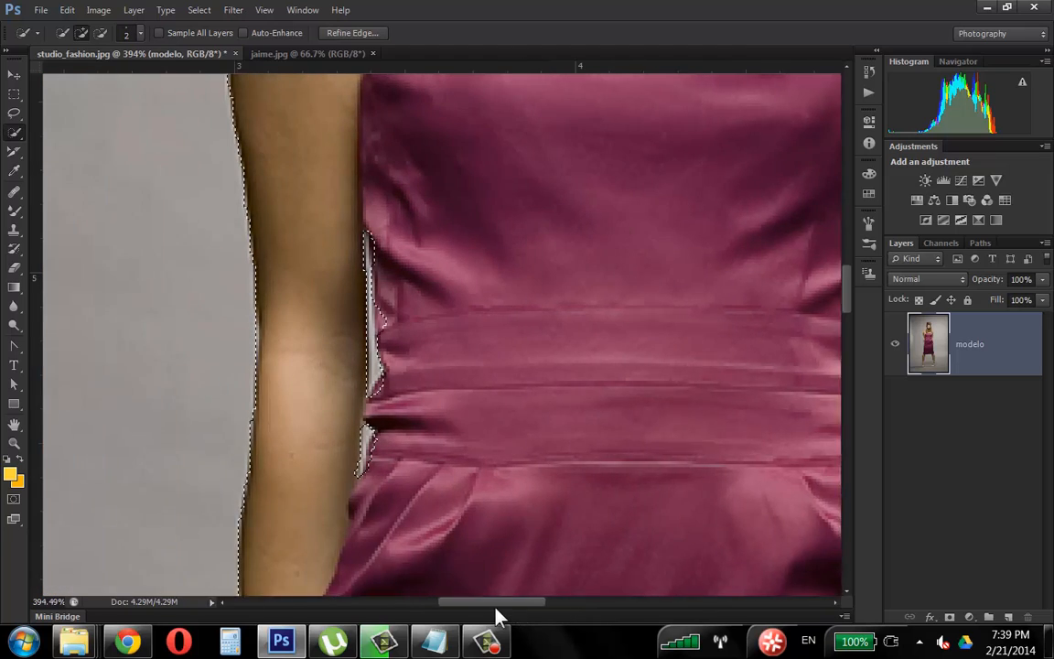
pyautogui.click(13, 443)
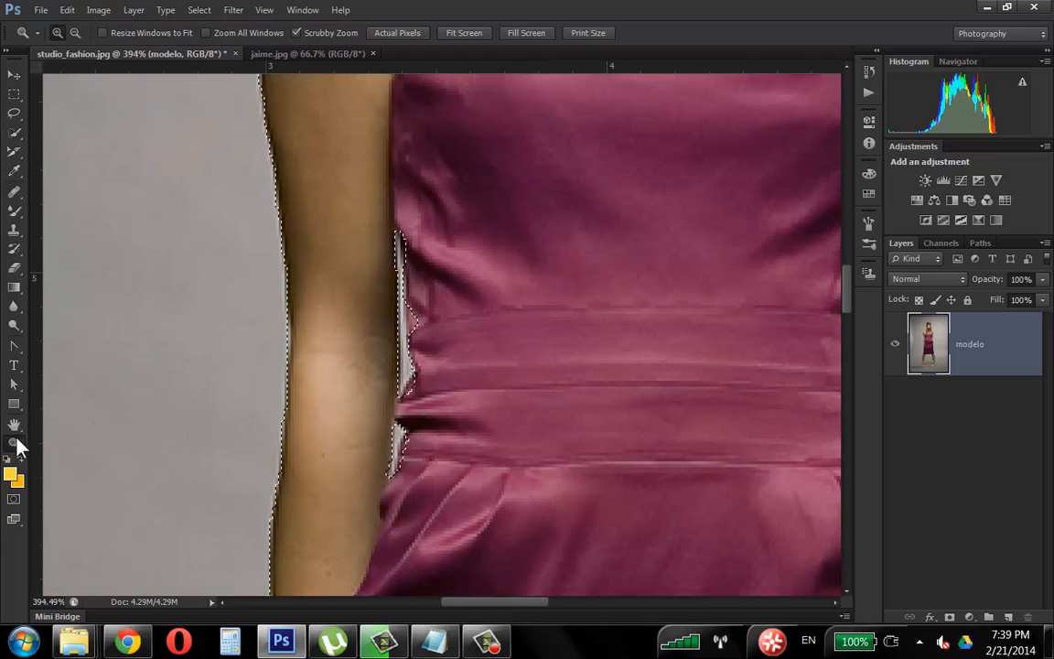
pyautogui.keyDown('alt'); pyautogui.click(591, 339); pyautogui.keyUp('alt')
pyautogui.keyDown('alt'); pyautogui.click(598, 381); pyautogui.keyUp('alt')
pyautogui.keyDown('alt'); pyautogui.click(607, 408); pyautogui.keyUp('alt')
pyautogui.keyDown('alt'); pyautogui.click(646, 417); pyautogui.keyUp('alt')
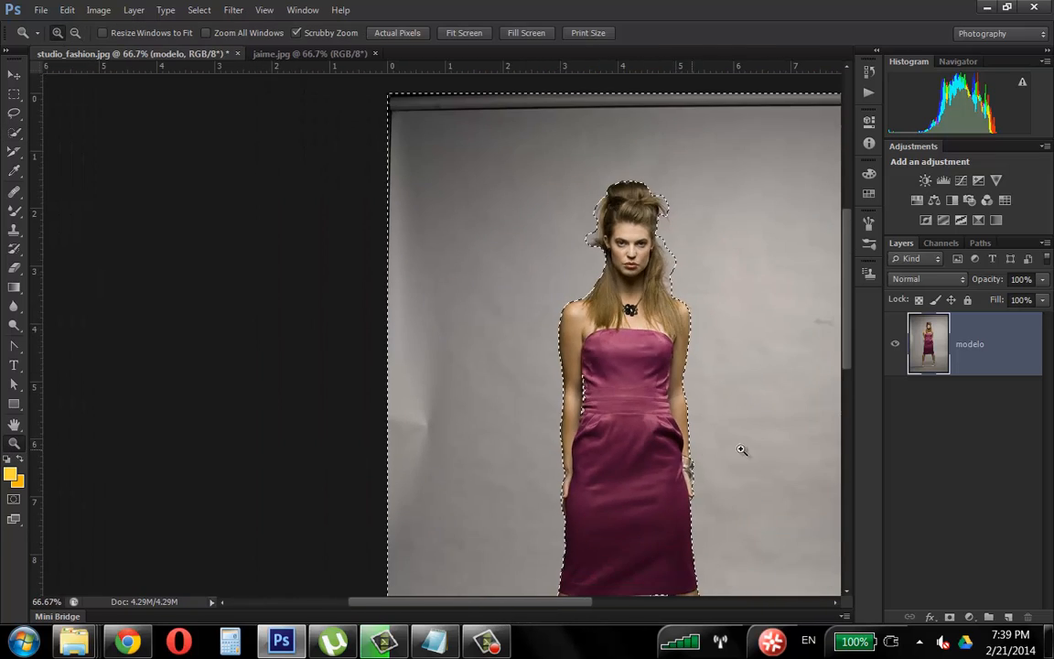
pyautogui.moveTo(852, 348); pyautogui.dragTo(851, 416)
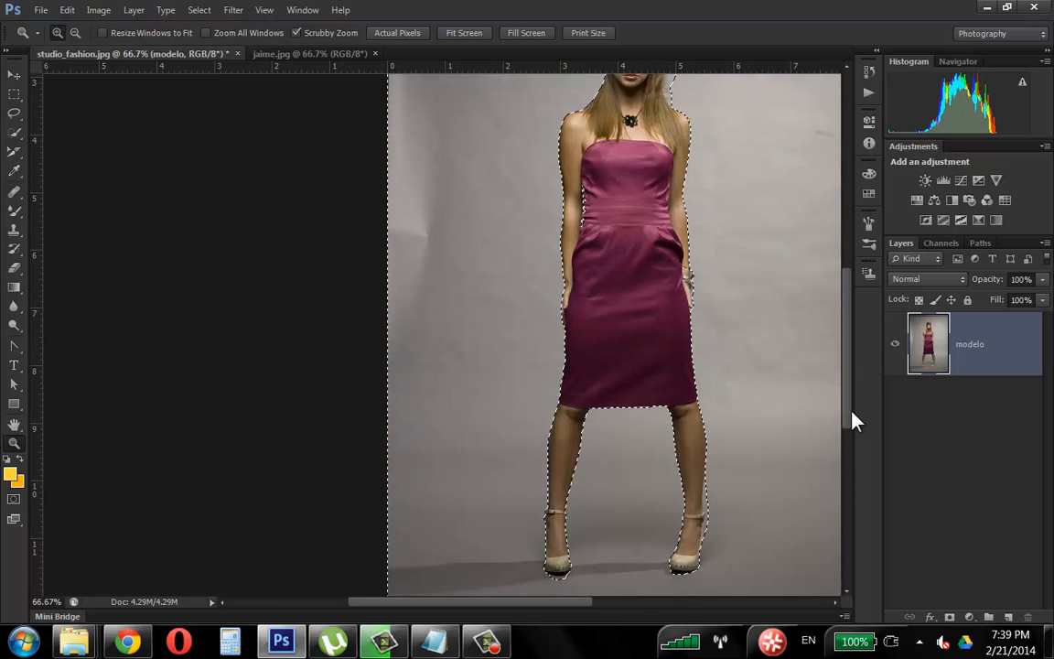
pyautogui.click(711, 516)
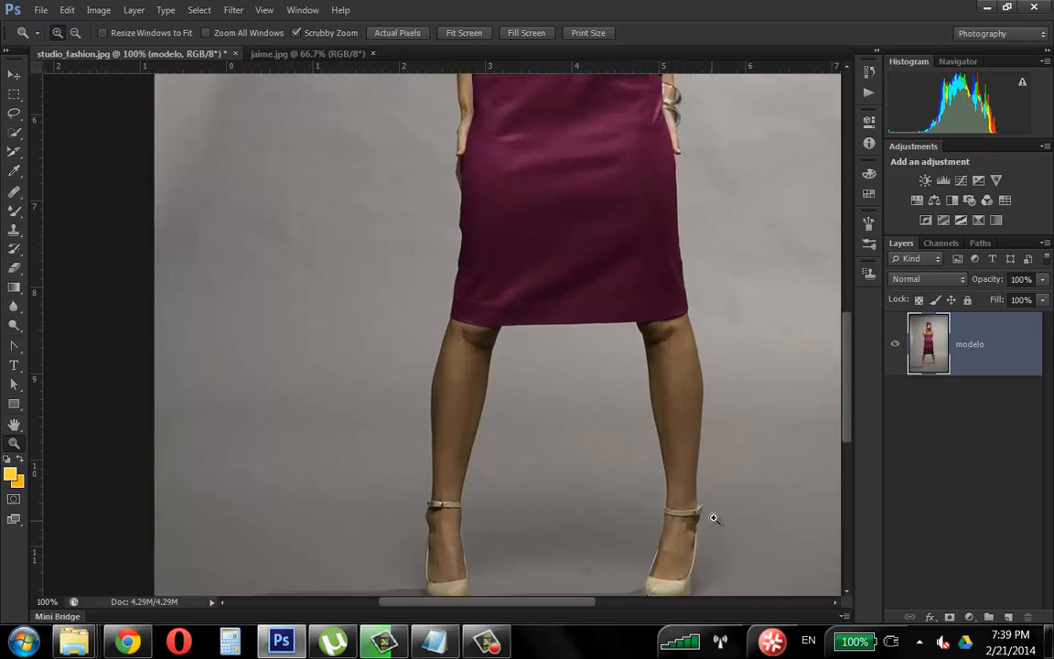
pyautogui.click(714, 519)
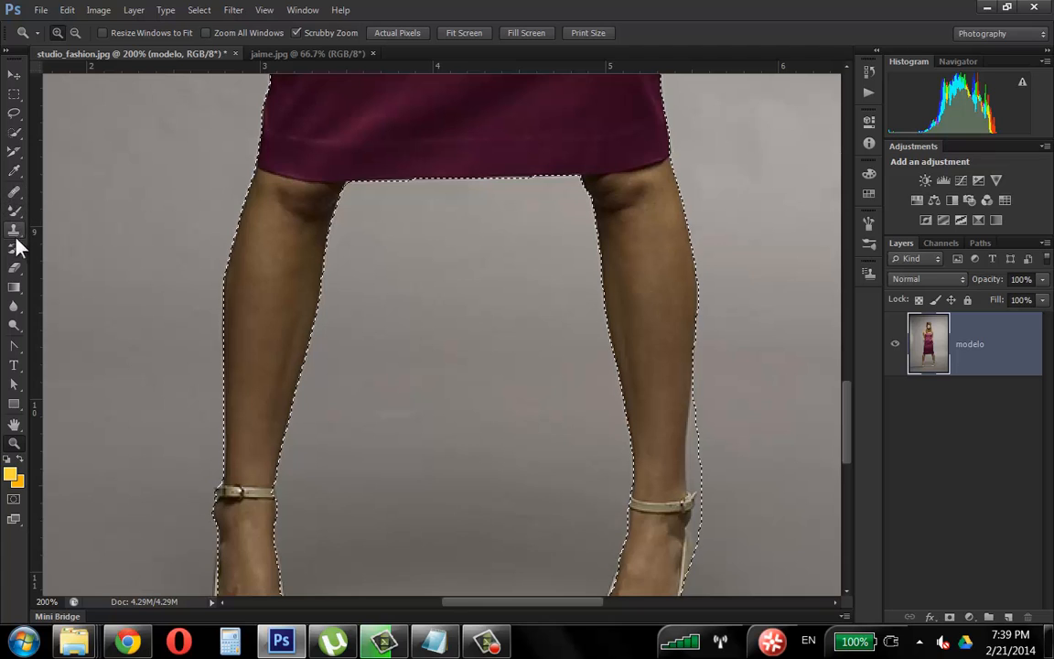
pyautogui.click(14, 134)
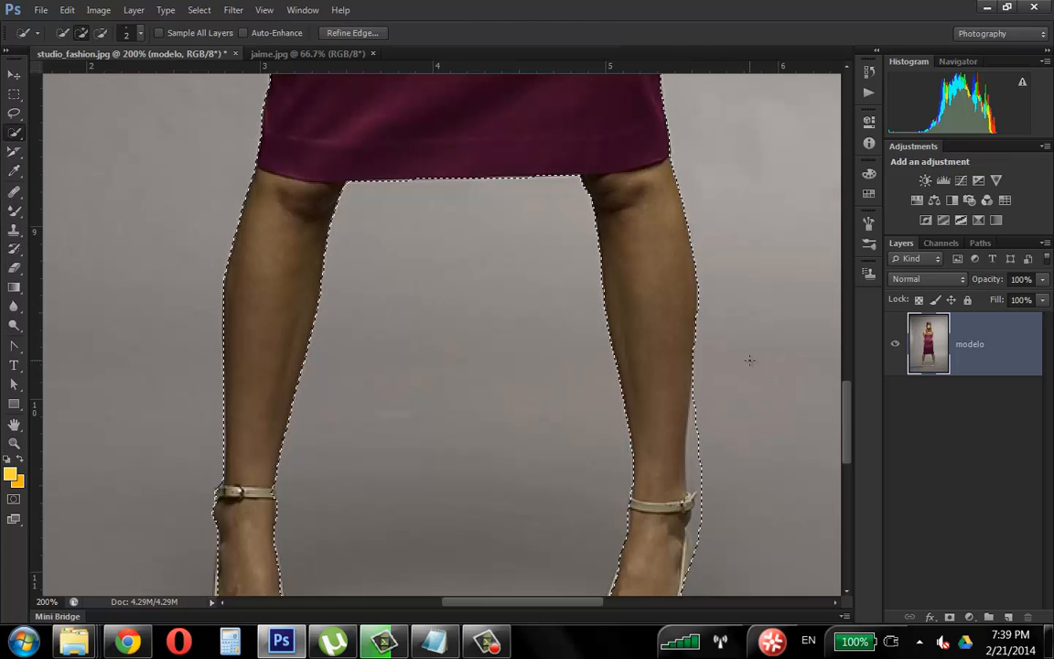
pyautogui.press(']')
pyautogui.press(']')
pyautogui.press(']')
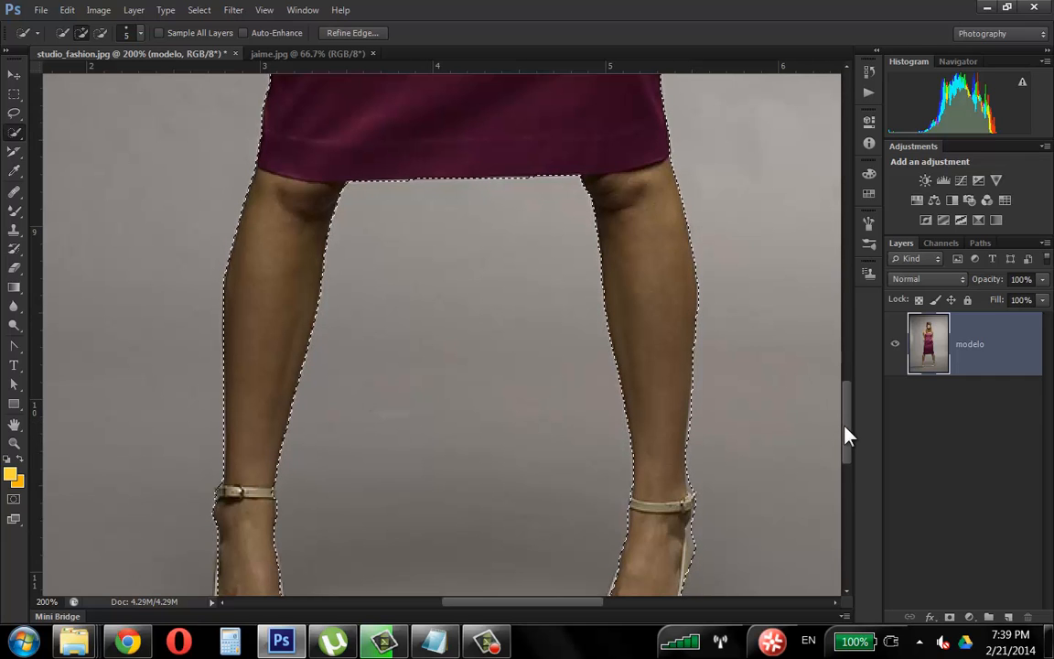
pyautogui.moveTo(844, 433); pyautogui.dragTo(843, 473)
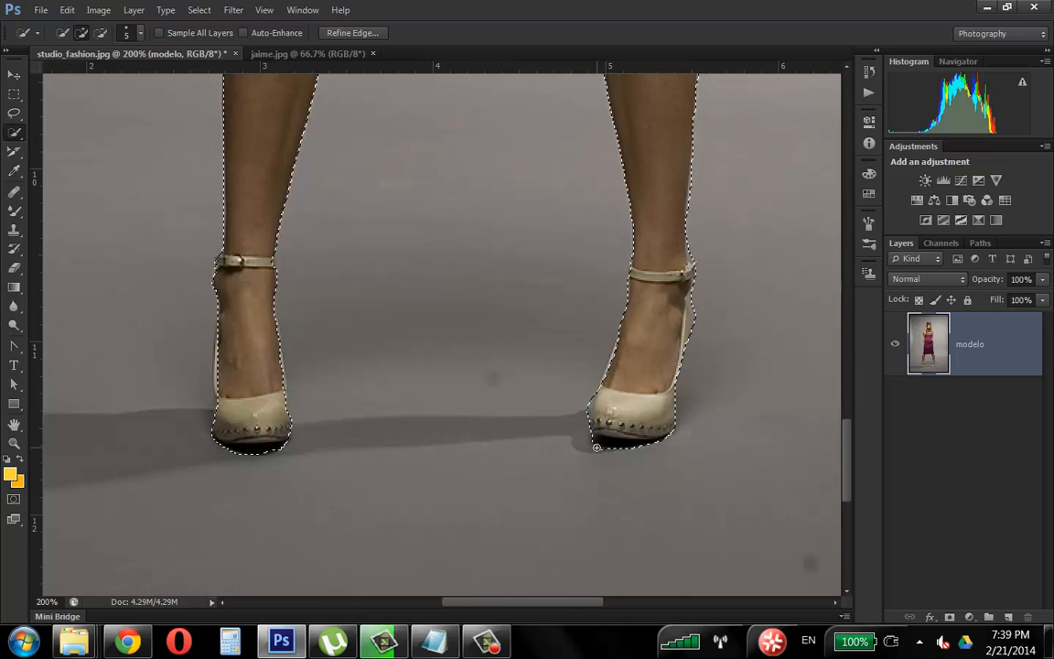
# - Open Refine Edge for the selection and preview the head area in Marching Ants view
pyautogui.click(366, 34)
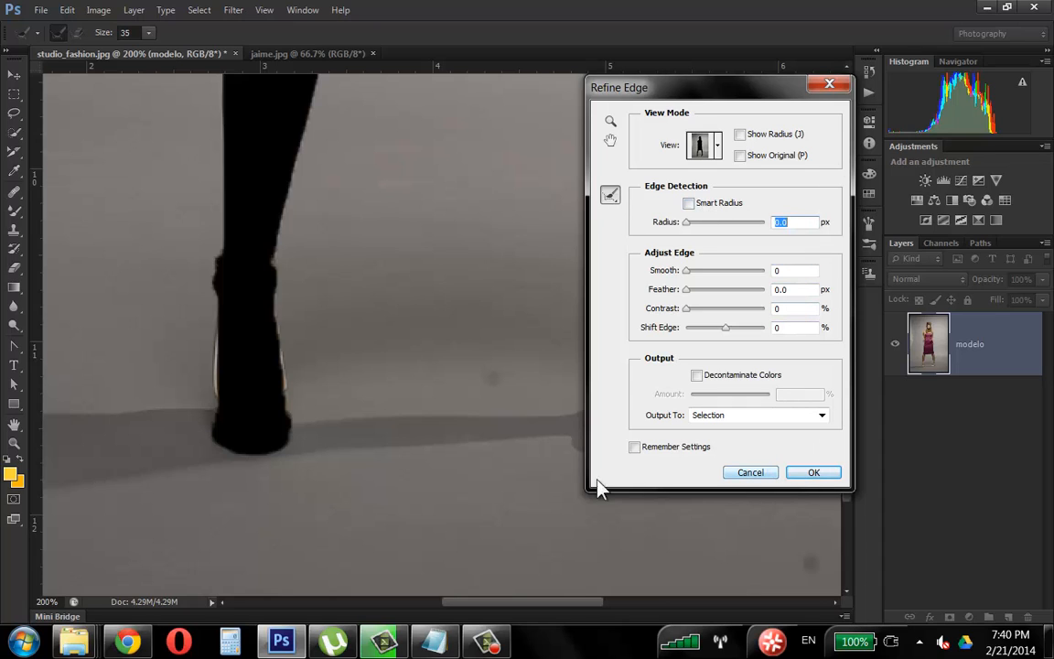
pyautogui.moveTo(777, 87); pyautogui.dragTo(649, 124)
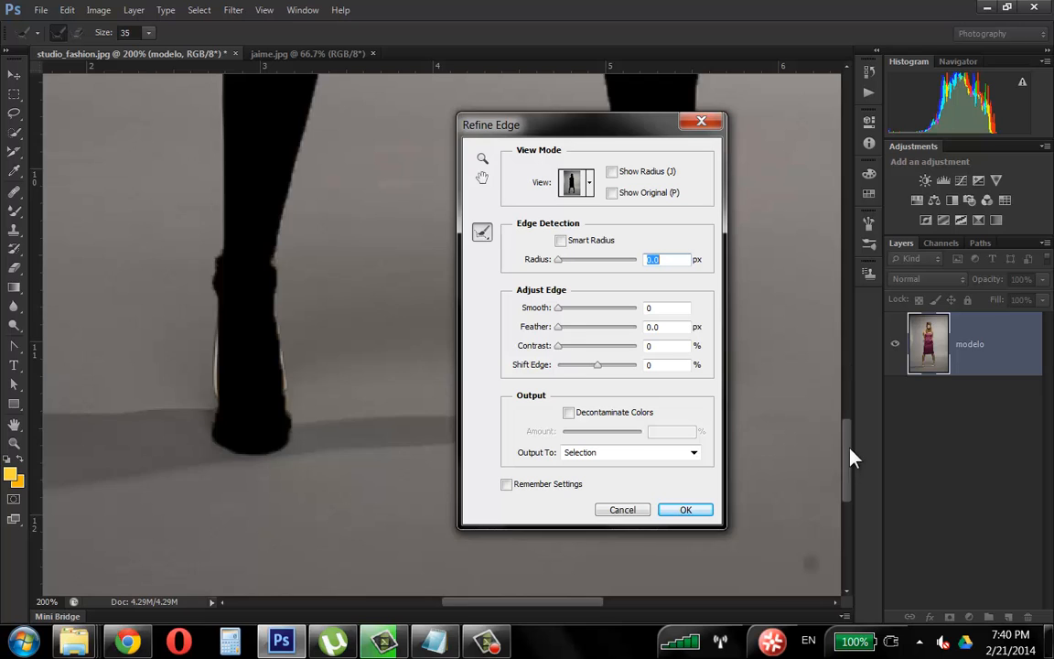
pyautogui.moveTo(851, 457); pyautogui.dragTo(850, 225)
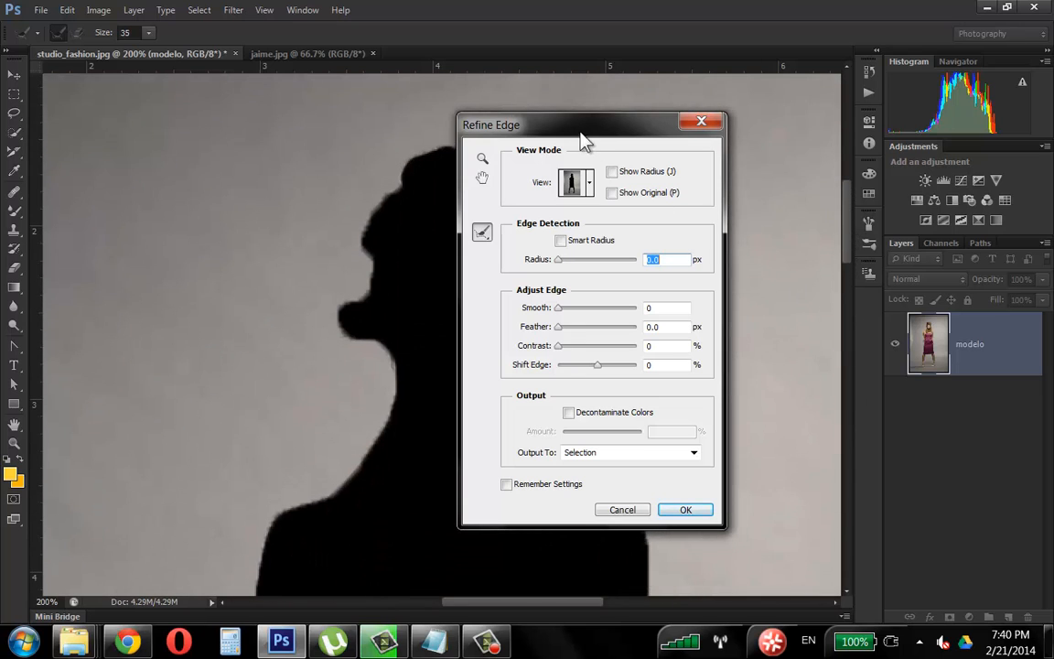
pyautogui.moveTo(581, 137); pyautogui.dragTo(836, 106)
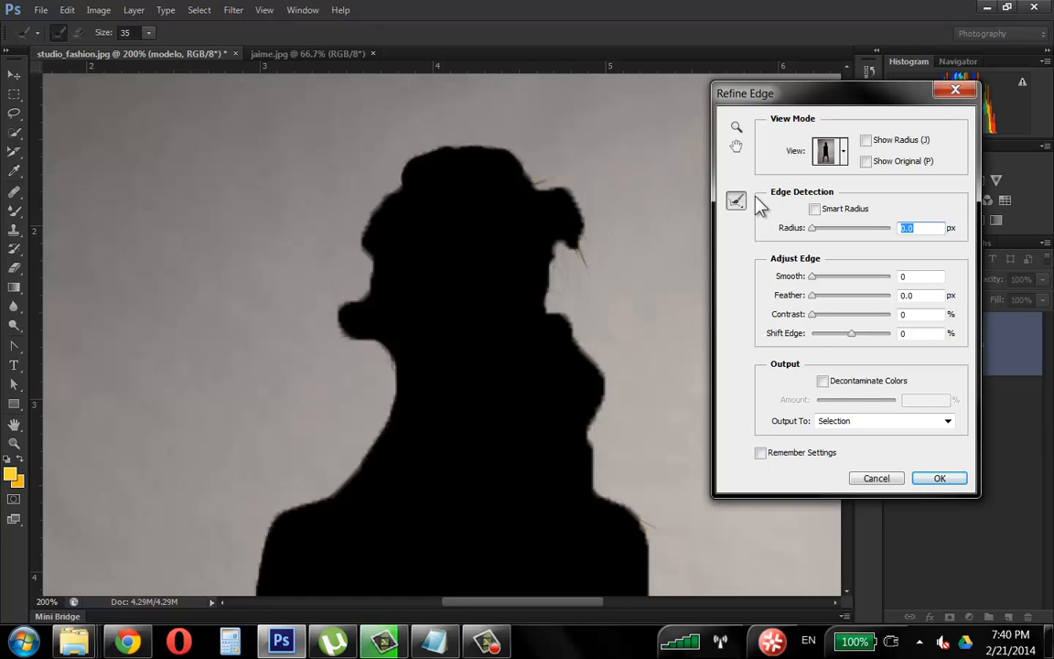
pyautogui.click(828, 151)
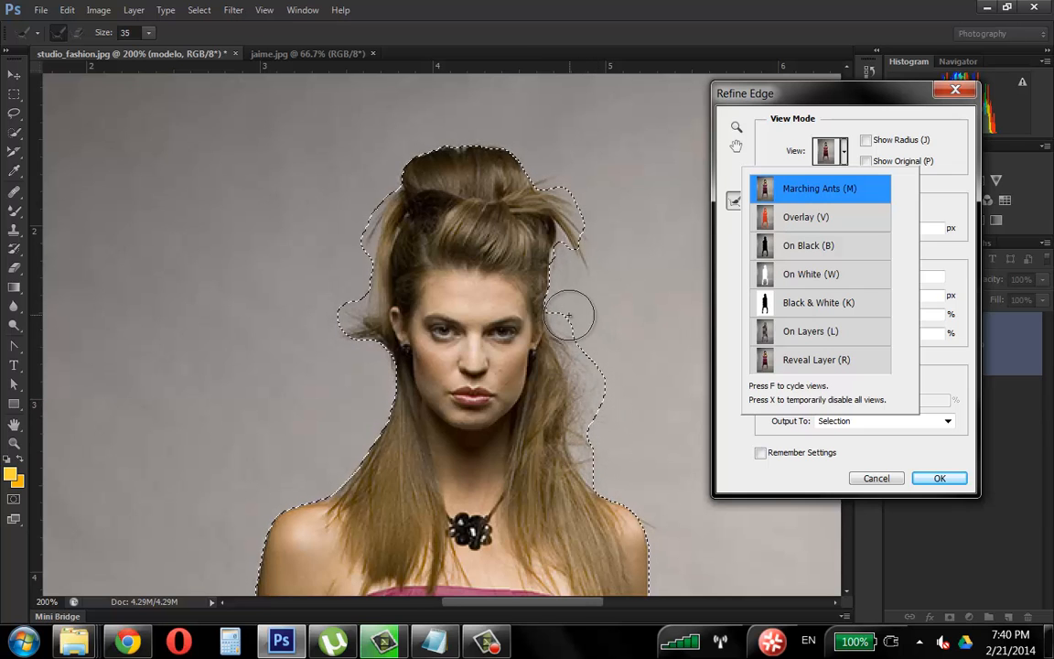
# - Work the refine brush over the loose hair on the right of the head, reducing the brush size to 10
pyautogui.moveTo(569, 315)
pyautogui.mouseDown()
pyautogui.moveTo(611, 384)
pyautogui.moveTo(603, 423)
pyautogui.moveTo(614, 425)
pyautogui.moveTo(600, 385)
pyautogui.mouseUp()
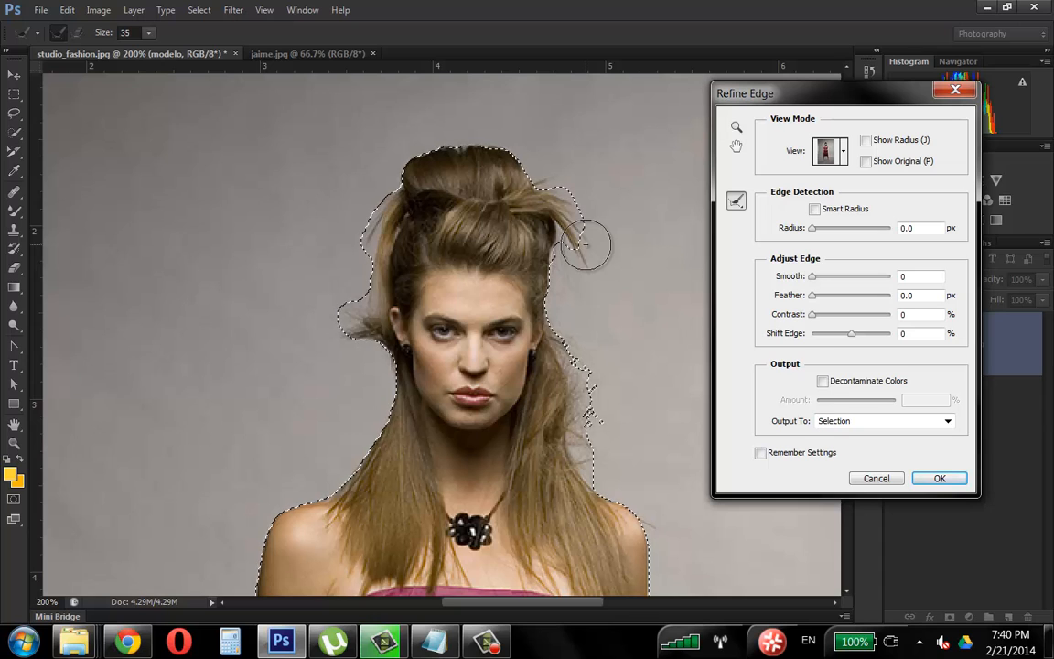
pyautogui.press('[')
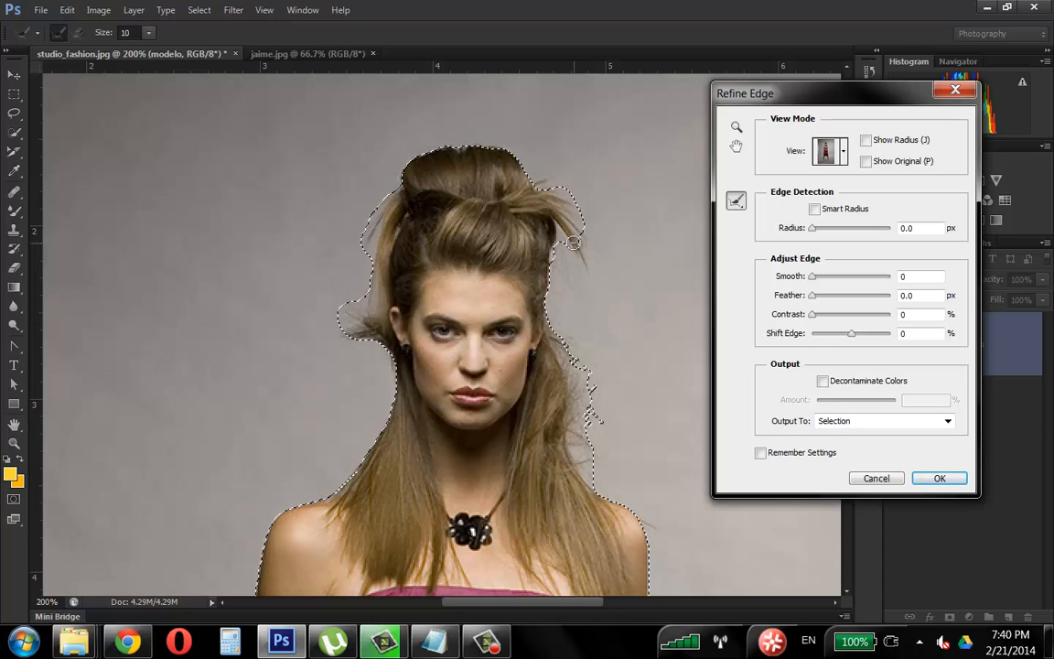
pyautogui.press('alt')
pyautogui.moveTo(570, 221); pyautogui.dragTo(586, 240)
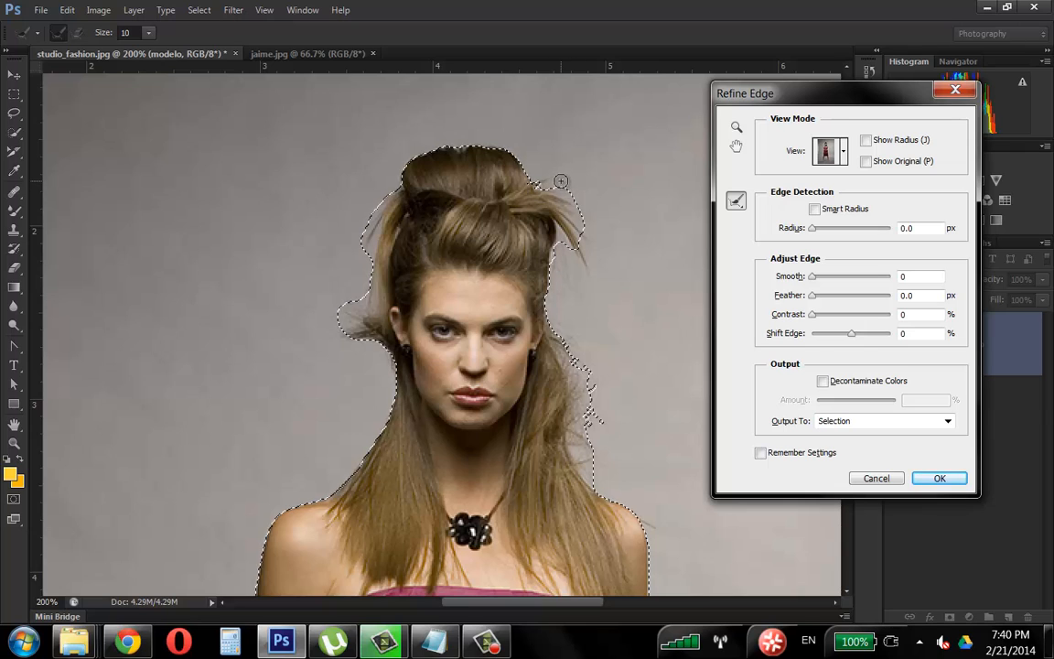
pyautogui.press('alt')
pyautogui.moveTo(524, 195); pyautogui.dragTo(595, 195)
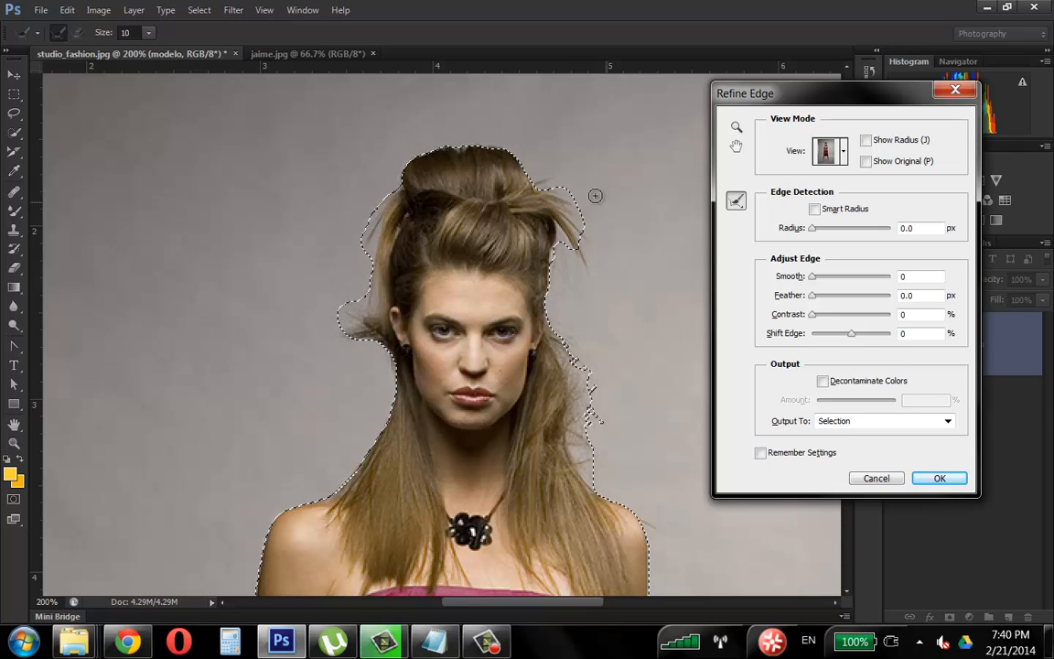
pyautogui.press('alt')
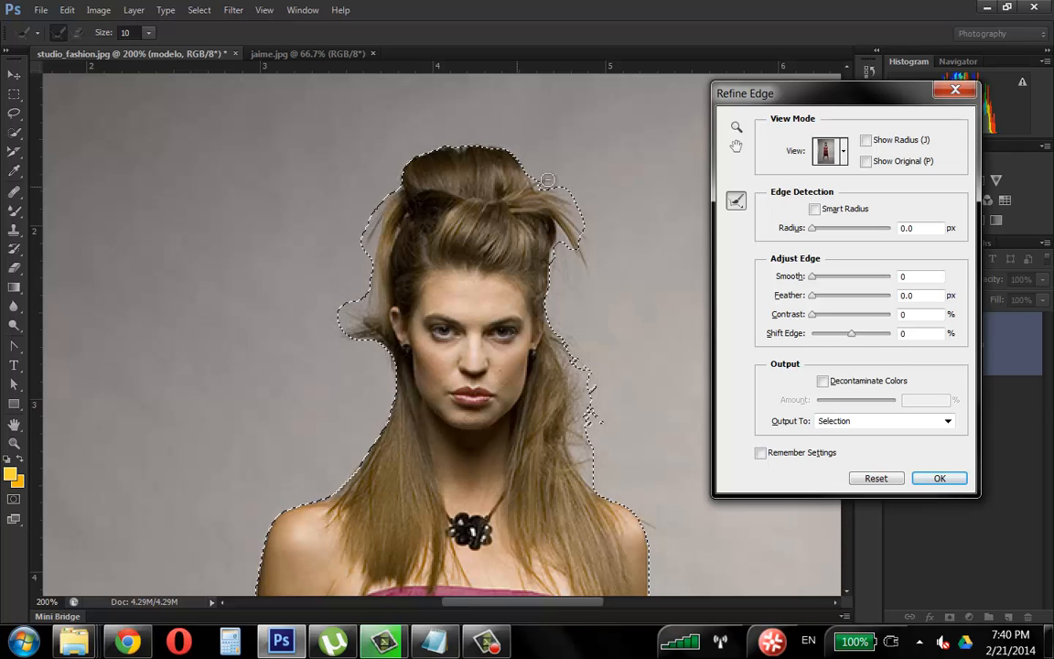
pyautogui.moveTo(559, 174); pyautogui.dragTo(572, 170)
pyautogui.press('alt')
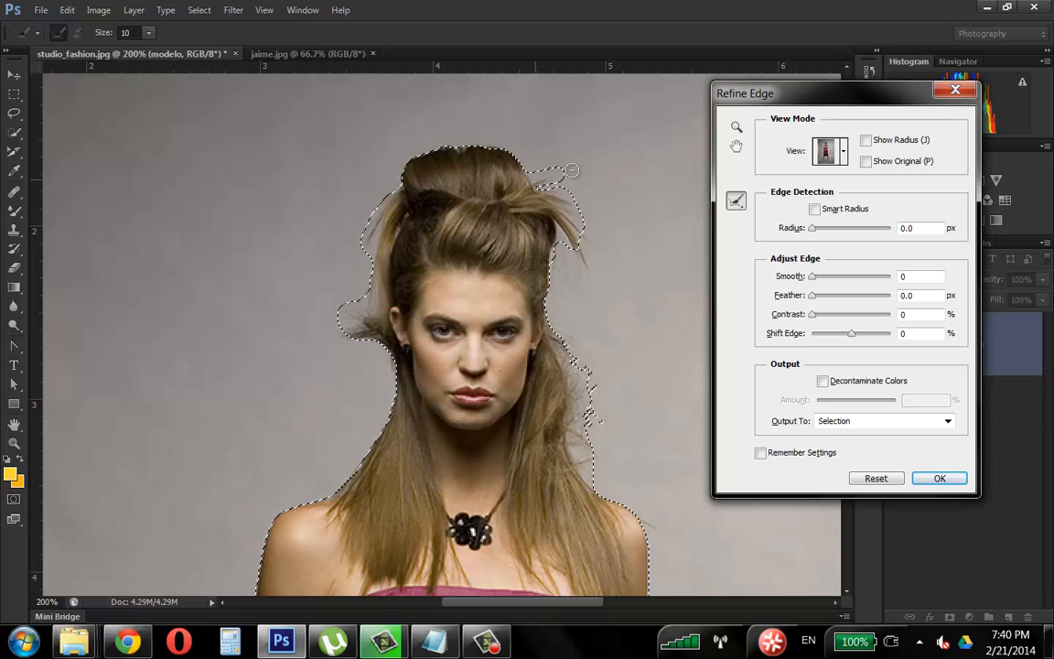
pyautogui.moveTo(642, 219); pyautogui.dragTo(582, 219)
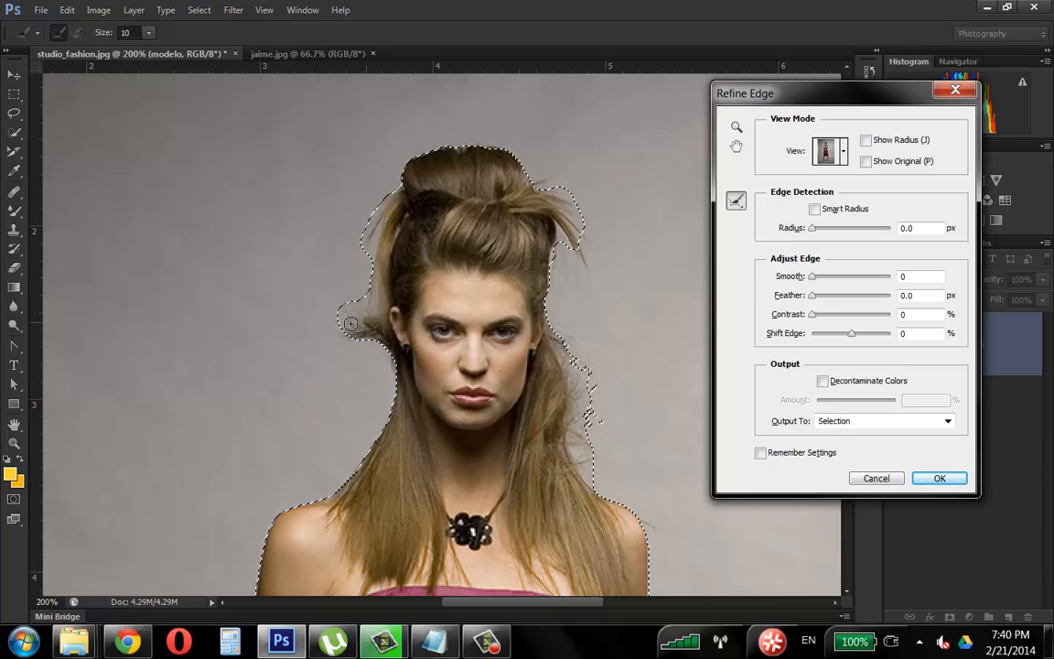
# - Enable Smart Radius, switch the preview to Black & White and set the edge detection radius to 2.3 px
pyautogui.click(815, 209)
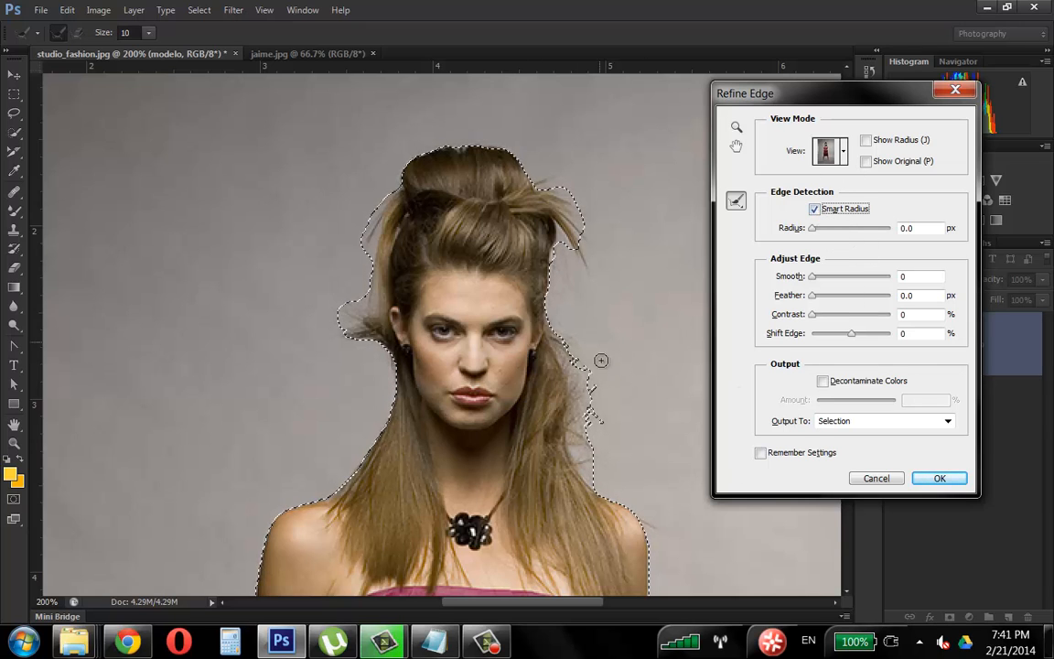
pyautogui.click(828, 153)
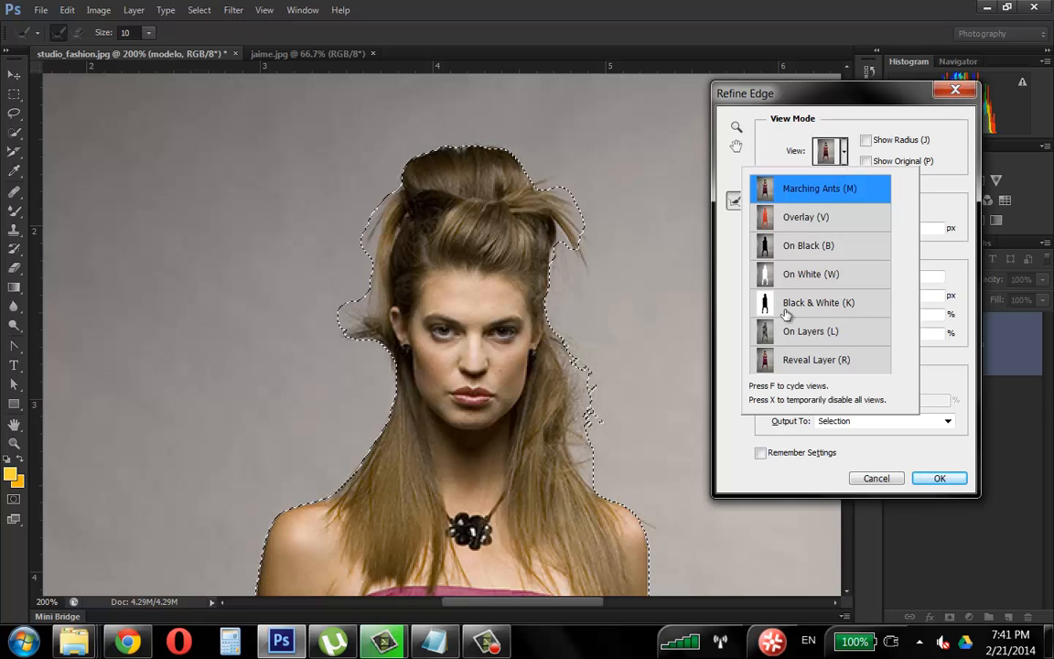
pyautogui.click(814, 304)
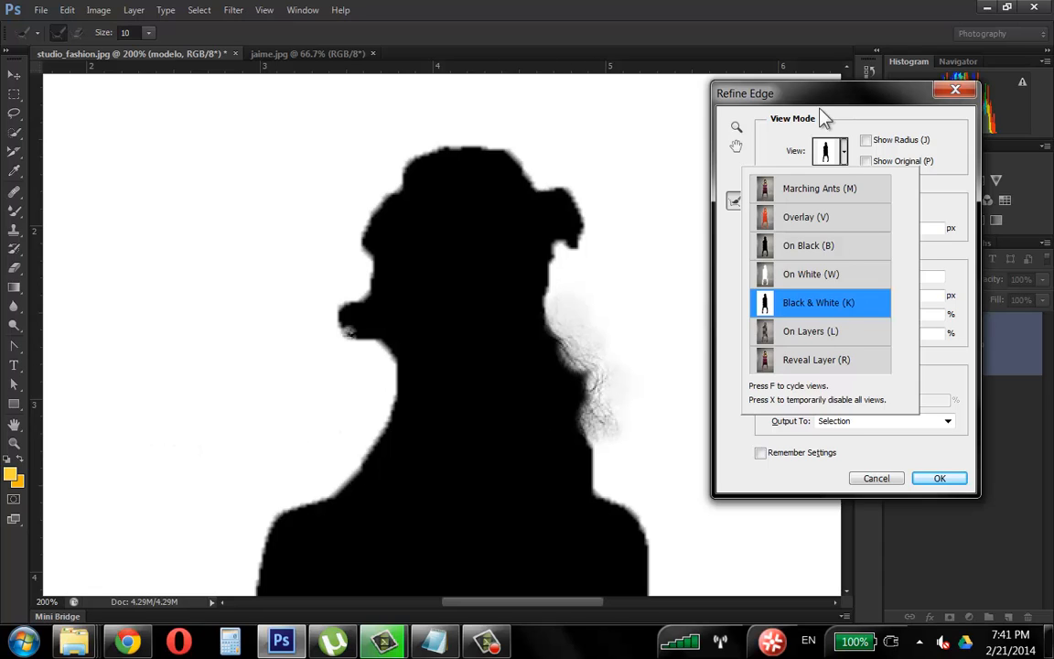
pyautogui.click(868, 104)
pyautogui.moveTo(813, 229); pyautogui.dragTo(820, 228)
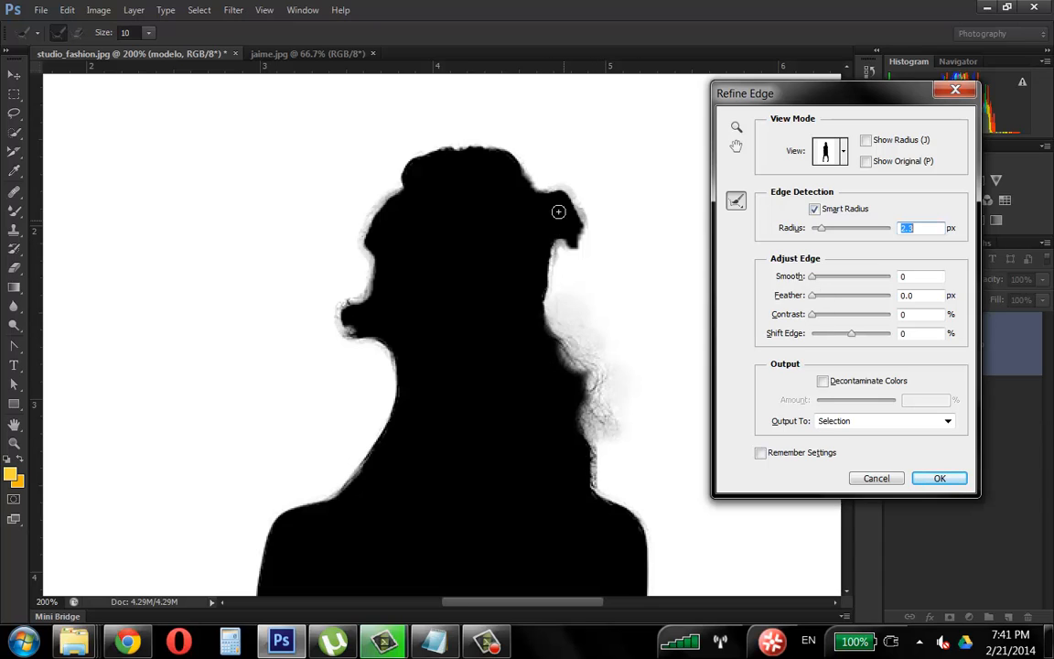
# - Refine the hair edge over the upper right tuft, the crown and left side, and the loose strands right of the face
pyautogui.moveTo(563, 253)
pyautogui.mouseDown()
pyautogui.moveTo(549, 219)
pyautogui.moveTo(576, 249)
pyautogui.moveTo(561, 217)
pyautogui.moveTo(590, 237)
pyautogui.moveTo(548, 189)
pyautogui.moveTo(585, 219)
pyautogui.moveTo(539, 190)
pyautogui.moveTo(565, 280)
pyautogui.moveTo(557, 244)
pyautogui.mouseUp()
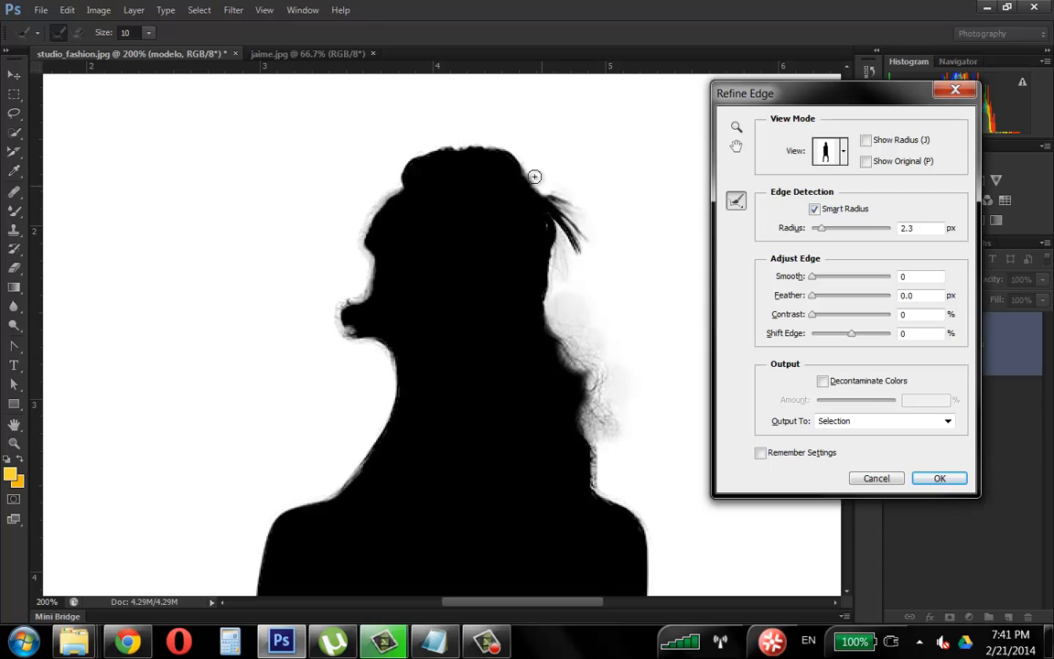
pyautogui.moveTo(534, 177)
pyautogui.mouseDown()
pyautogui.moveTo(475, 144)
pyautogui.moveTo(431, 161)
pyautogui.moveTo(367, 225)
pyautogui.moveTo(371, 283)
pyautogui.moveTo(354, 307)
pyautogui.moveTo(327, 309)
pyautogui.moveTo(358, 337)
pyautogui.moveTo(329, 345)
pyautogui.moveTo(390, 358)
pyautogui.mouseUp()
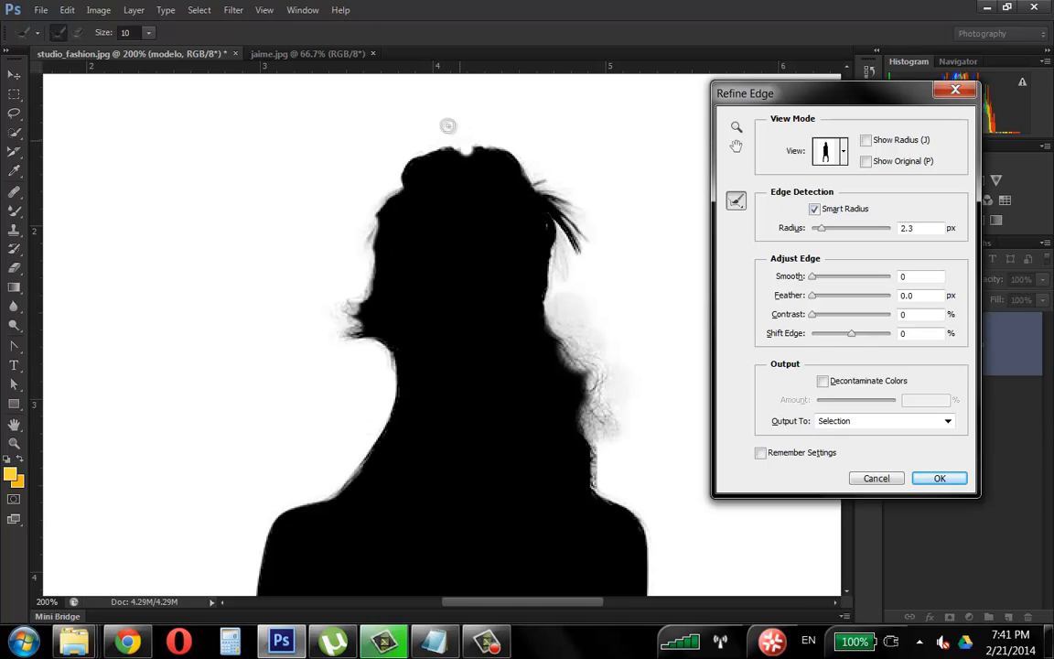
pyautogui.moveTo(566, 231)
pyautogui.mouseDown()
pyautogui.moveTo(580, 319)
pyautogui.moveTo(566, 308)
pyautogui.mouseUp()
pyautogui.moveTo(553, 268); pyautogui.dragTo(564, 325)
pyautogui.moveTo(577, 383); pyautogui.dragTo(599, 456)
pyautogui.moveTo(546, 324); pyautogui.dragTo(588, 447)
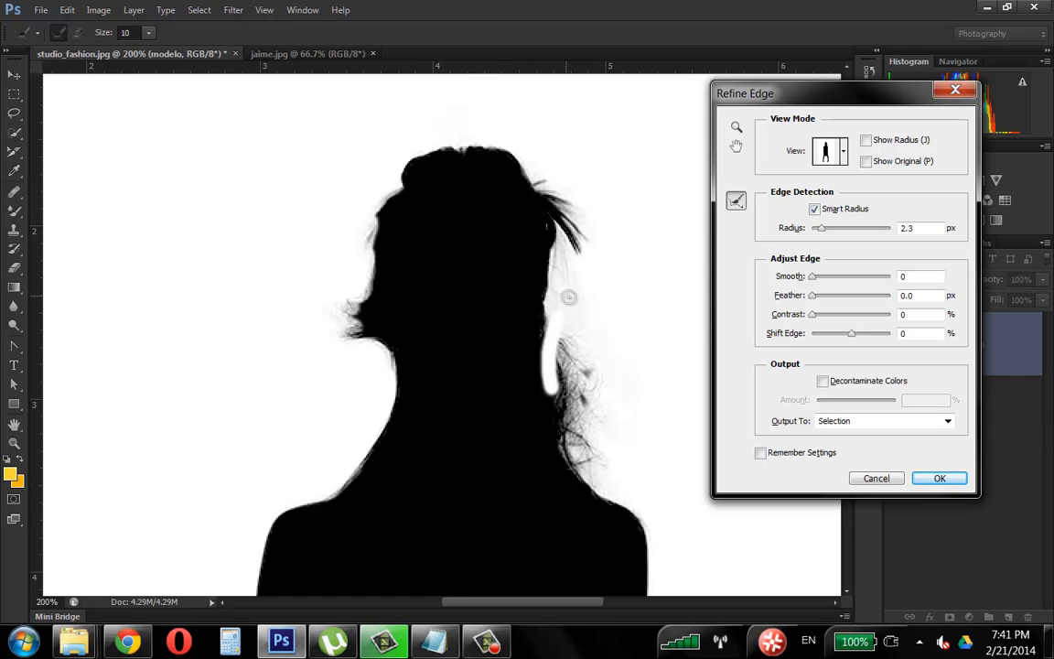
pyautogui.click(547, 337)
pyautogui.moveTo(552, 306)
pyautogui.mouseDown()
pyautogui.moveTo(595, 275)
pyautogui.moveTo(557, 330)
pyautogui.moveTo(548, 287)
pyautogui.moveTo(562, 249)
pyautogui.mouseUp()
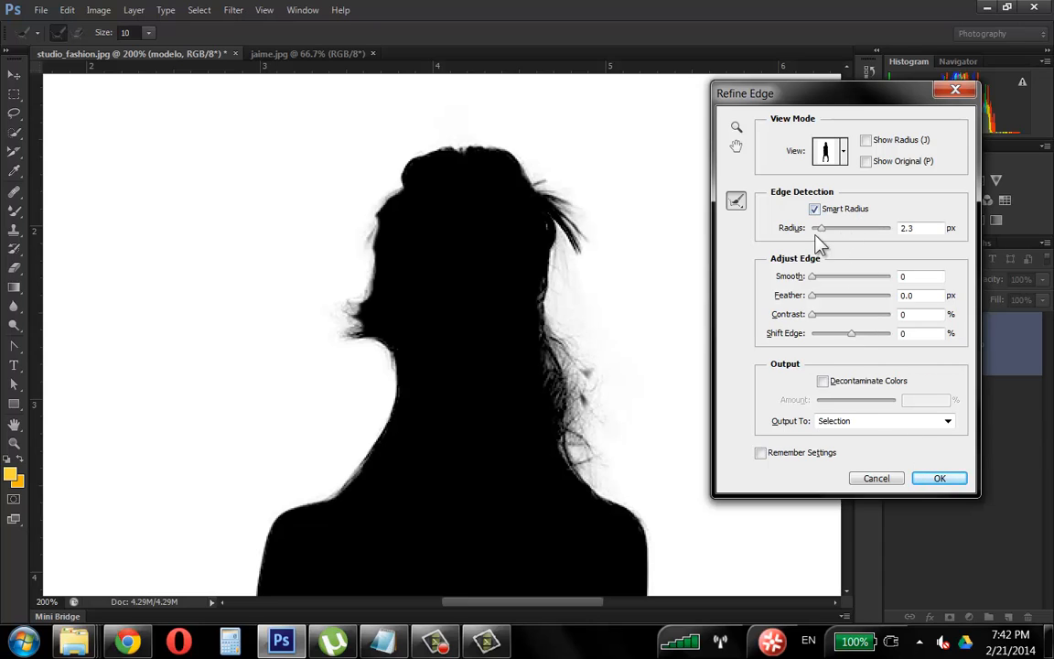
# - Brush the edge refinement along the left side of the hair from the temple down to the shoulder
pyautogui.moveTo(386, 223)
pyautogui.mouseDown()
pyautogui.moveTo(378, 269)
pyautogui.moveTo(363, 271)
pyautogui.moveTo(364, 237)
pyautogui.moveTo(373, 269)
pyautogui.moveTo(384, 200)
pyautogui.moveTo(386, 210)
pyautogui.moveTo(397, 190)
pyautogui.moveTo(368, 259)
pyautogui.moveTo(369, 313)
pyautogui.moveTo(357, 307)
pyautogui.moveTo(352, 323)
pyautogui.moveTo(366, 328)
pyautogui.moveTo(338, 336)
pyautogui.moveTo(359, 322)
pyautogui.moveTo(345, 322)
pyautogui.moveTo(371, 340)
pyautogui.moveTo(350, 340)
pyautogui.moveTo(387, 379)
pyautogui.mouseUp()
pyautogui.moveTo(381, 339); pyautogui.dragTo(370, 318)
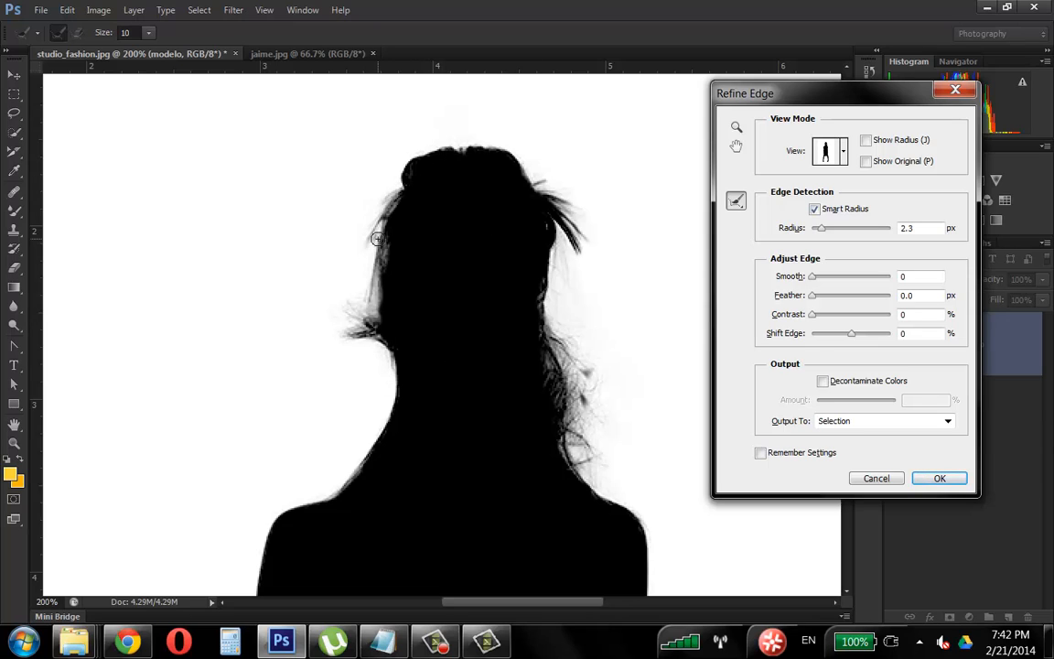
pyautogui.moveTo(378, 241); pyautogui.dragTo(372, 315)
pyautogui.moveTo(388, 432)
pyautogui.mouseDown()
pyautogui.moveTo(371, 456)
pyautogui.moveTo(344, 502)
pyautogui.mouseUp()
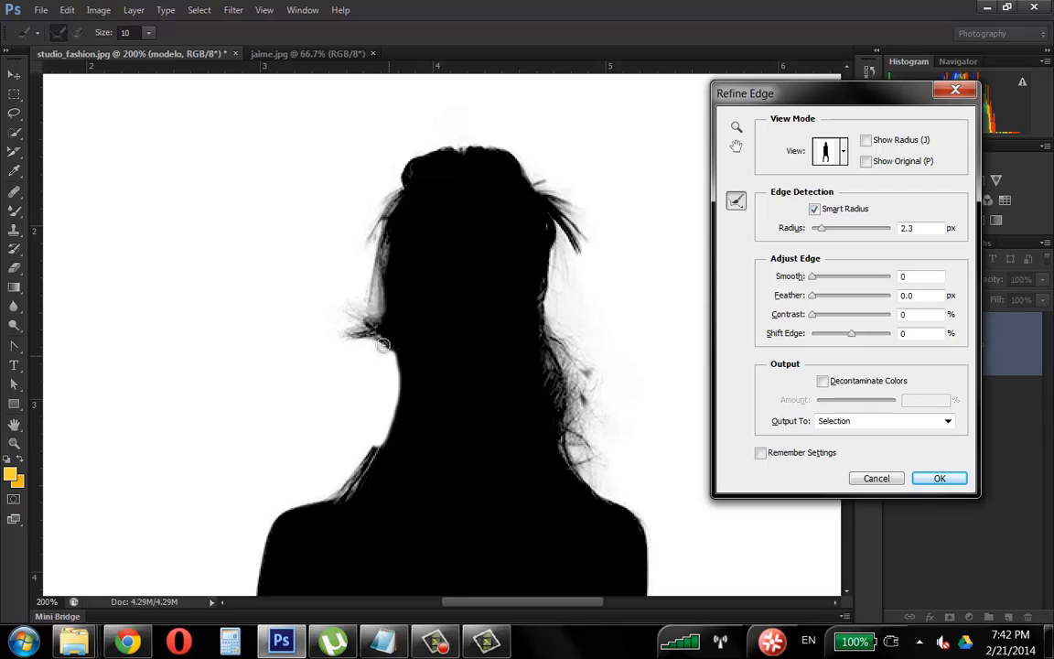
# - Refine the fine strands further along the inner and outer edges of the long hair on the right of the face
pyautogui.moveTo(533, 360); pyautogui.dragTo(557, 430)
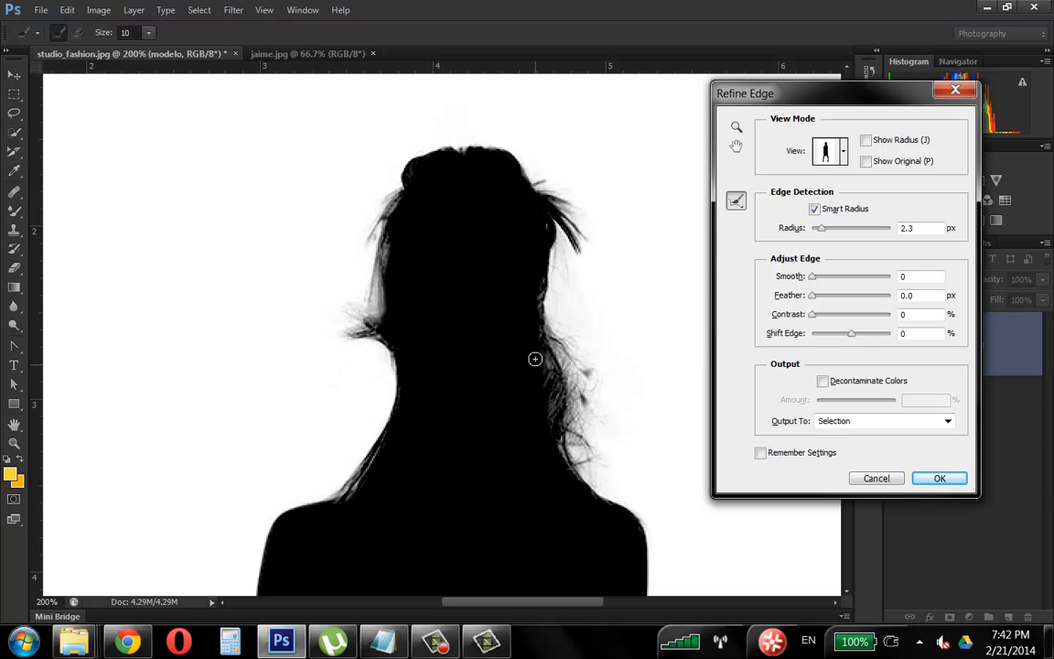
pyautogui.moveTo(536, 360); pyautogui.dragTo(559, 450)
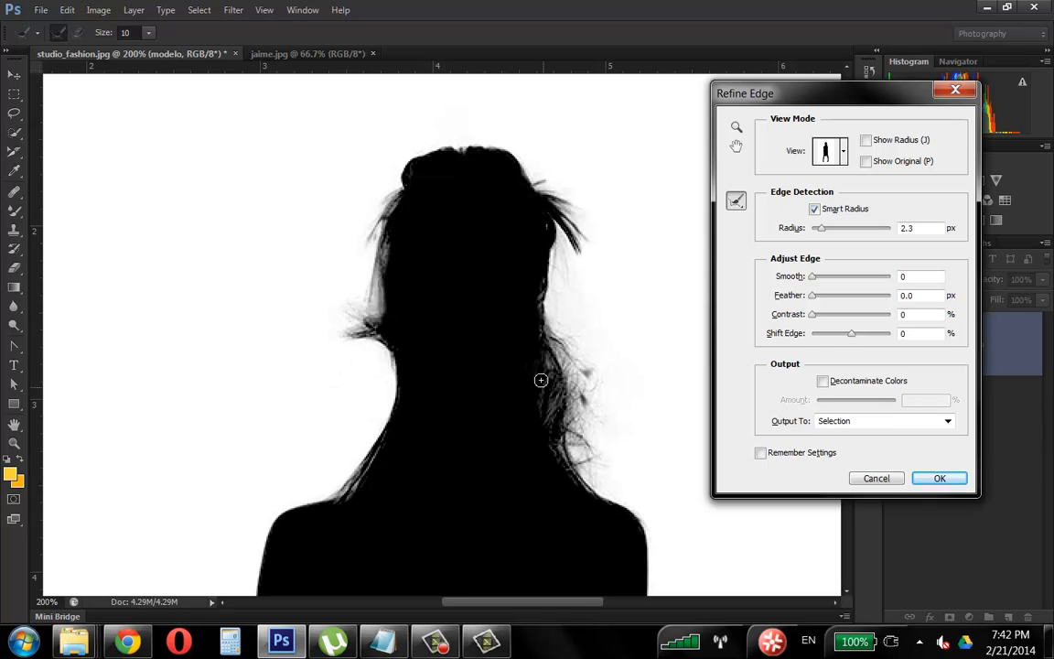
pyautogui.moveTo(540, 368); pyautogui.dragTo(547, 310)
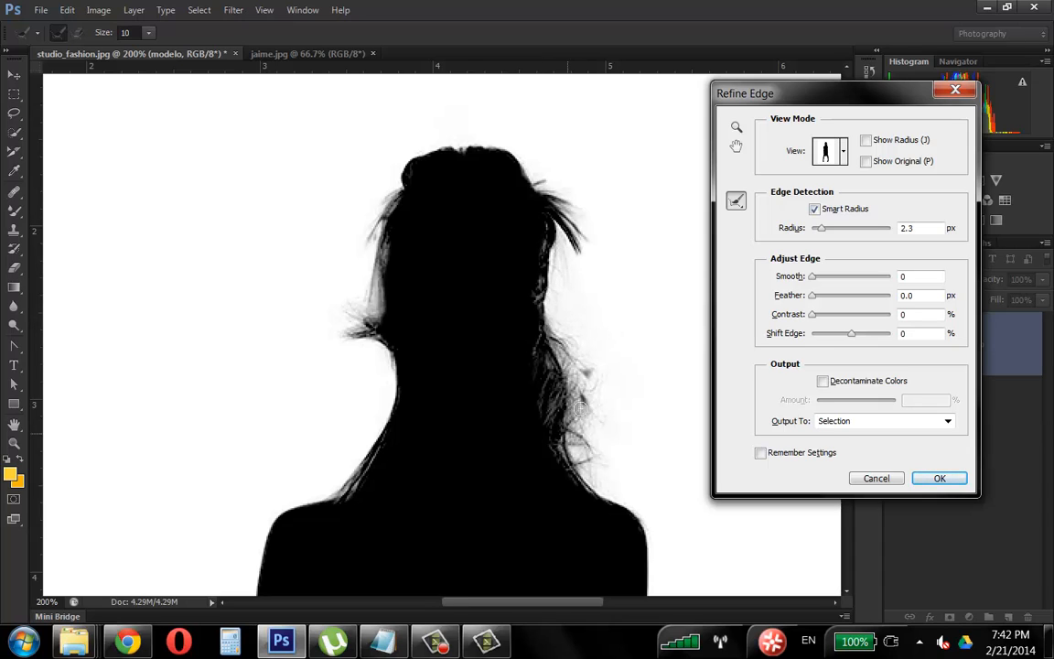
pyautogui.moveTo(547, 334); pyautogui.dragTo(594, 426)
pyautogui.moveTo(580, 353); pyautogui.dragTo(587, 403)
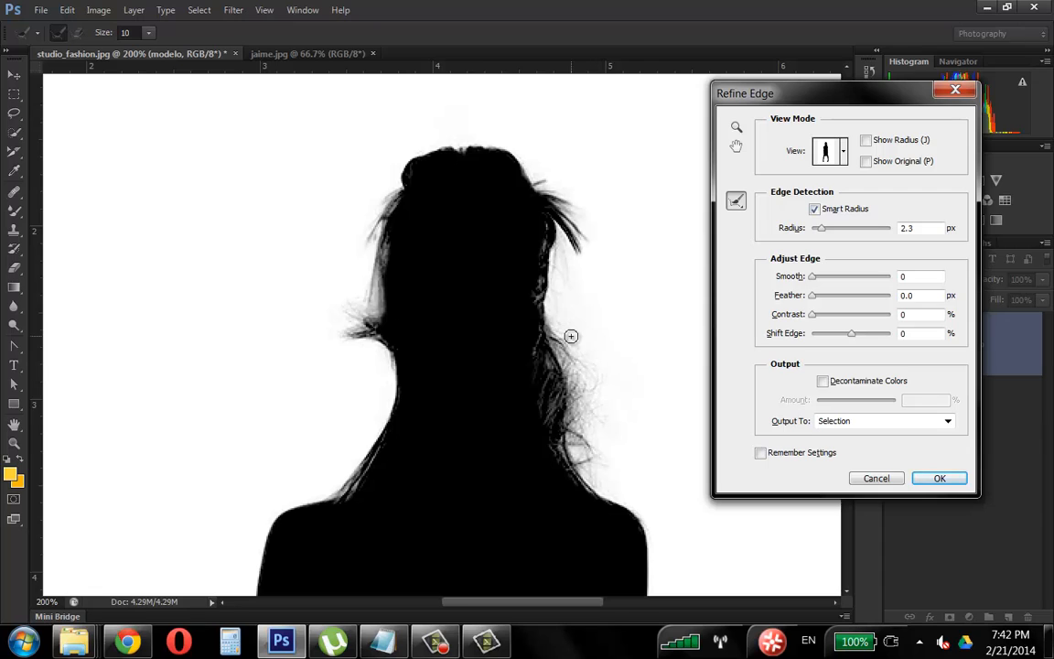
# - Refine the loose strands right of the face and neck, and apply the edge refinement with output to Selection
pyautogui.moveTo(551, 324)
pyautogui.mouseDown()
pyautogui.moveTo(596, 440)
pyautogui.moveTo(586, 435)
pyautogui.mouseUp()
pyautogui.moveTo(558, 360)
pyautogui.mouseDown()
pyautogui.moveTo(574, 440)
pyautogui.moveTo(599, 457)
pyautogui.mouseUp()
pyautogui.moveTo(813, 279); pyautogui.dragTo(810, 279)
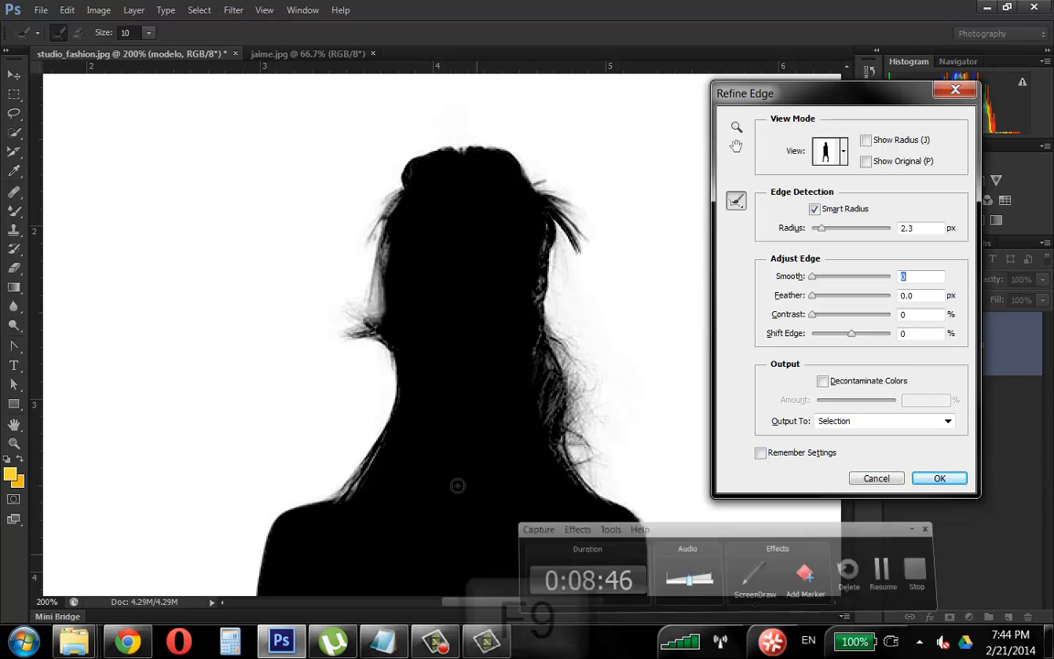
pyautogui.press('F9')
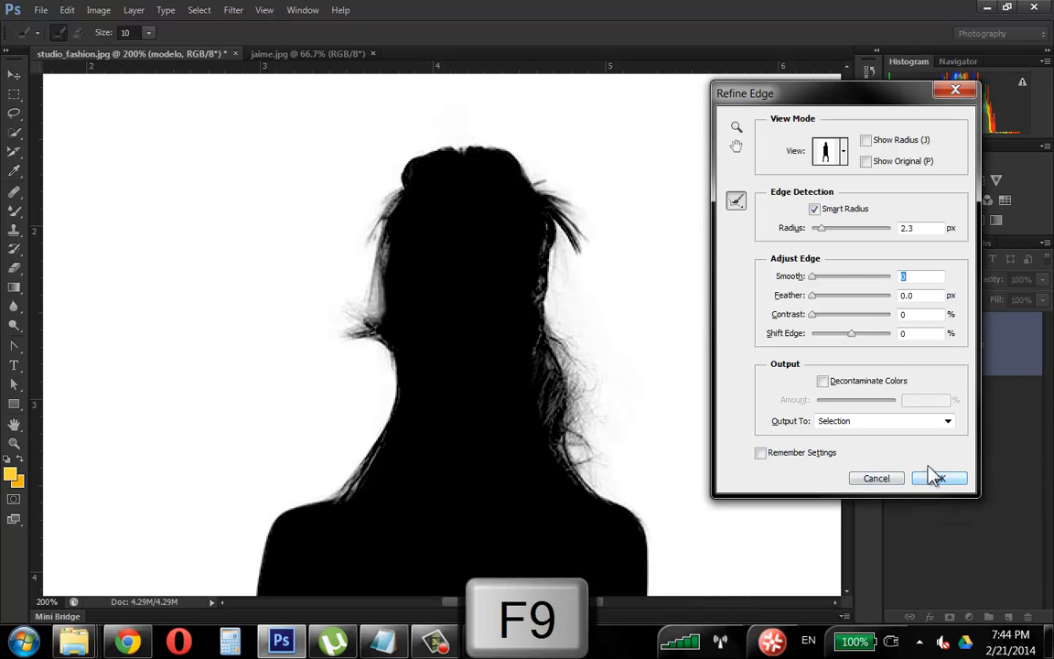
pyautogui.click(809, 315)
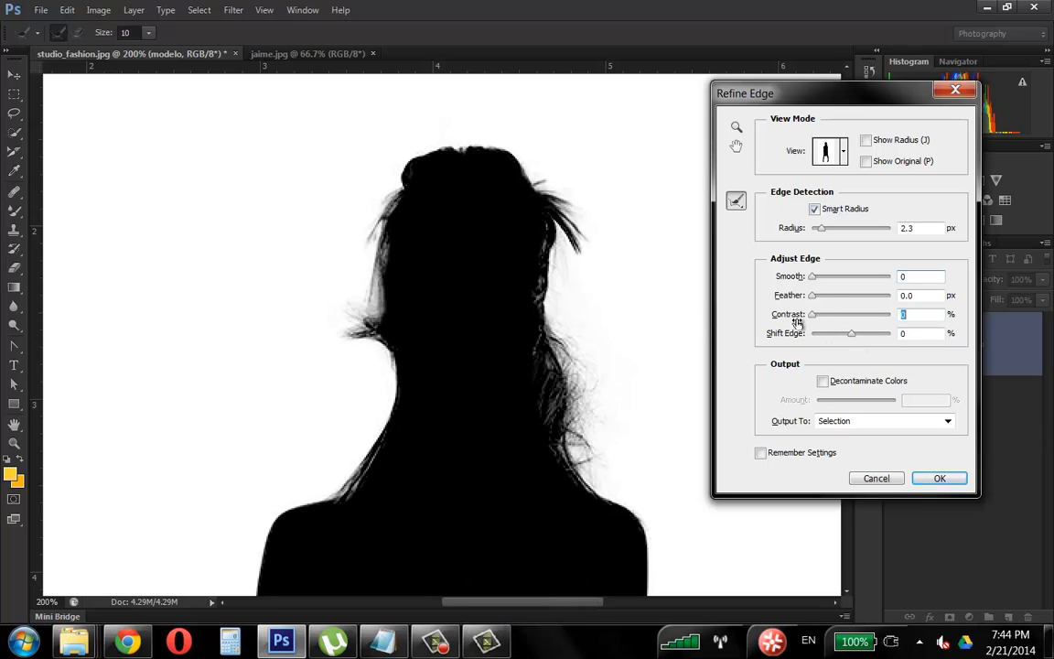
pyautogui.moveTo(815, 296); pyautogui.dragTo(813, 304)
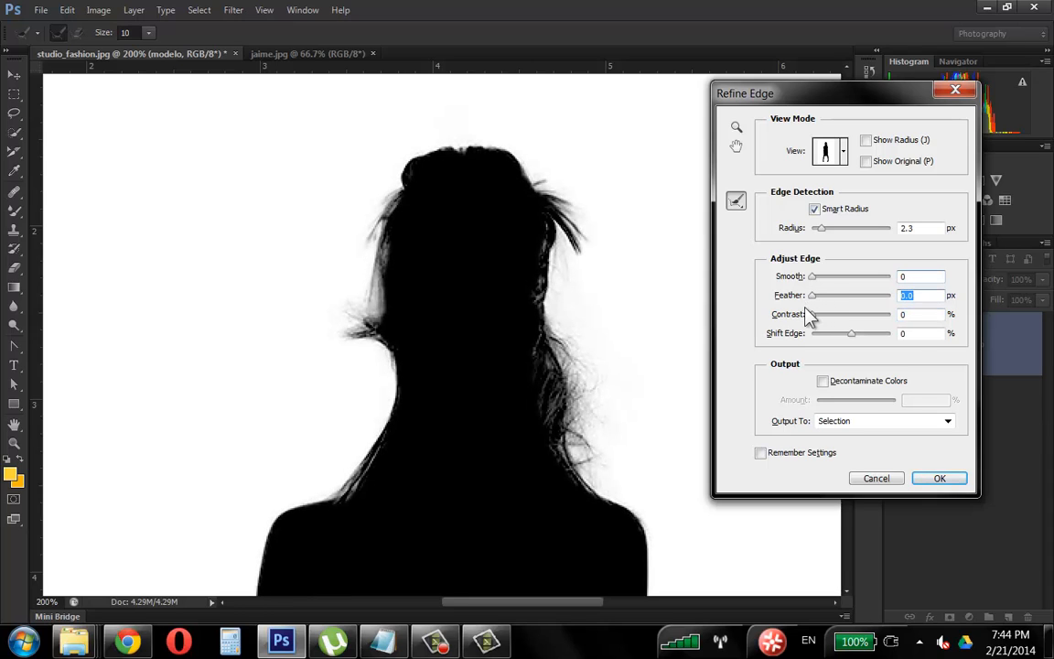
pyautogui.moveTo(815, 302); pyautogui.dragTo(814, 306)
pyautogui.click(941, 479)
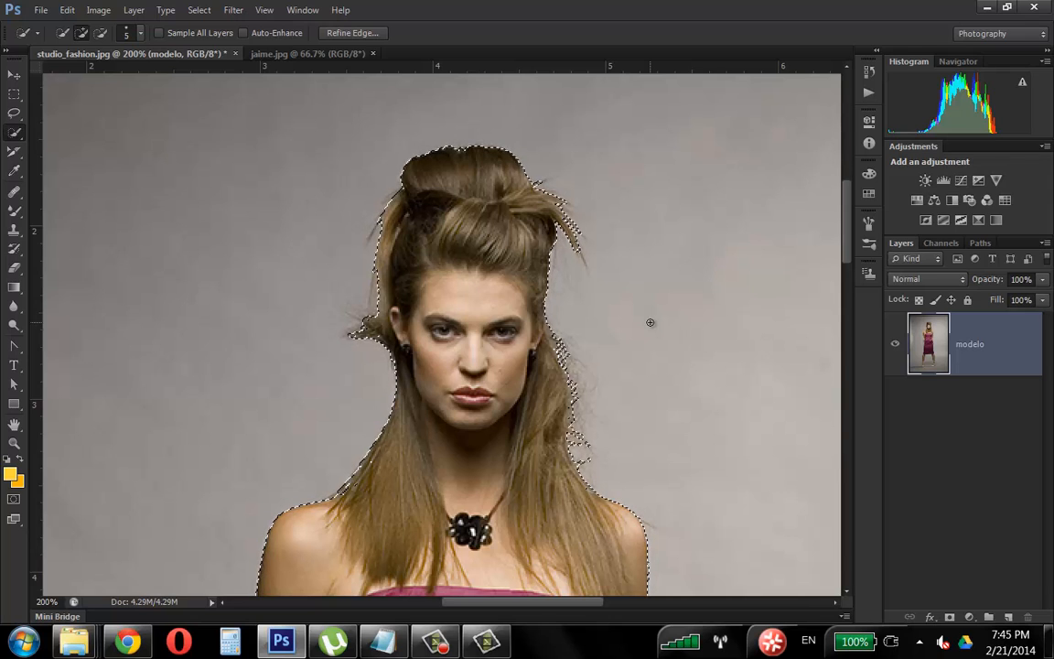
# - Try inverting the selection from the backdrop to the model, and invert it back to the backdrop
pyautogui.click(13, 443)
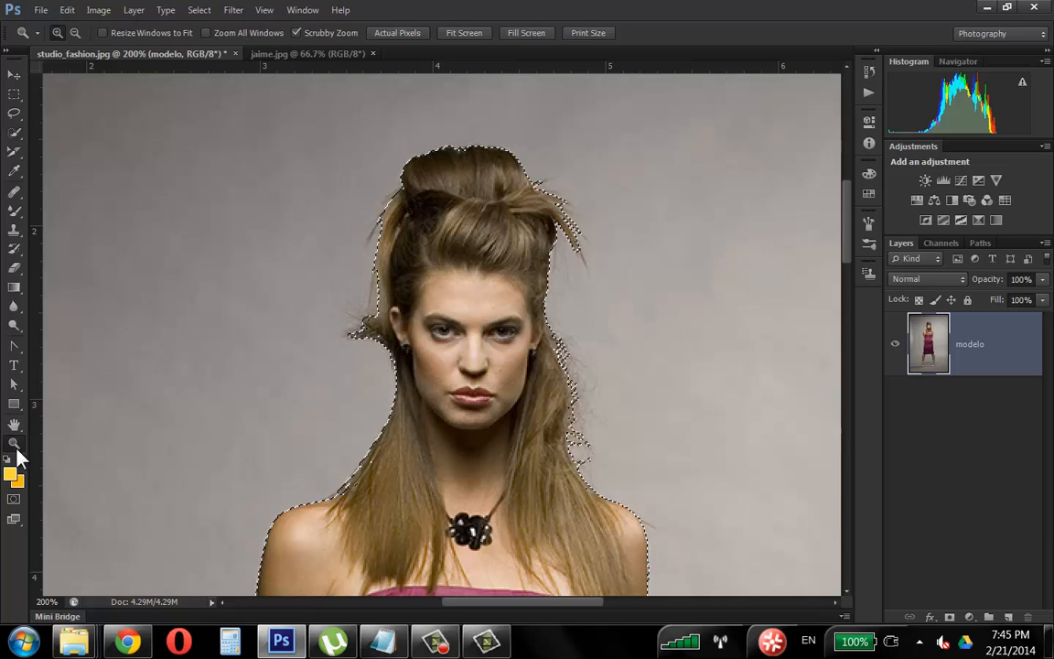
pyautogui.keyDown('alt'); pyautogui.click(465, 411); pyautogui.keyUp('alt')
pyautogui.keyDown('alt'); pyautogui.click(489, 403); pyautogui.keyUp('alt')
pyautogui.keyDown('alt'); pyautogui.click(531, 406); pyautogui.keyUp('alt')
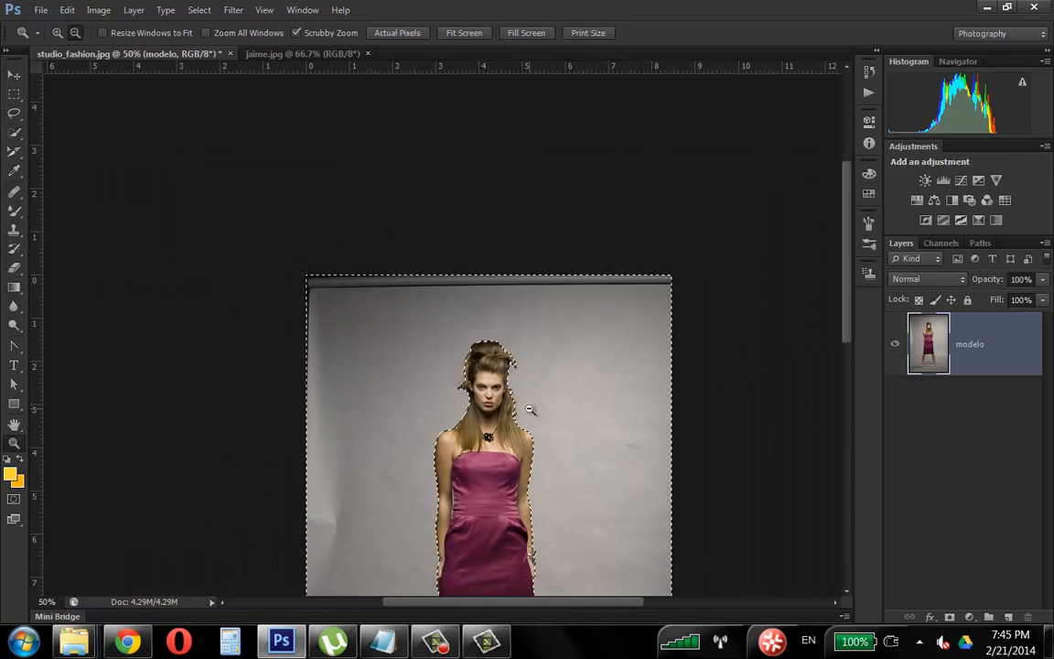
pyautogui.moveTo(849, 276); pyautogui.dragTo(847, 353)
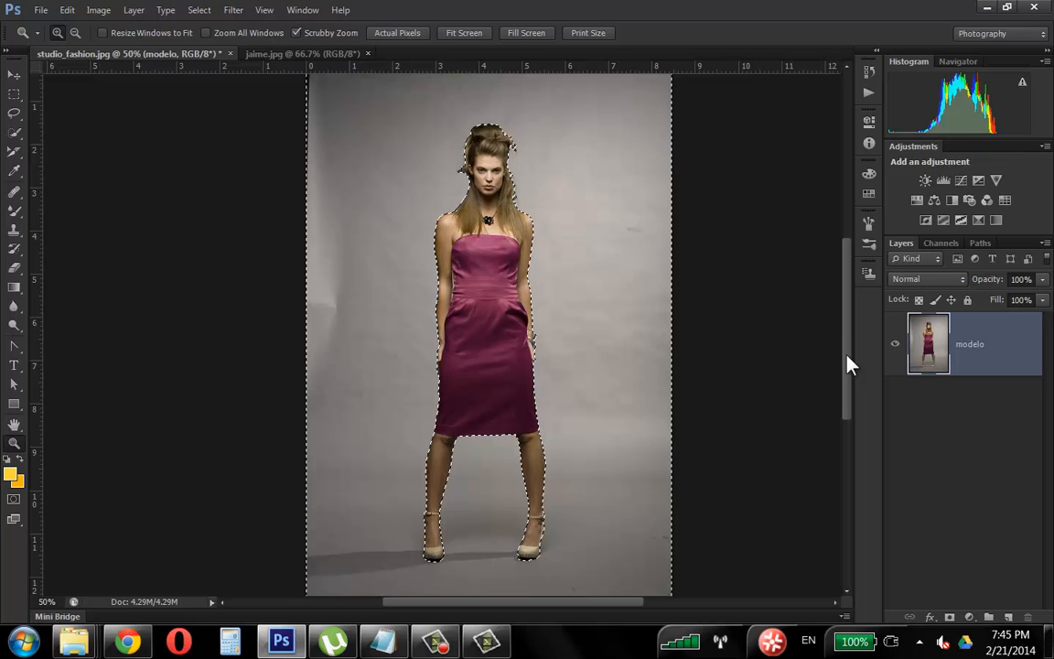
pyautogui.click(198, 10)
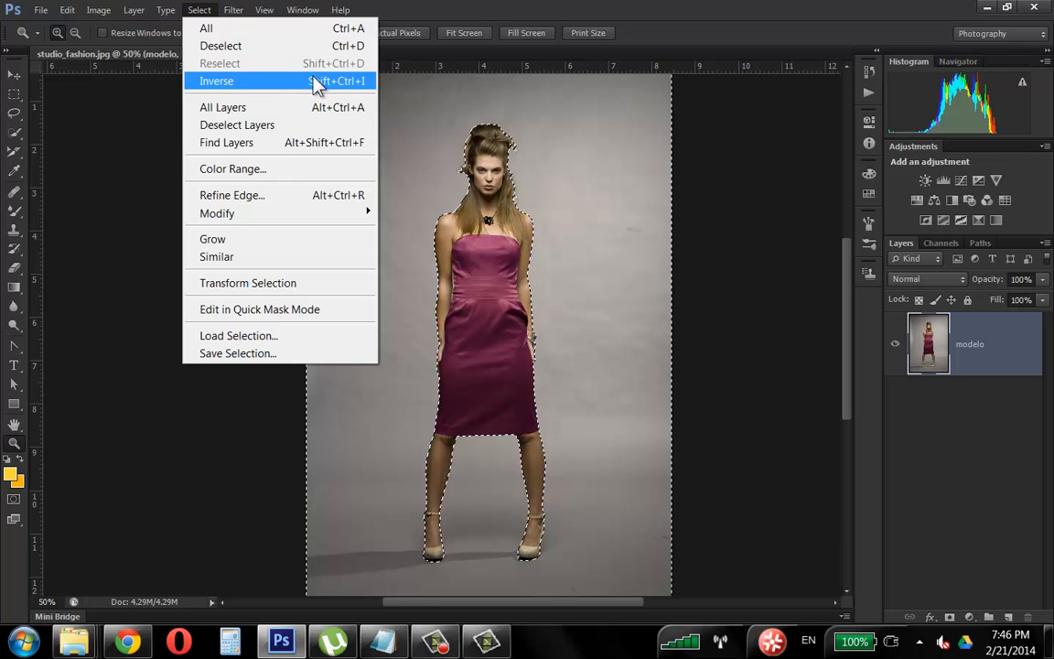
pyautogui.click(479, 8)
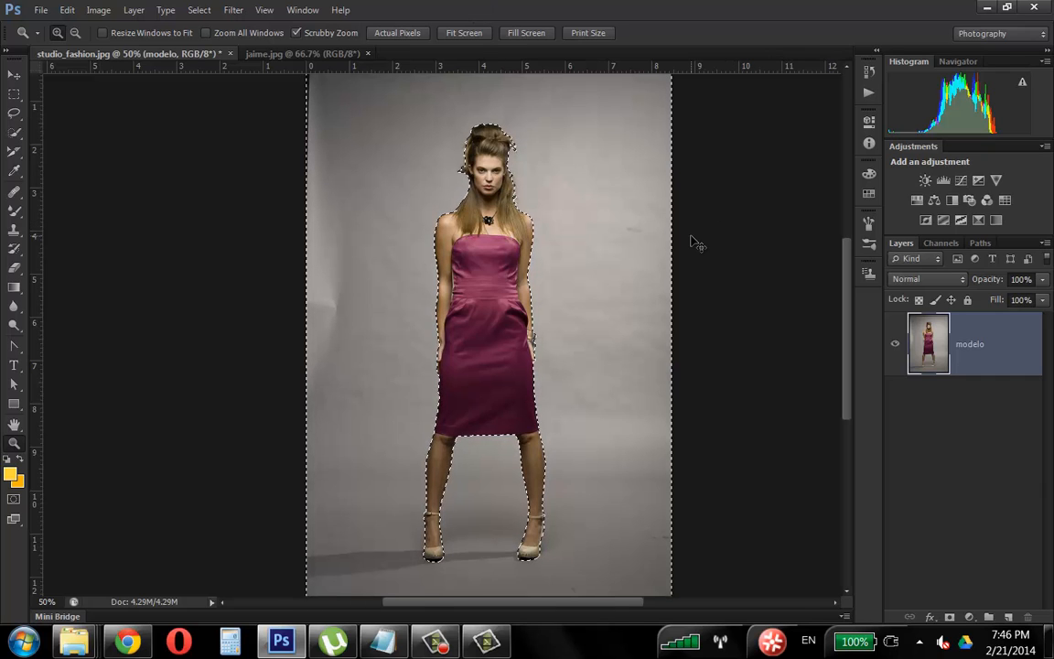
pyautogui.hotkey('ctrl', 'shift', 'i')
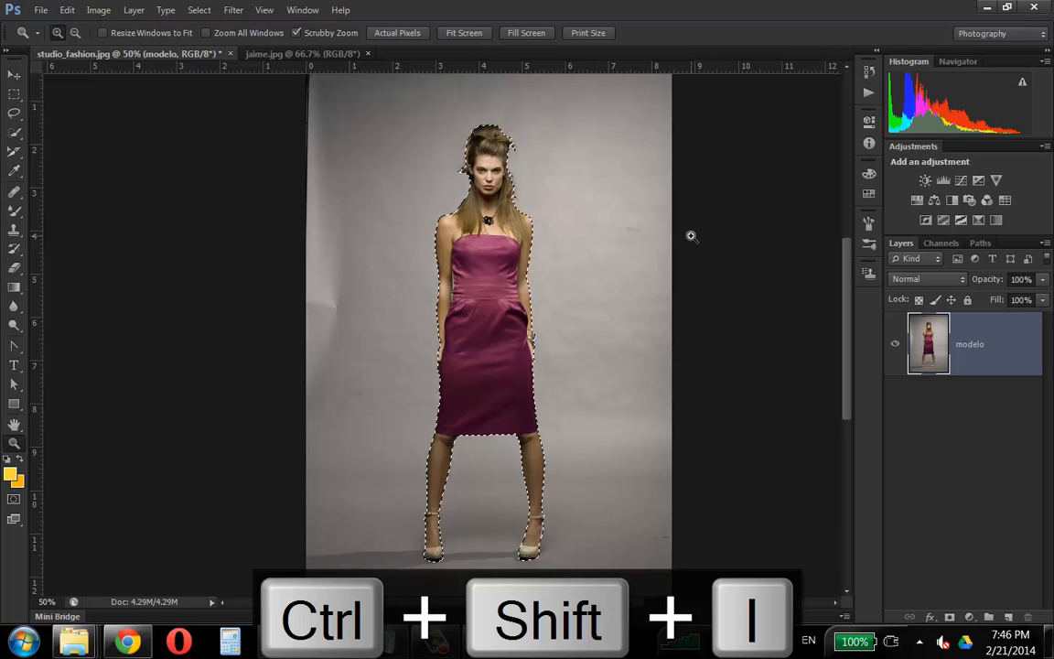
pyautogui.hotkey('ctrl', 'shift', 'i')
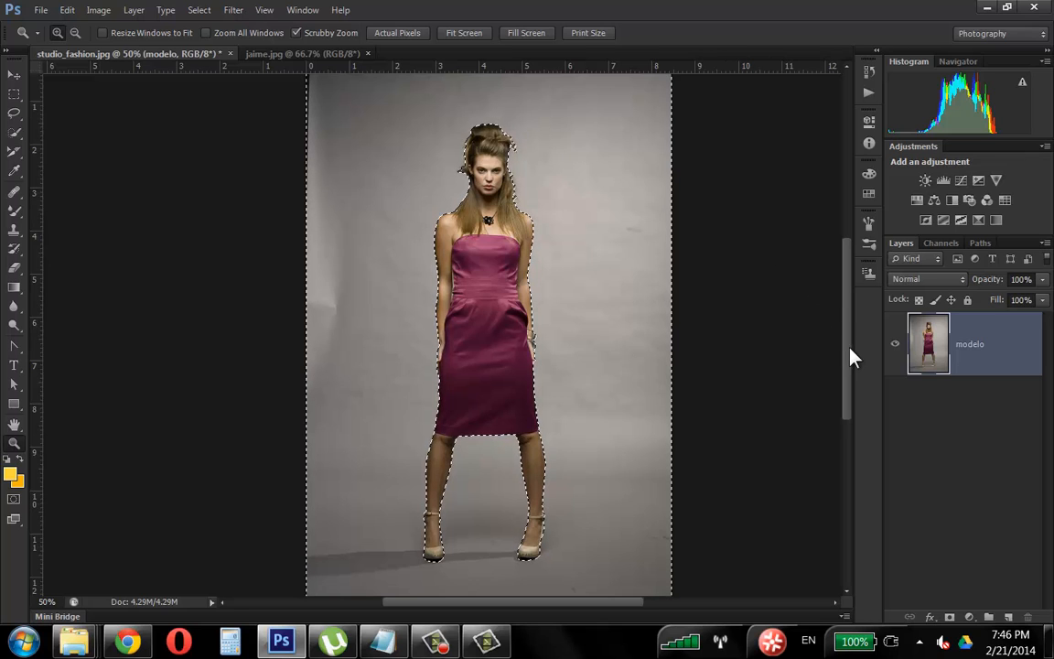
# - Save the backdrop selection as a new channel named background_cotorno_model in studio_fashion.jpg
pyautogui.scroll(2, 750, 275)
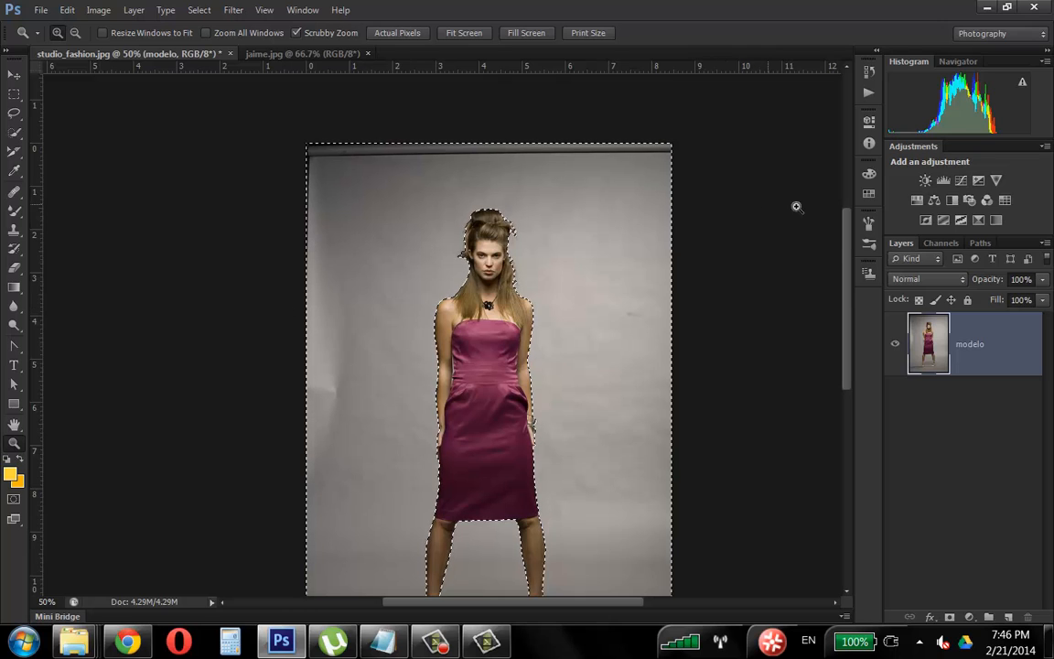
pyautogui.scroll(-2, 766, 198)
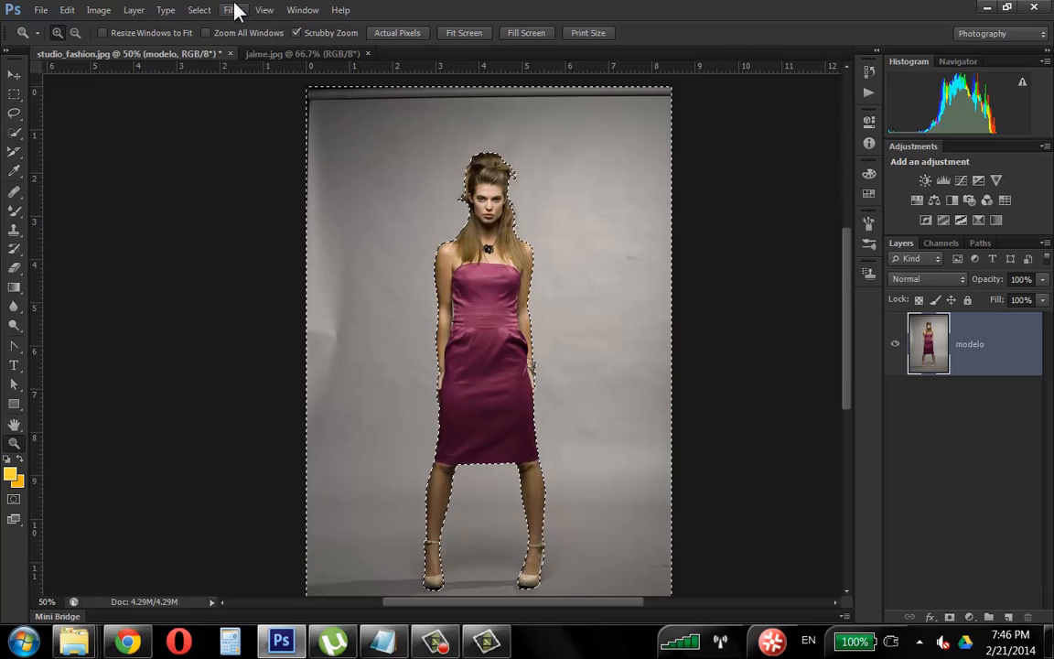
pyautogui.click(199, 10)
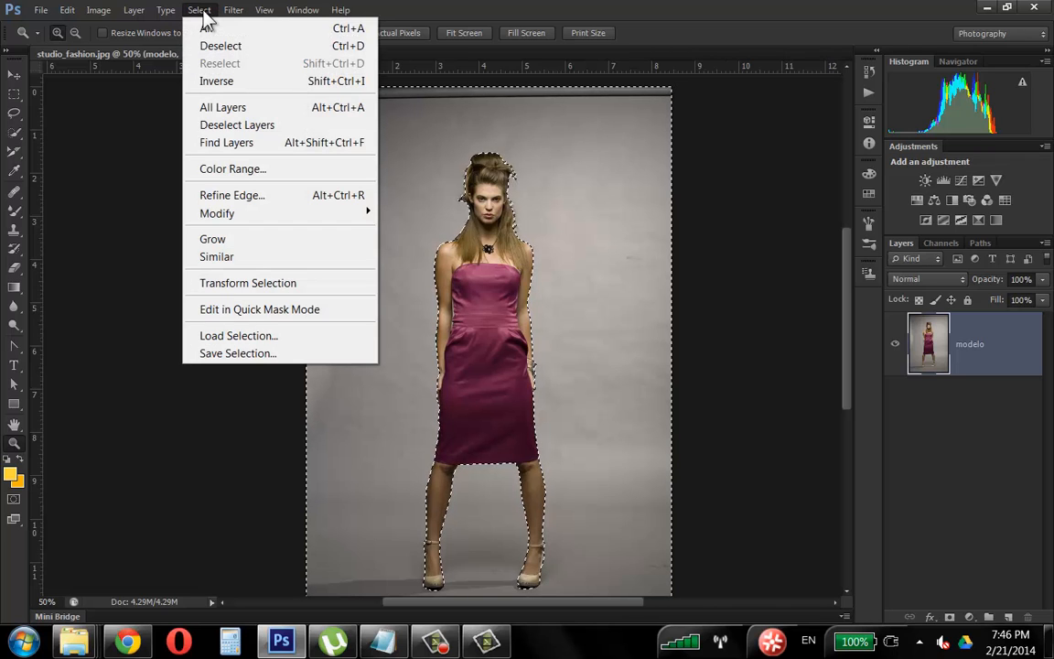
pyautogui.click(249, 357)
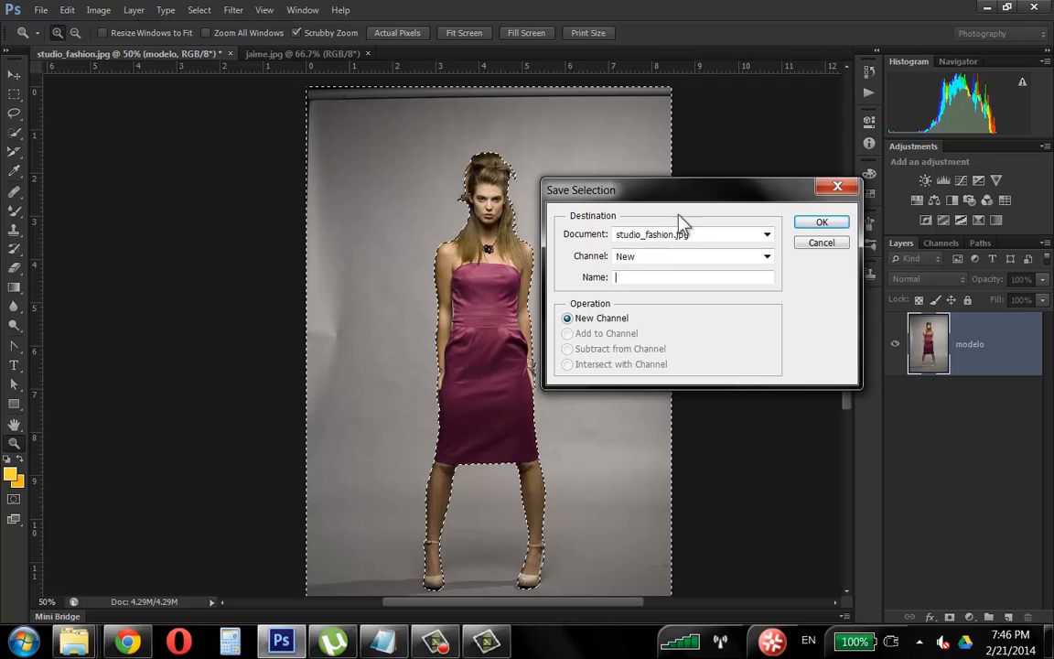
pyautogui.moveTo(640, 190); pyautogui.dragTo(500, 140)
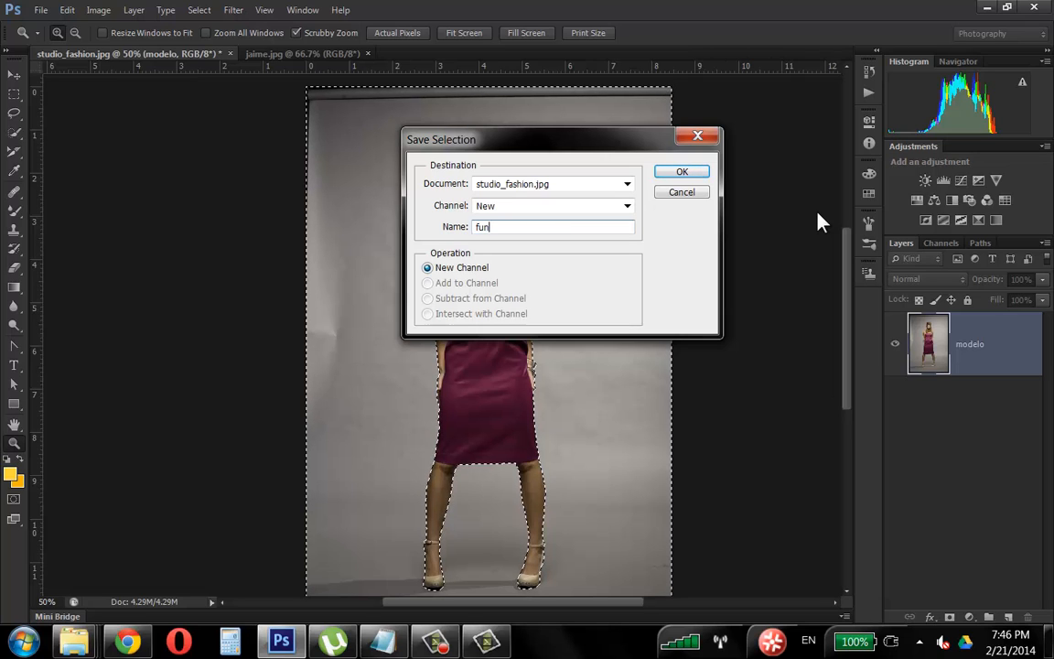
pyautogui.press('BackSpace')
pyautogui.press('BackSpace')
pyautogui.press('BackSpace')
pyautogui.write('ba')
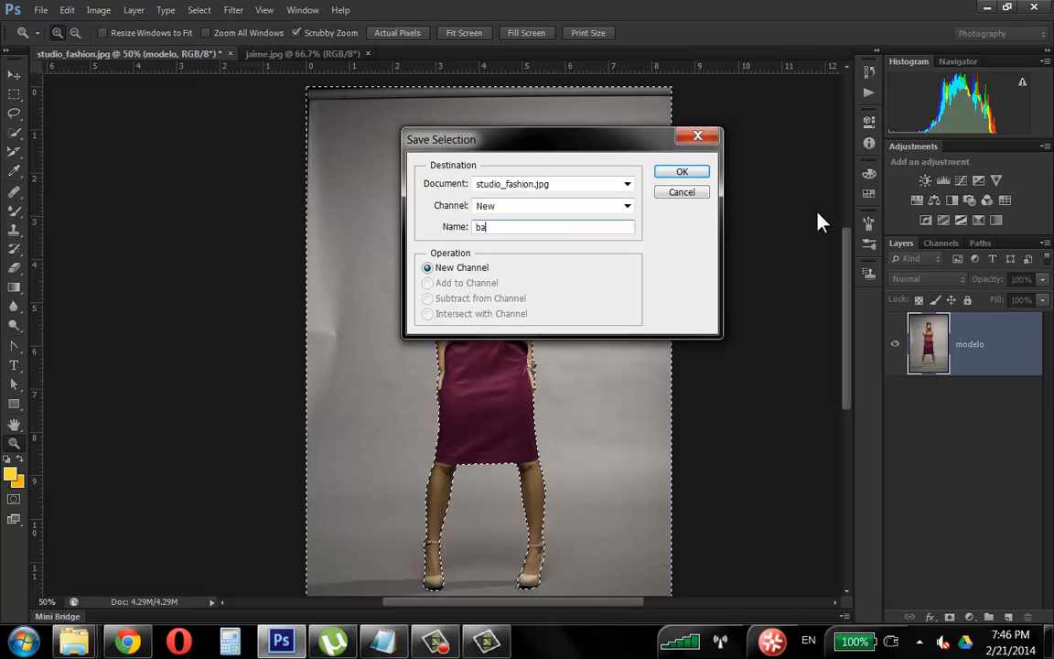
pyautogui.write('ck')
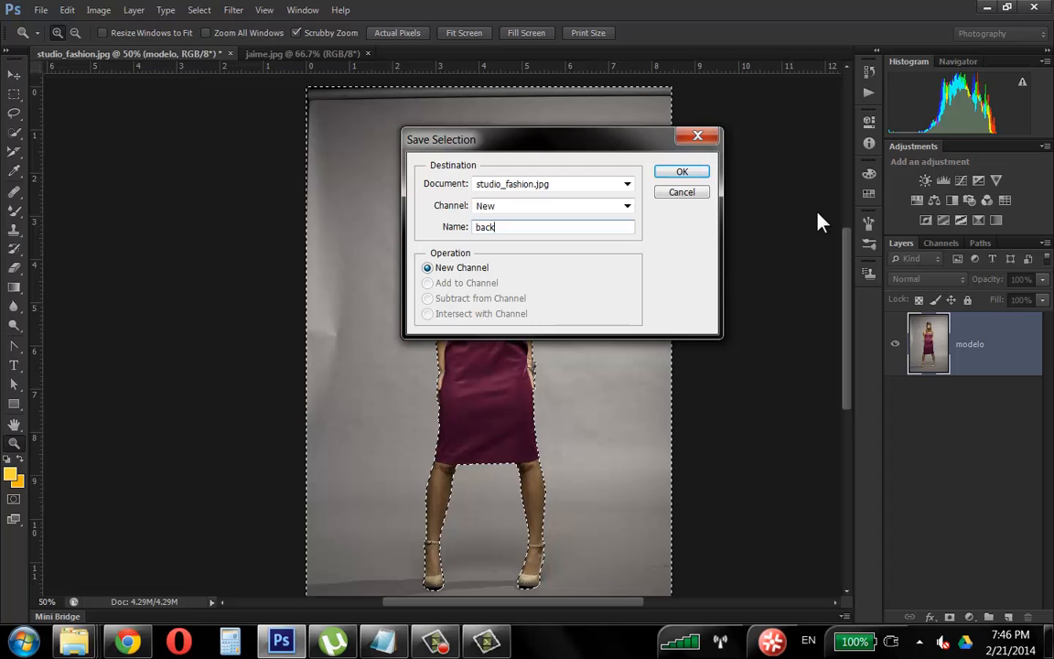
pyautogui.write('_grou')
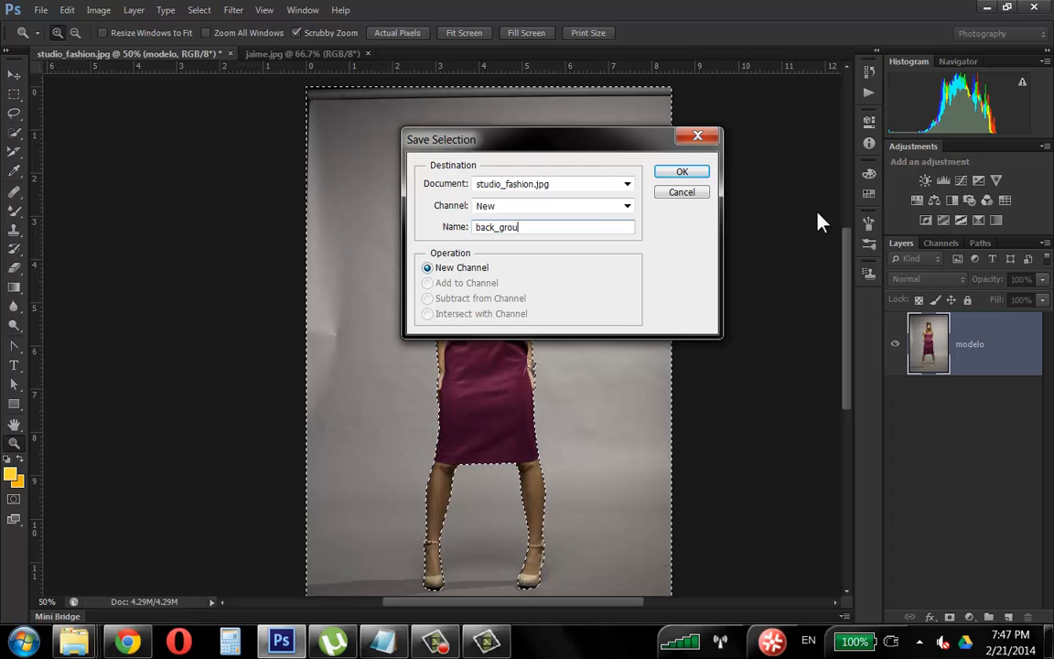
pyautogui.write('nd_co')
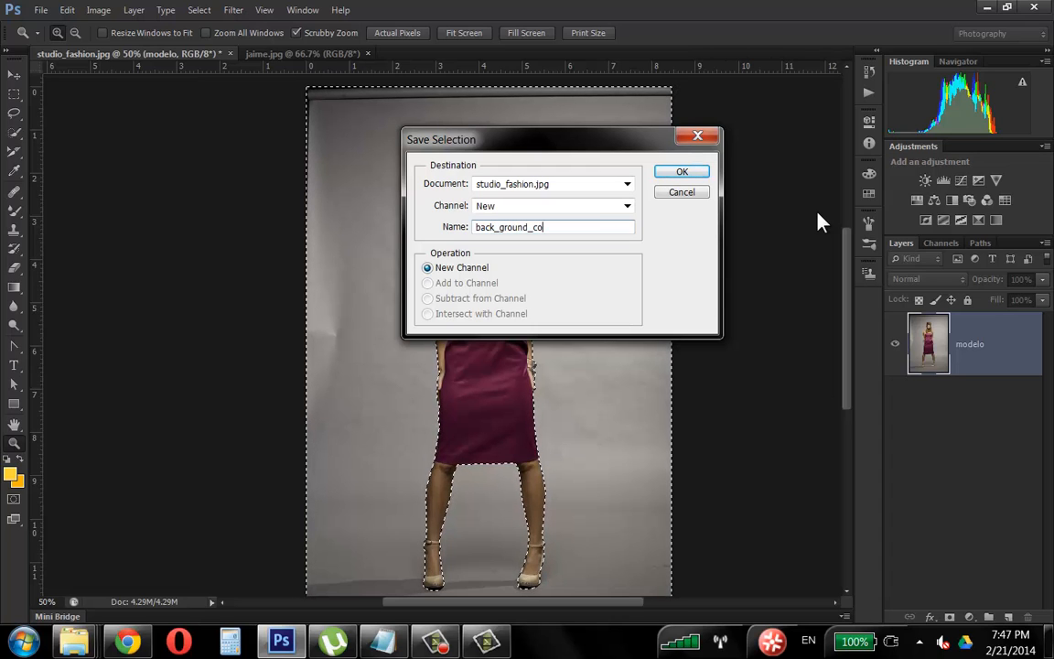
pyautogui.write('tr')
pyautogui.press('BackSpace')
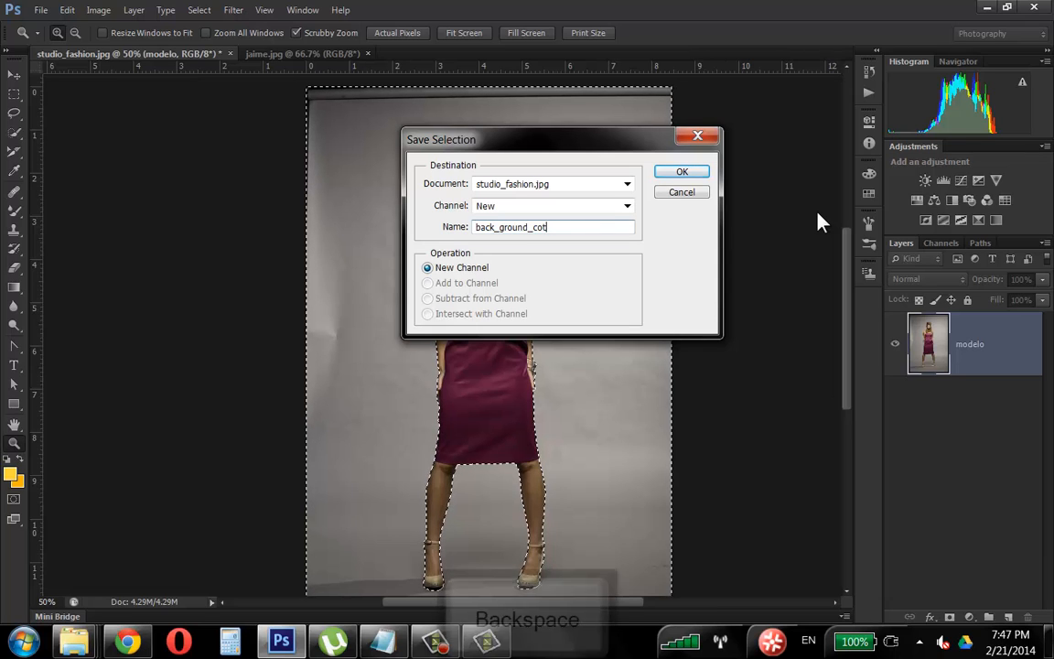
pyautogui.write('orno_model')
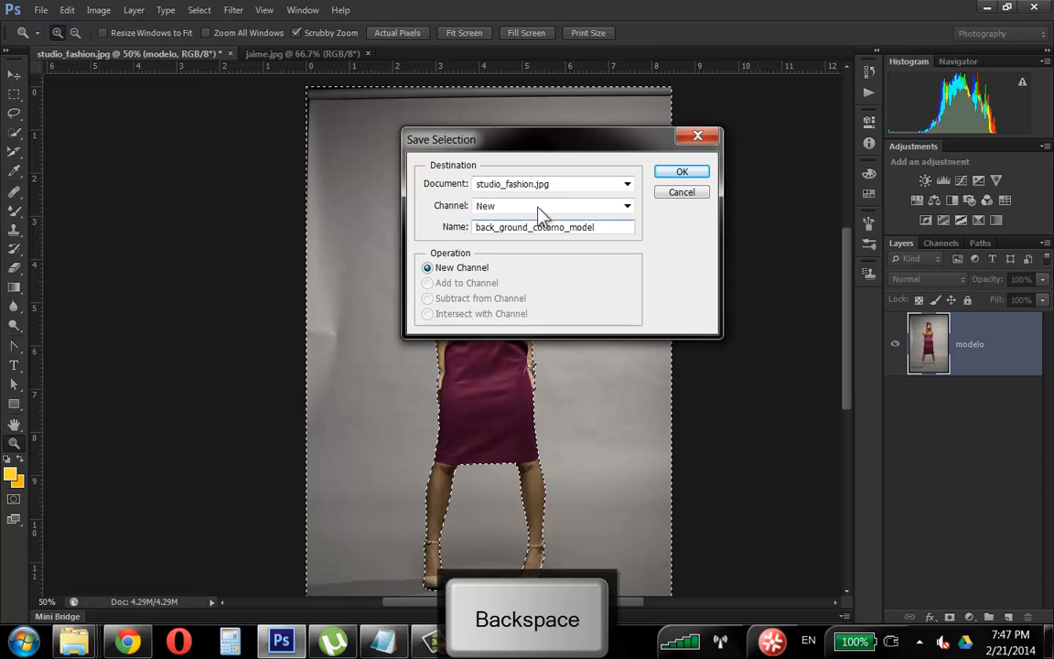
pyautogui.click(495, 227)
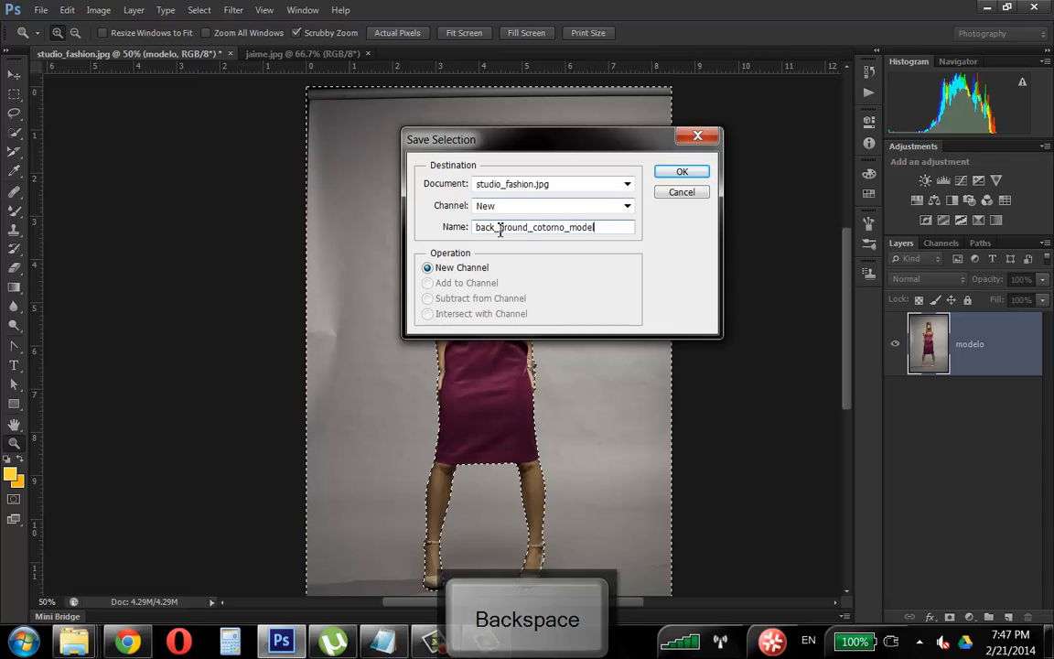
pyautogui.press('Delete')
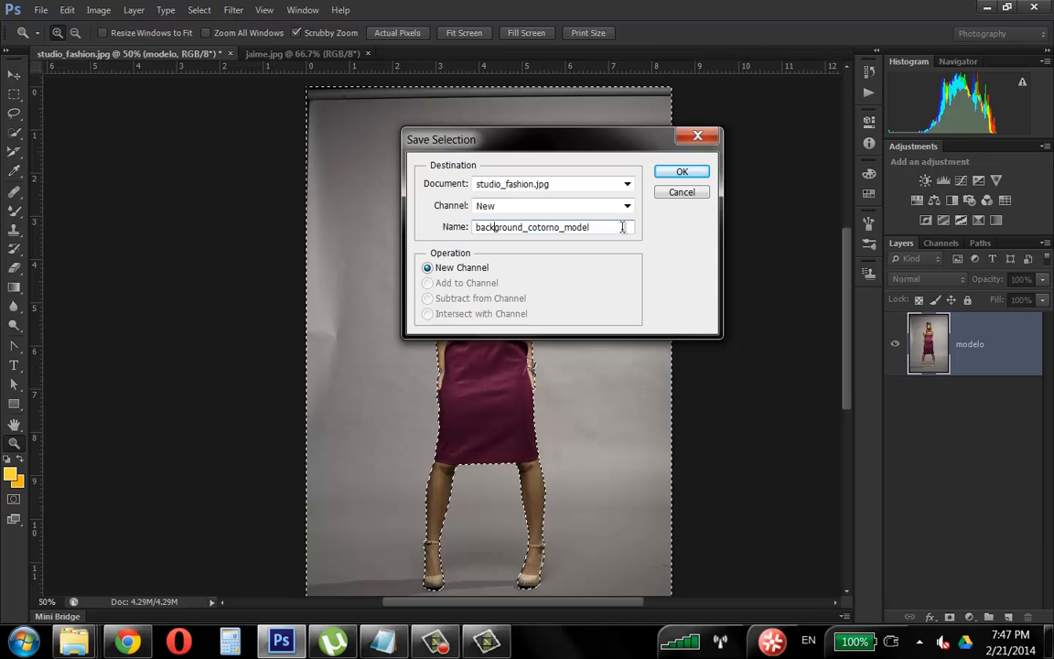
pyautogui.click(696, 171)
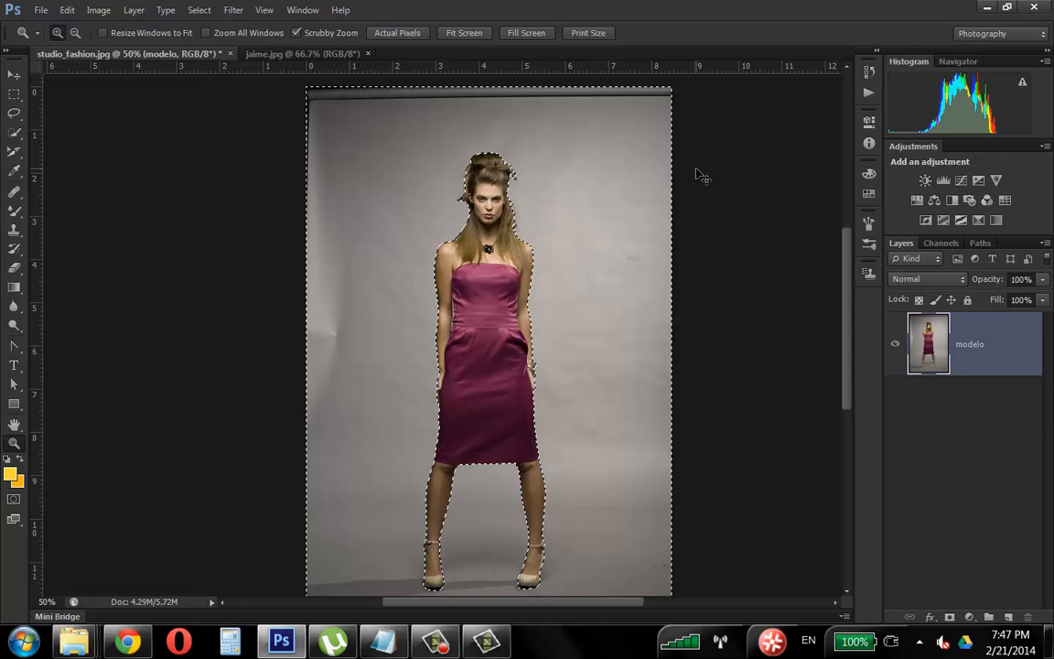
# - Invert the selection to the model and save it as a new channel named modelo in studio_fashion.jpg
pyautogui.hotkey('ctrl', 'shift', 'i')
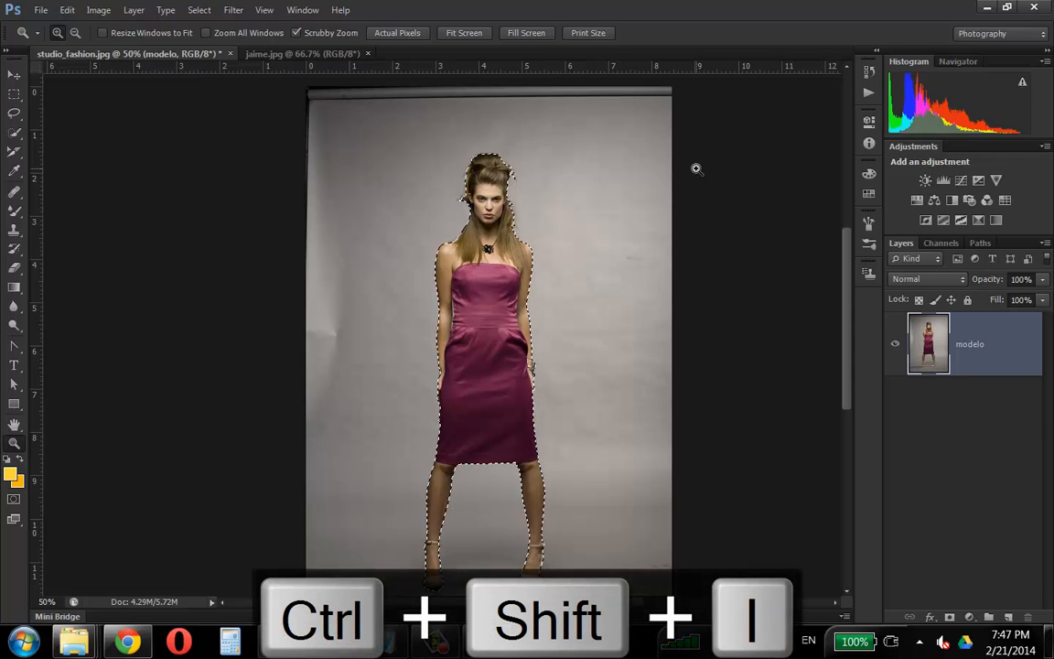
pyautogui.click(233, 11)
pyautogui.moveTo(209, 13)
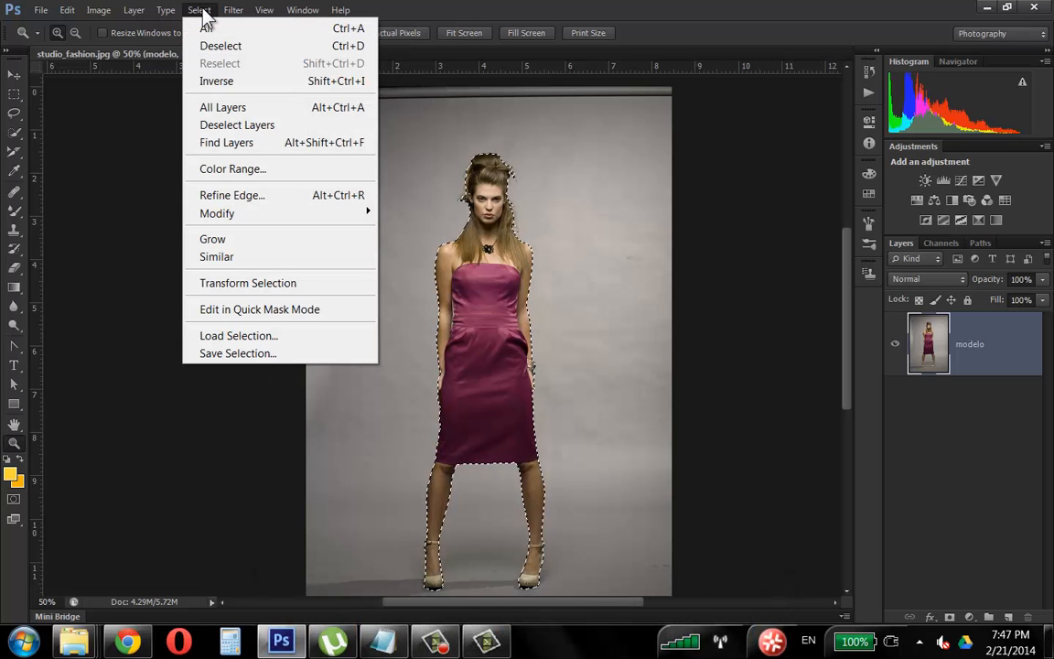
pyautogui.click(238, 360)
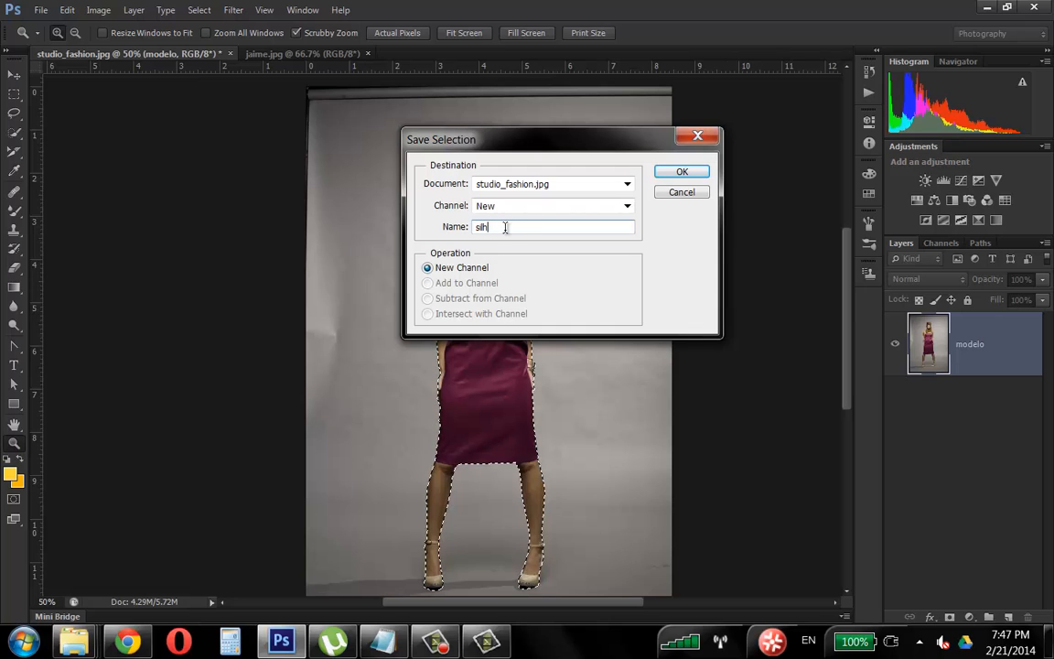
pyautogui.write('silho')
pyautogui.press('BackSpace')
pyautogui.write('ueta')
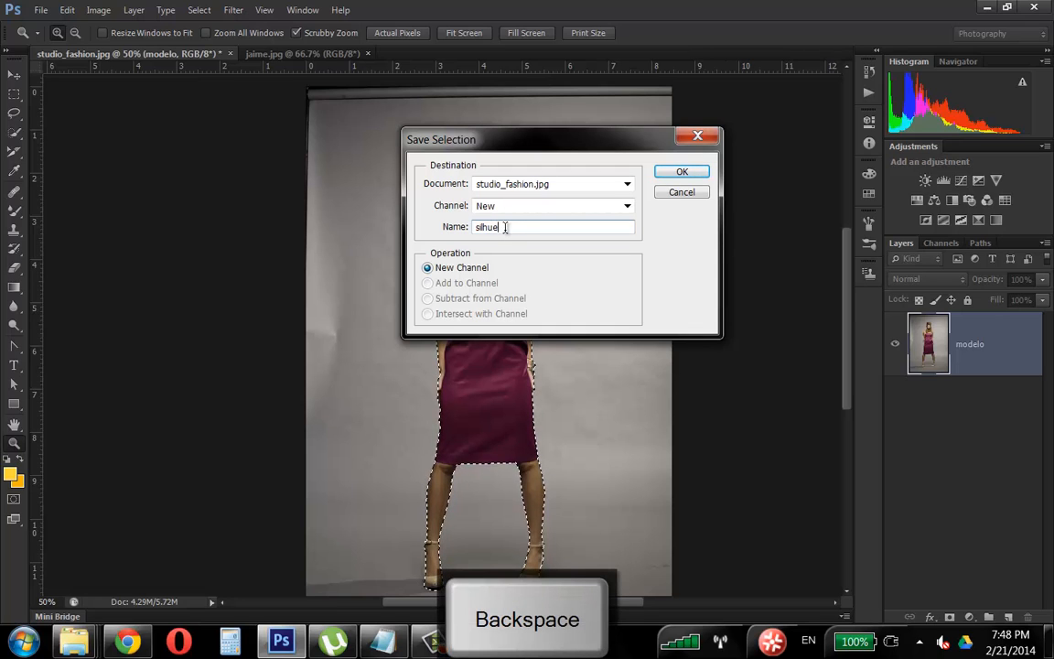
pyautogui.doubleClick(562, 229)
pyautogui.write('modelo')
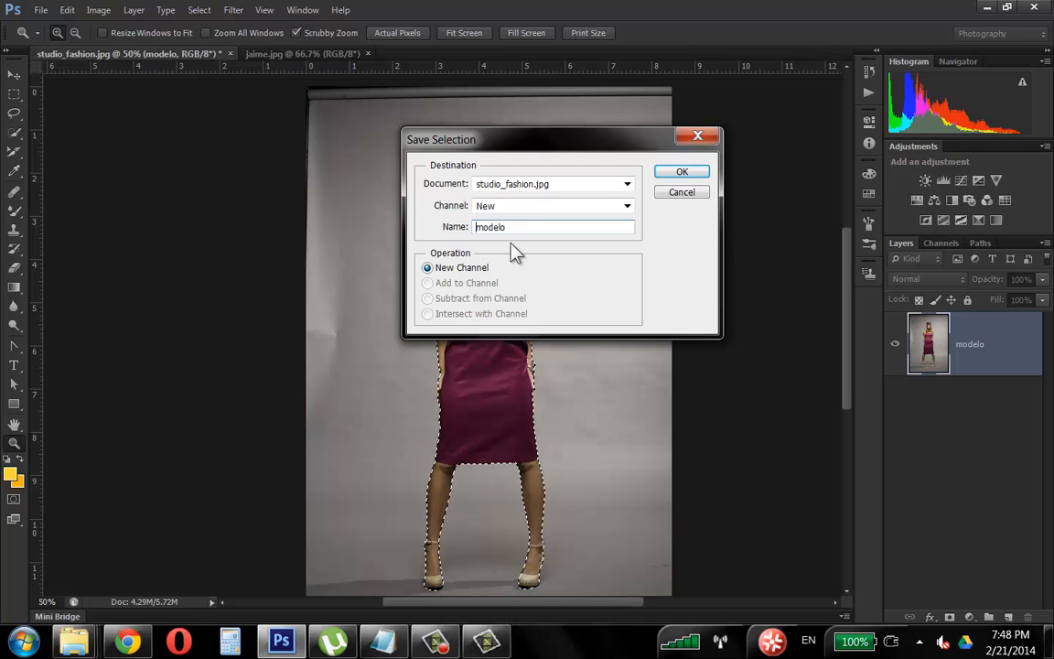
pyautogui.press('BackSpace')
pyautogui.press('BackSpace')
pyautogui.press('BackSpace')
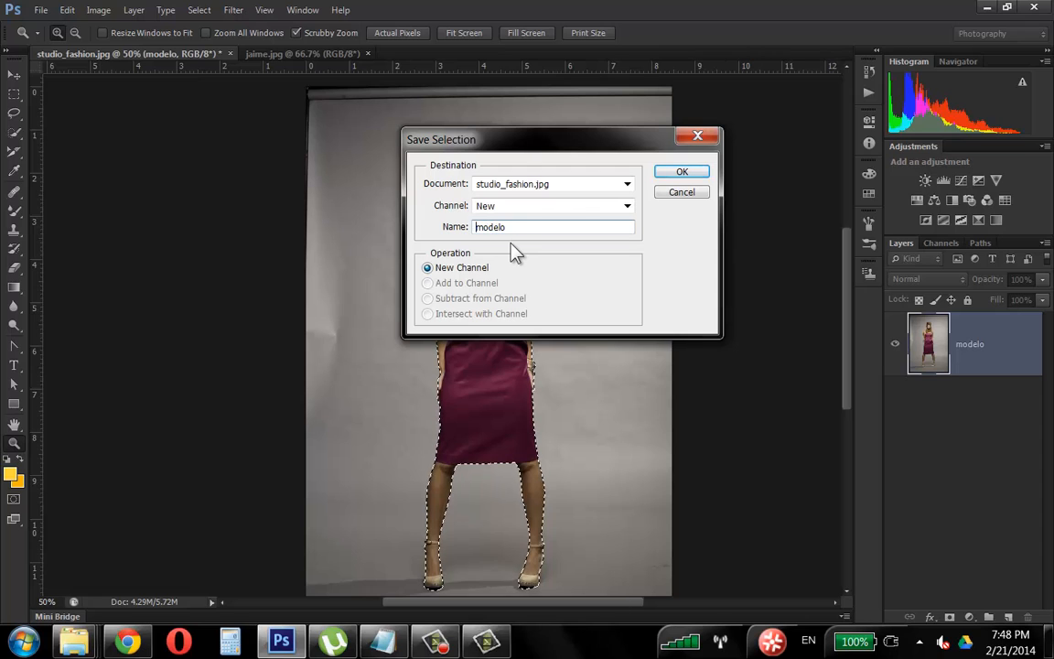
pyautogui.click(681, 173)
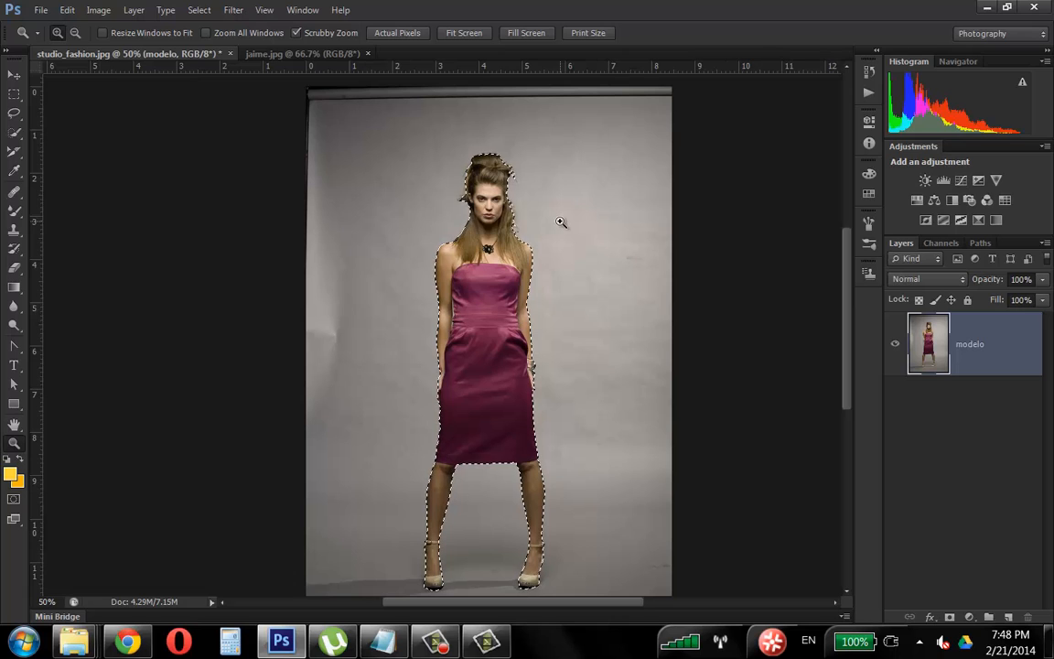
# - Check the two saved selections among the document's channels and return to the layer list
pyautogui.click(941, 243)
pyautogui.scroll(-1, 985, 549)
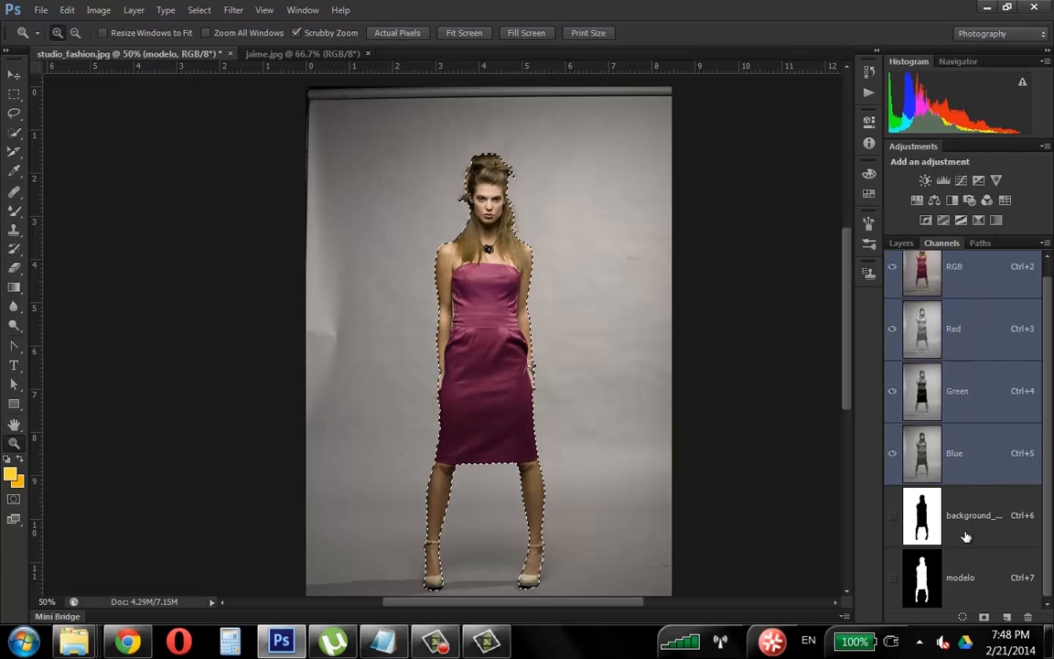
pyautogui.click(901, 244)
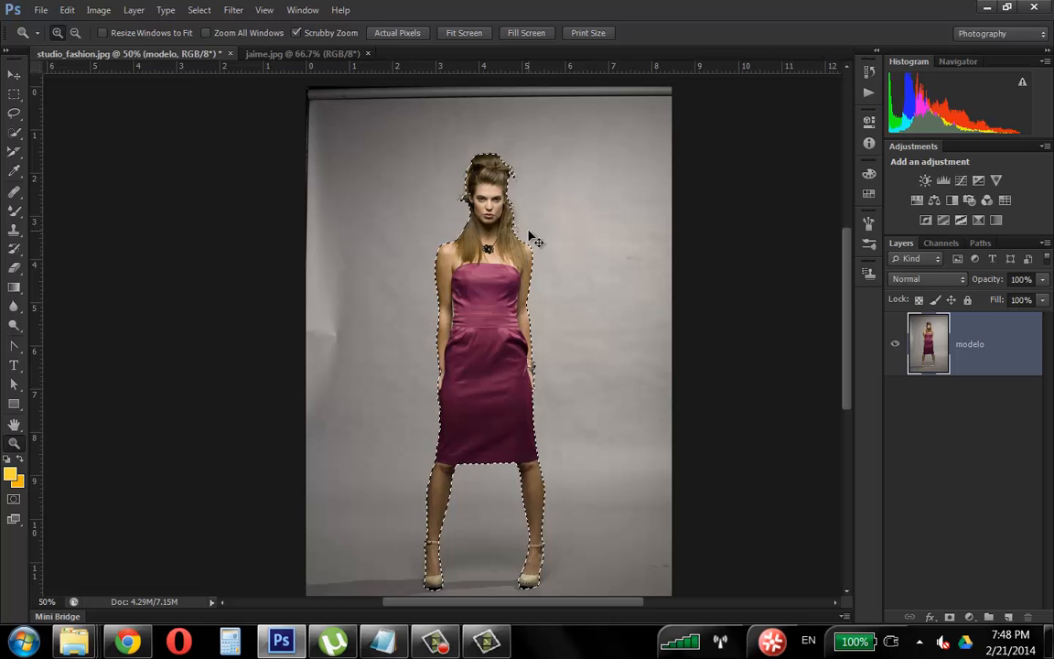
# - Invert the selection to the backdrop, delete the backdrop from the modelo layer, and clear the selection
pyautogui.hotkey('ctrl', 'shift', 'i')
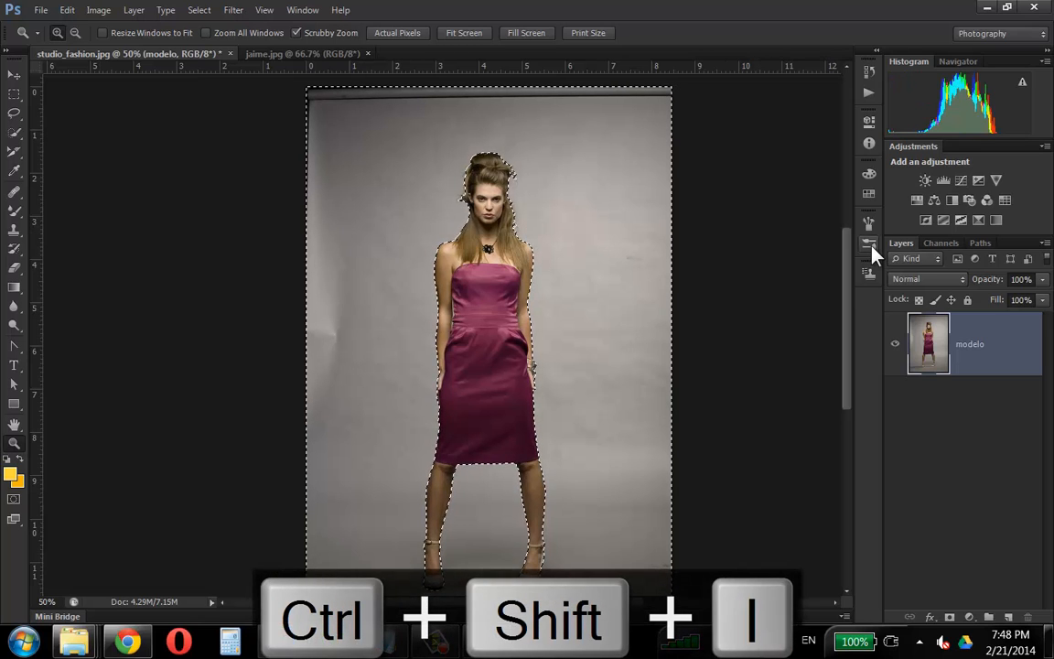
pyautogui.press('Delete')
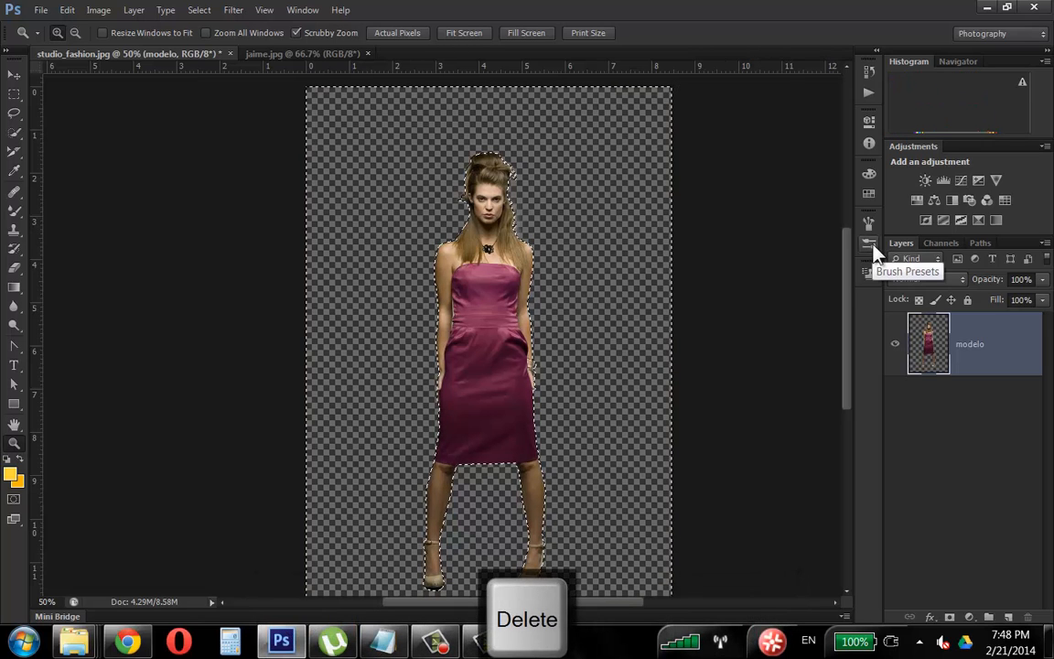
pyautogui.hotkey('ctrl', 'd')
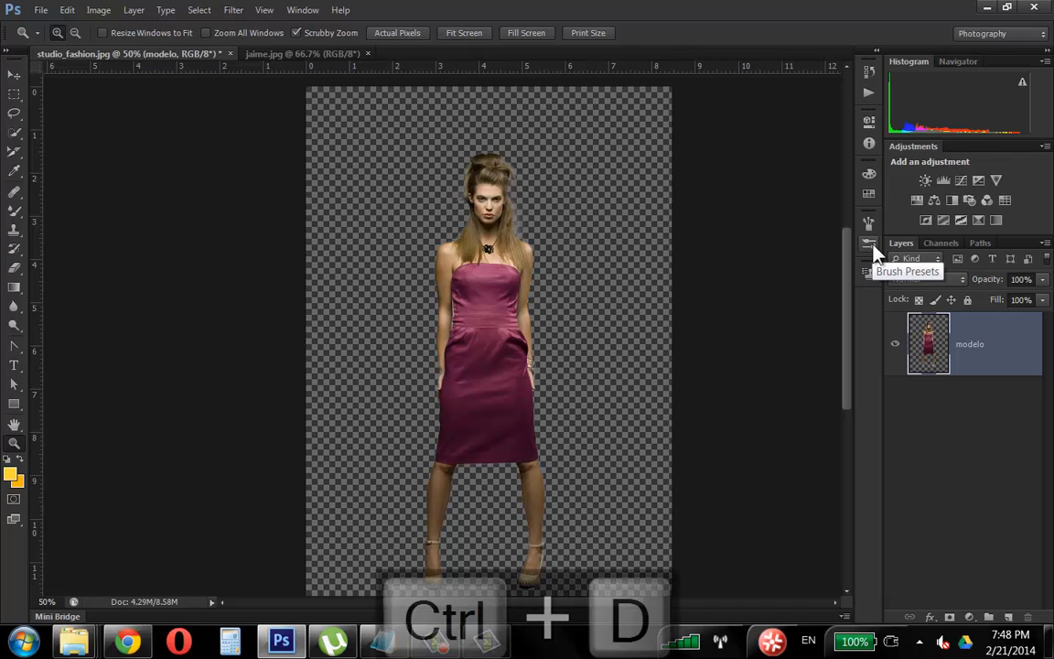
pyautogui.moveTo(455, 183); pyautogui.dragTo(597, 136)
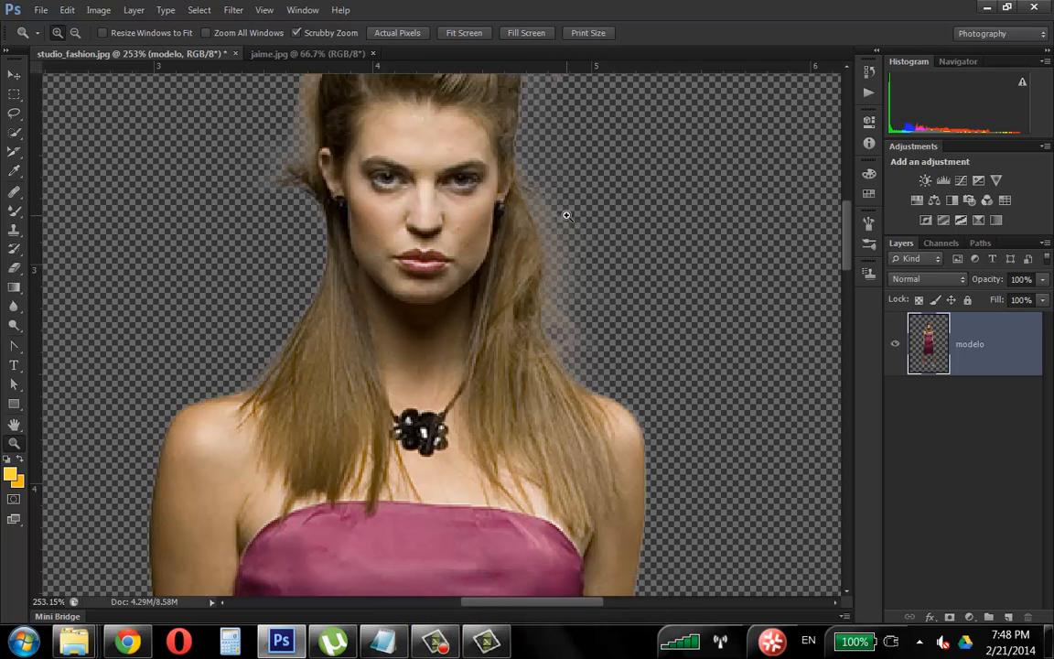
pyautogui.hotkey('ctrl', '0')
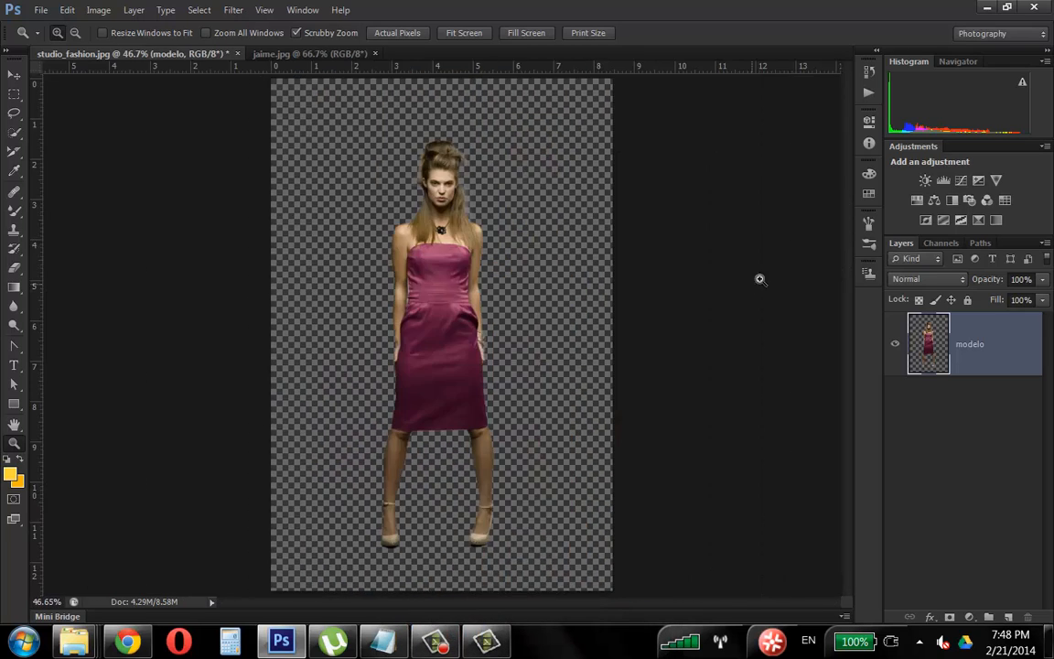
pyautogui.moveTo(523, 270); pyautogui.dragTo(540, 263)
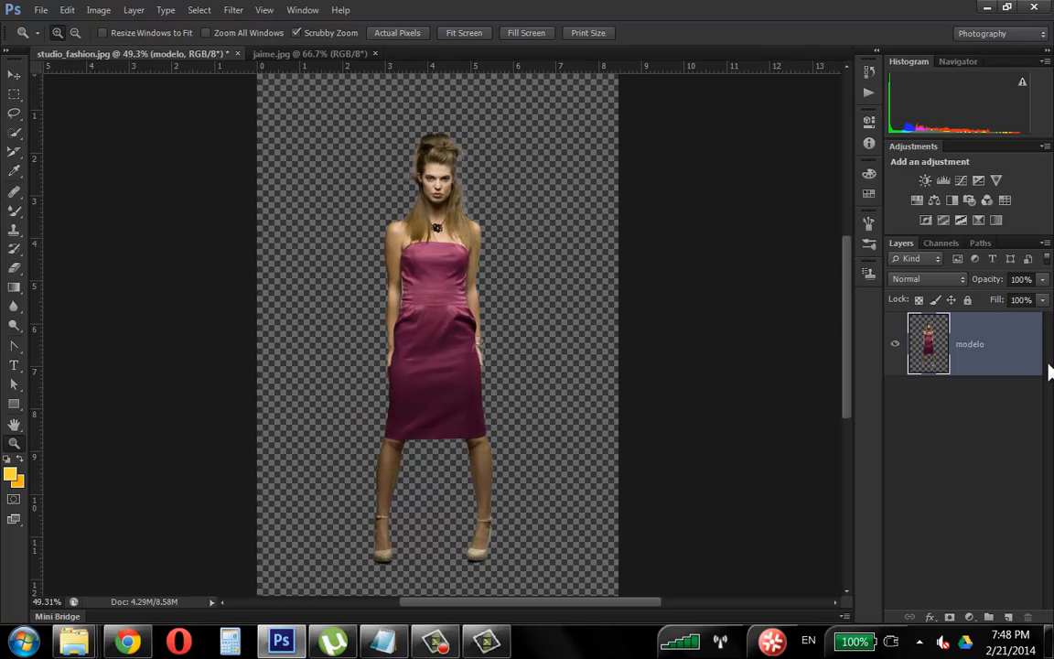
# - Hide the modelo layer and create a new layer named fundo above it
pyautogui.click(1008, 616)
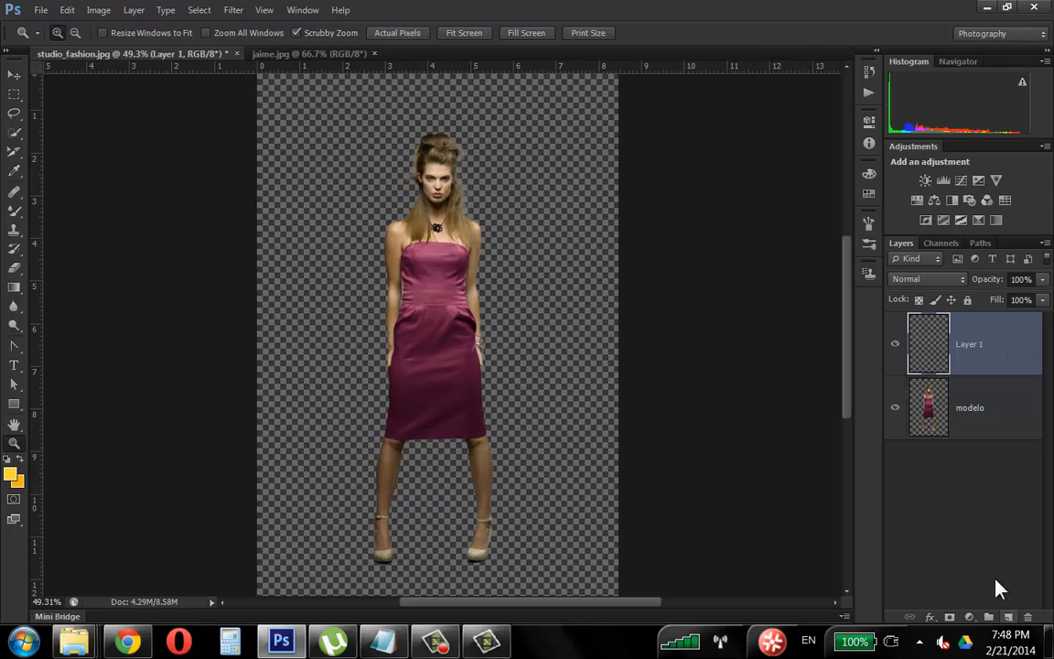
pyautogui.click(895, 408)
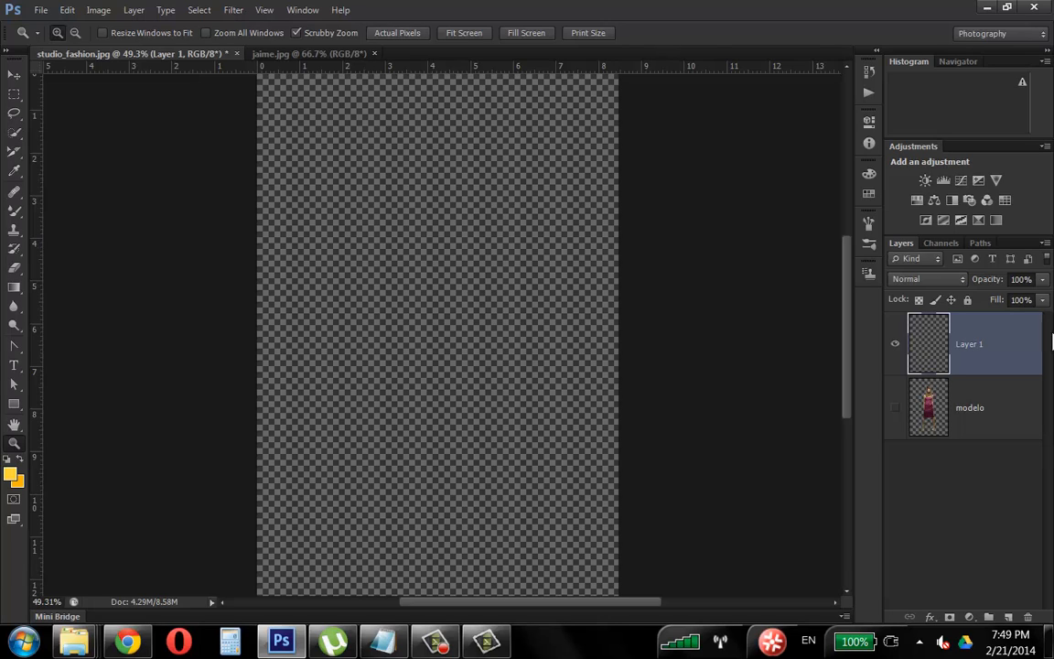
pyautogui.moveTo(1000, 342); pyautogui.dragTo(1027, 616)
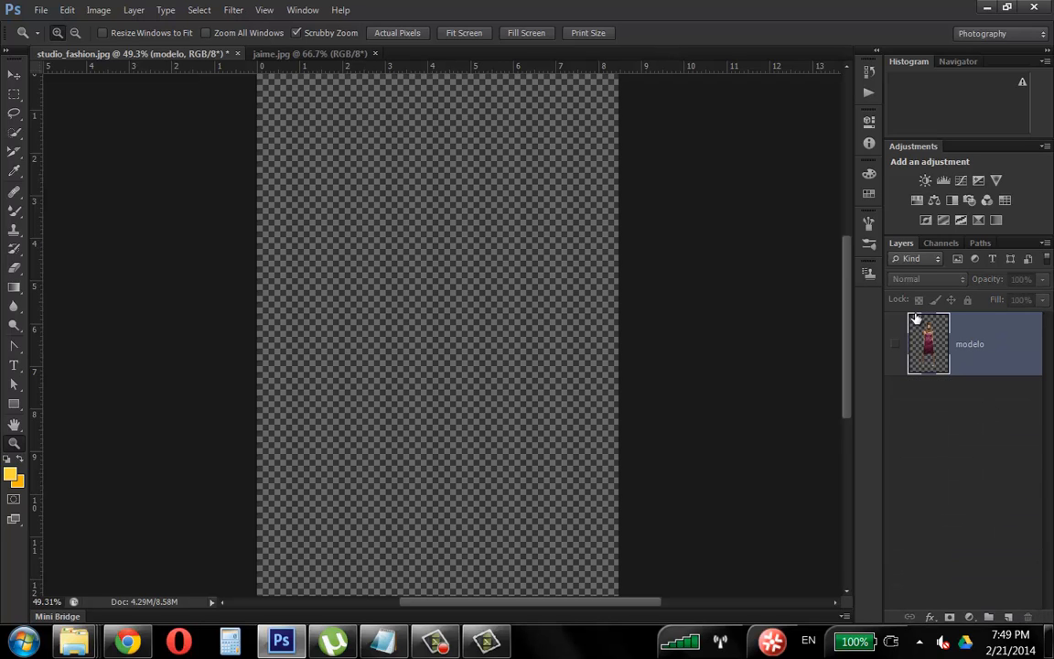
pyautogui.hotkey('ctrl', 'shift', 'i')
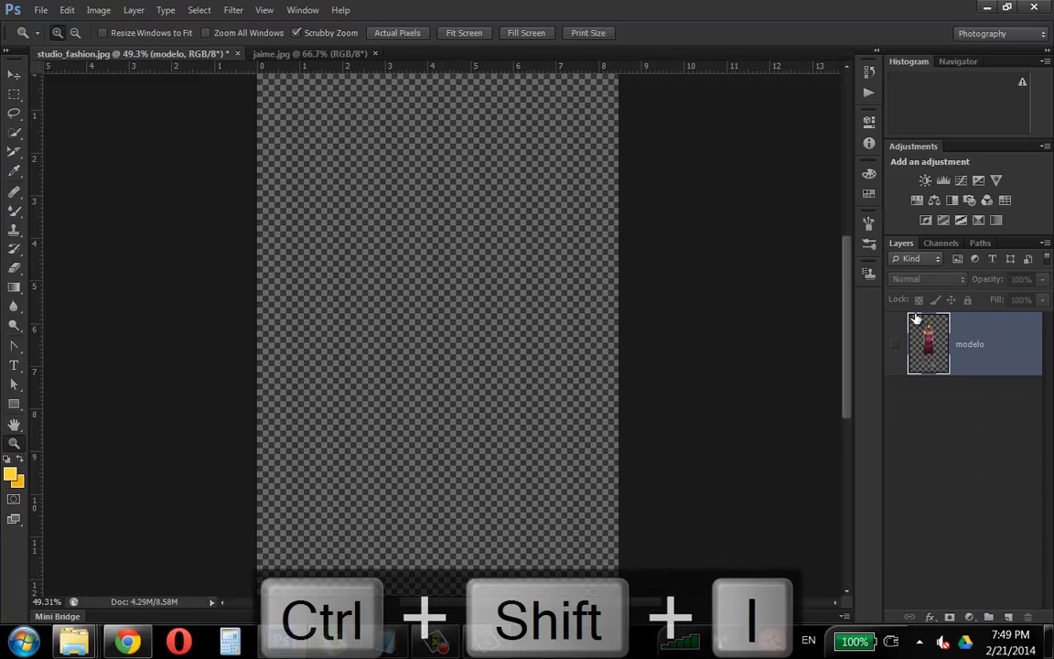
pyautogui.hotkey('ctrl', 'shift', 'n')
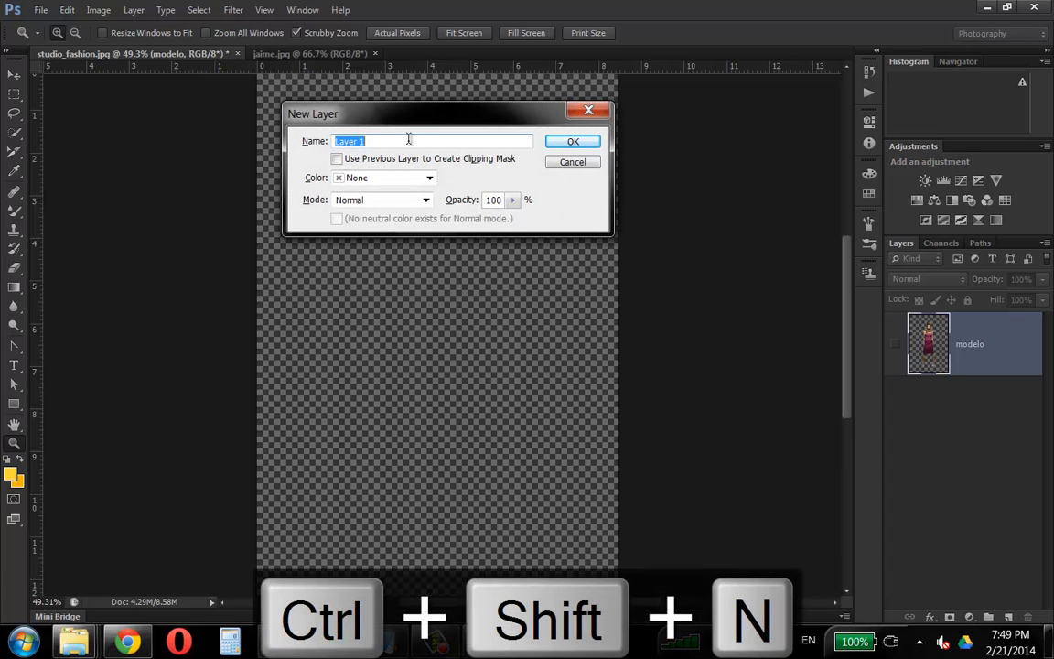
pyautogui.write('fundo')
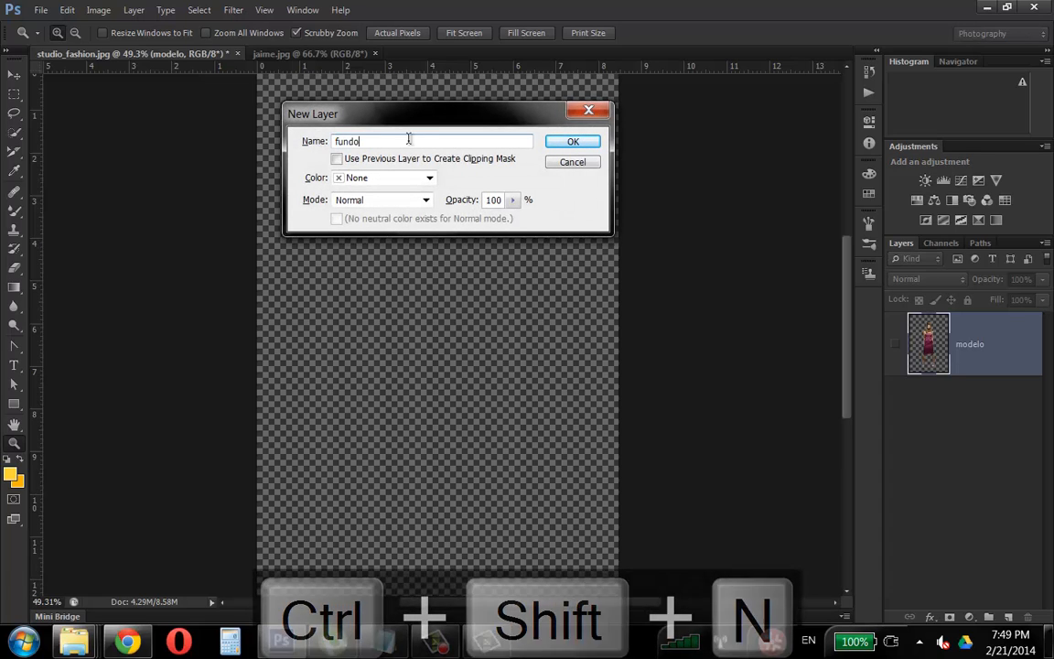
pyautogui.press('Return')
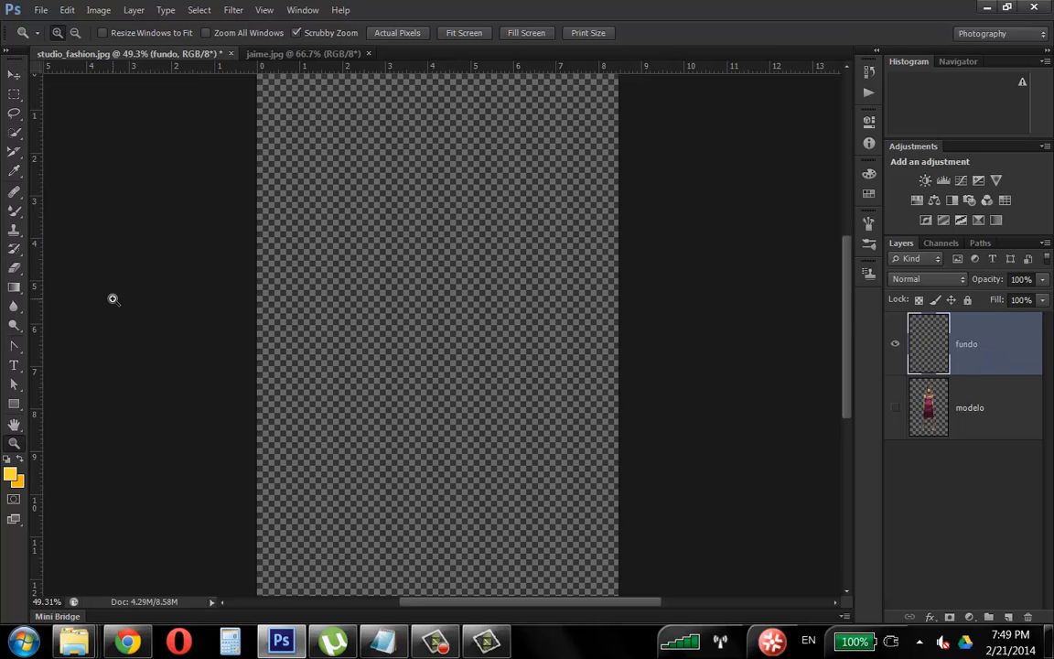
# - Activate the Gradient tool with the toolbox enlarged in Windows Magnifier, and restore the magnification to 100%
pyautogui.click(24, 638)
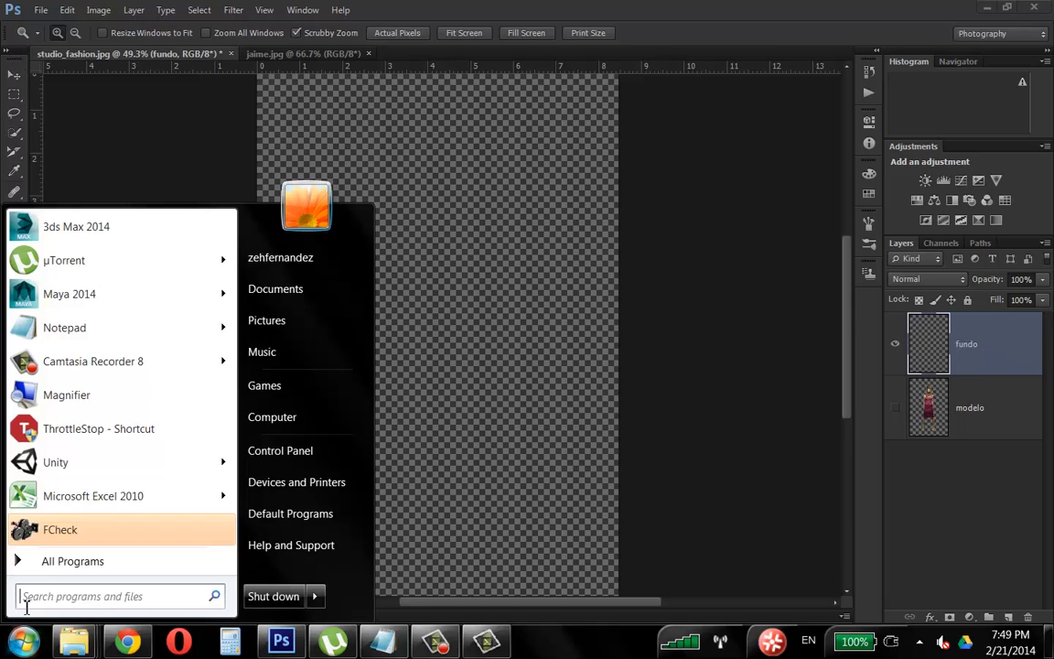
pyautogui.click(55, 395)
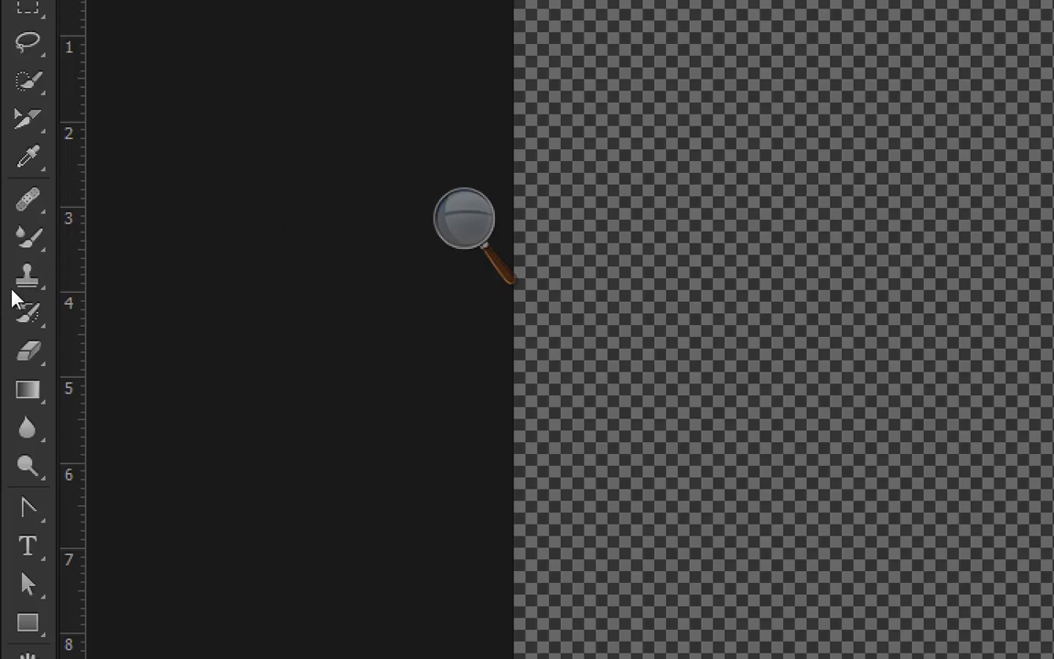
pyautogui.press('g')
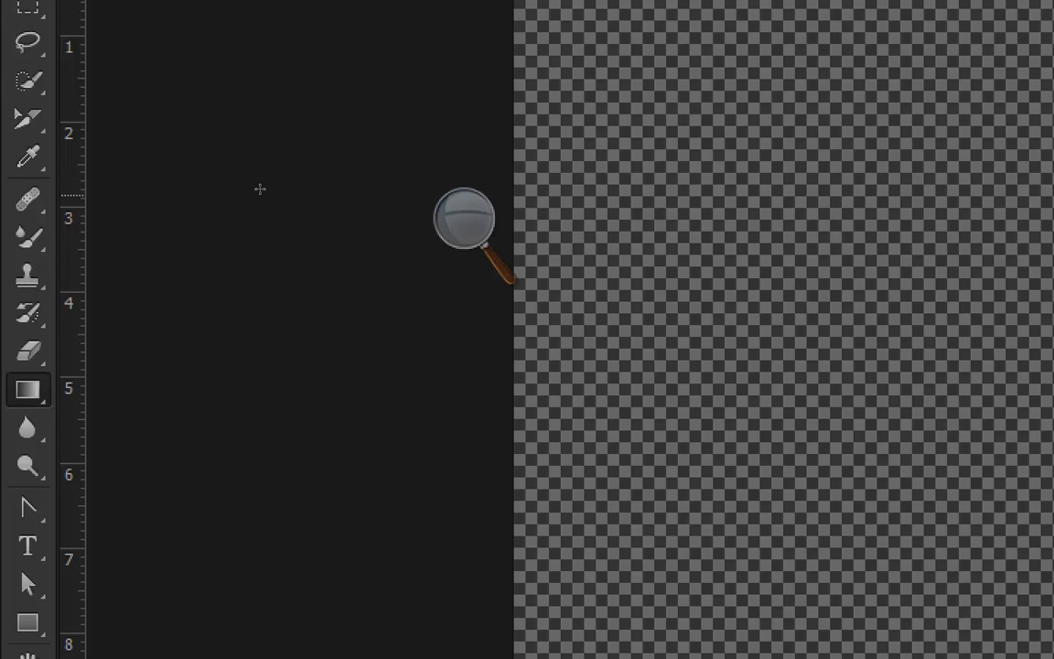
pyautogui.click(238, 215)
pyautogui.click(462, 254)
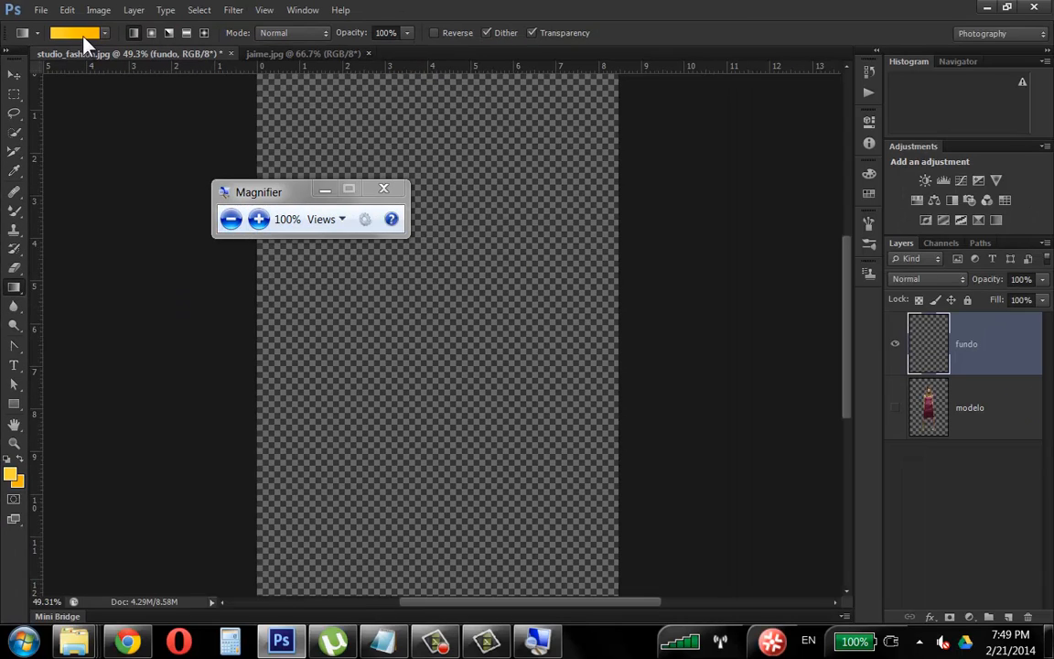
# - Open the current gradient for editing and change its starting colour stop to a neutral gray
pyautogui.click(62, 30)
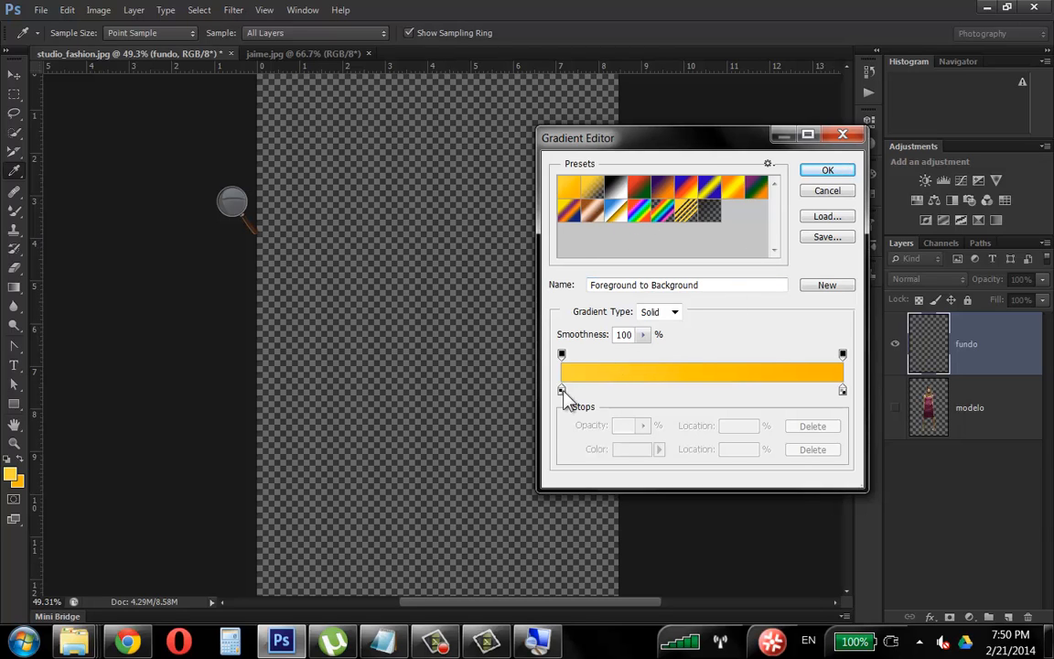
pyautogui.click(562, 356)
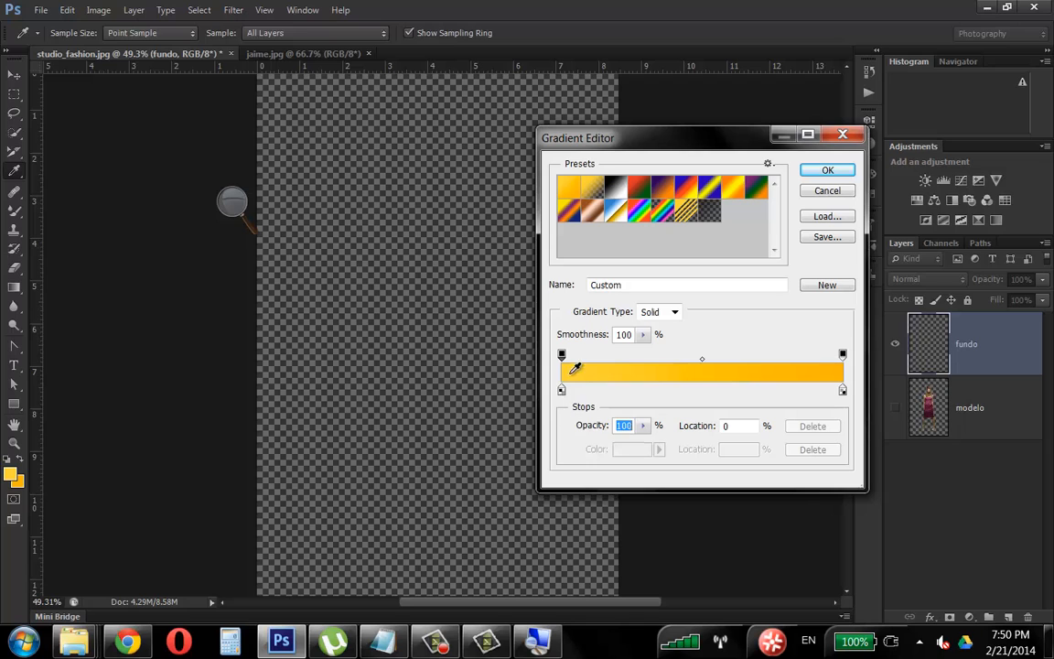
pyautogui.click(563, 393)
pyautogui.click(632, 449)
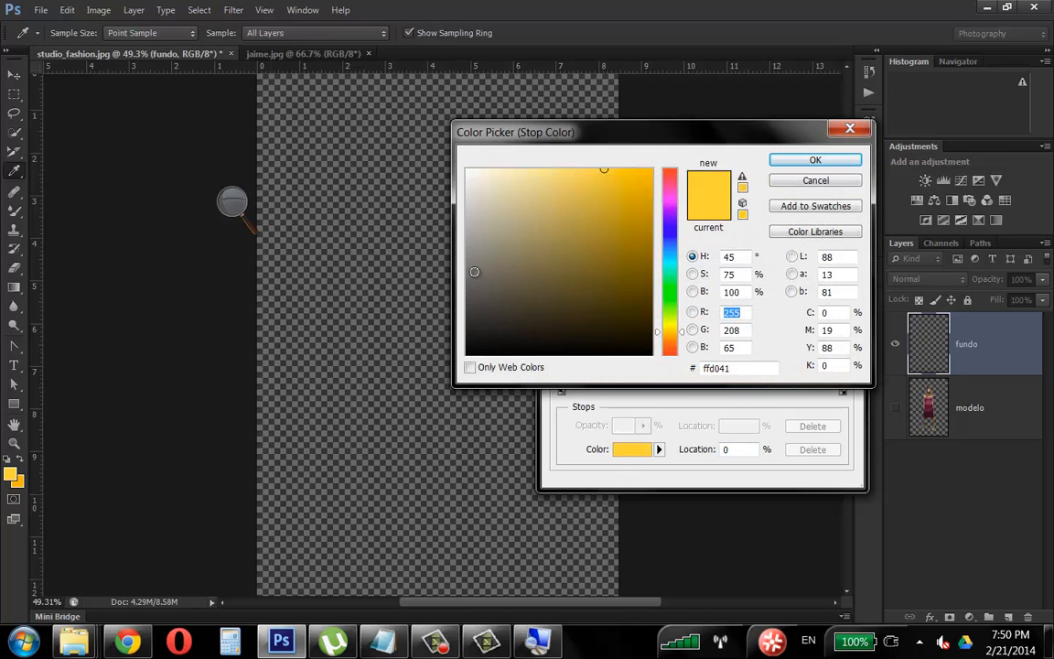
pyautogui.click(441, 231)
pyautogui.click(810, 165)
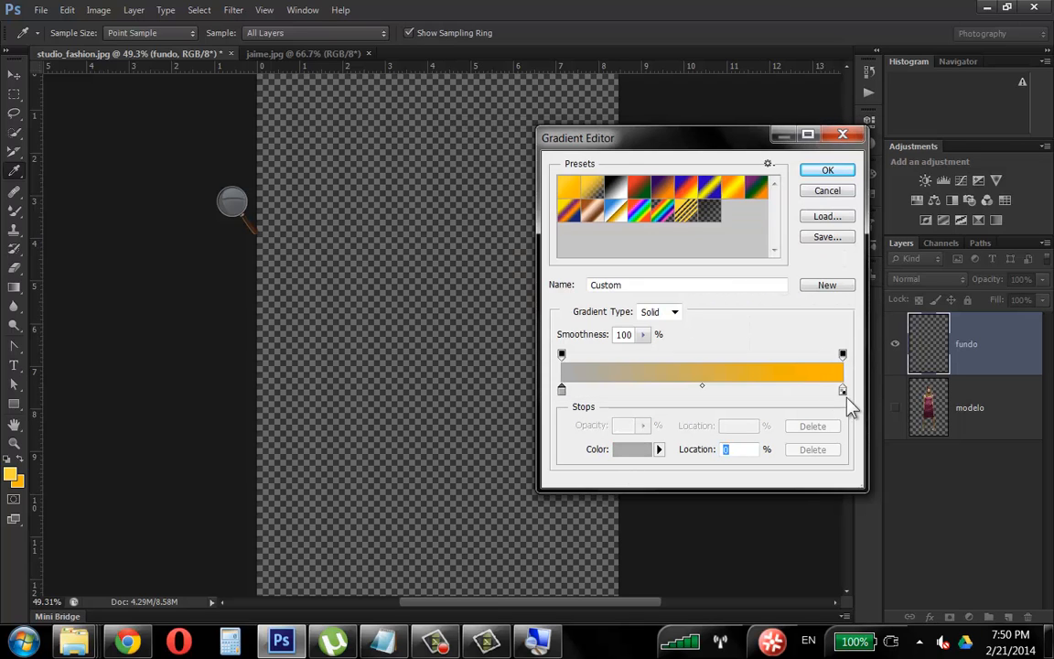
# - Set the gradient's ending colour stop to light gray #d5d5d5
pyautogui.click(843, 392)
pyautogui.click(631, 449)
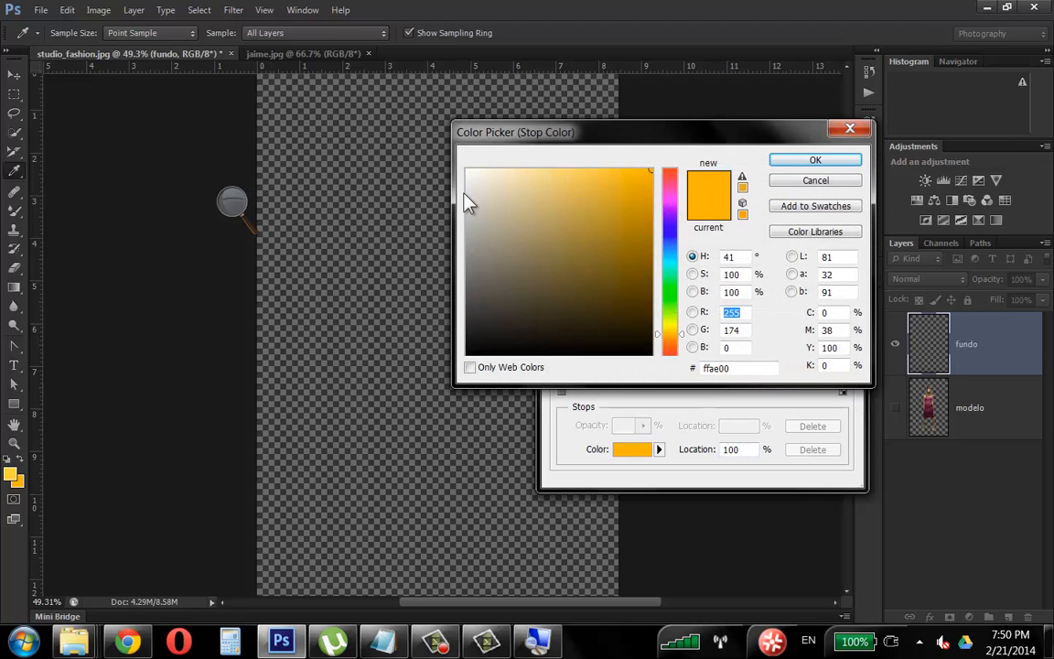
pyautogui.click(466, 200)
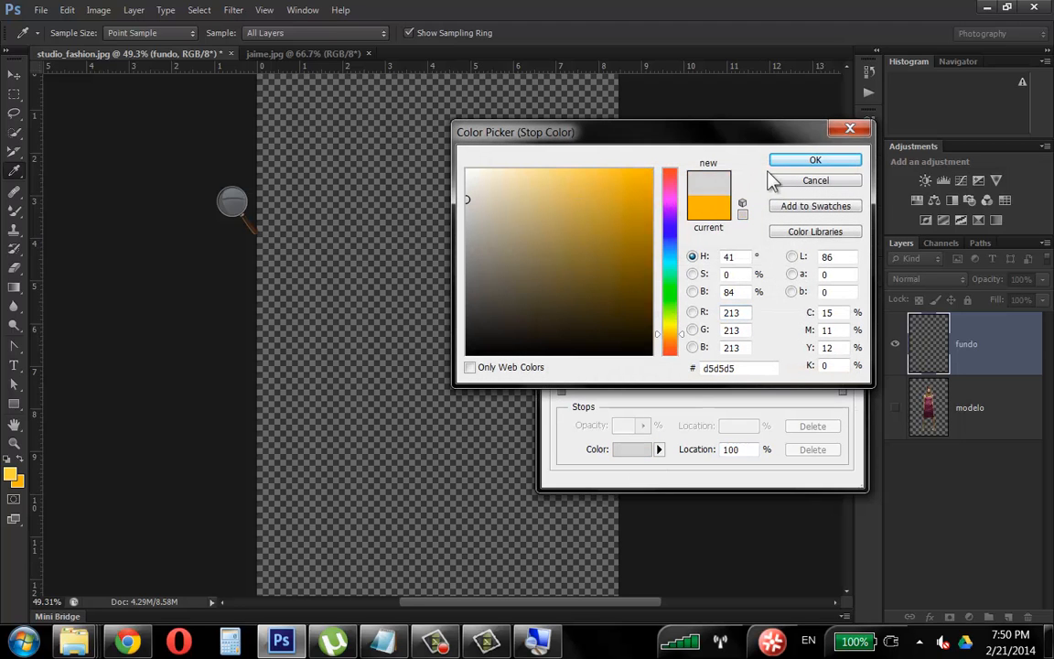
pyautogui.click(815, 161)
# - Set the gradient's starting colour stop to gray #989898 and fill the fundo layer with the gradient from top to bottom
pyautogui.click(561, 391)
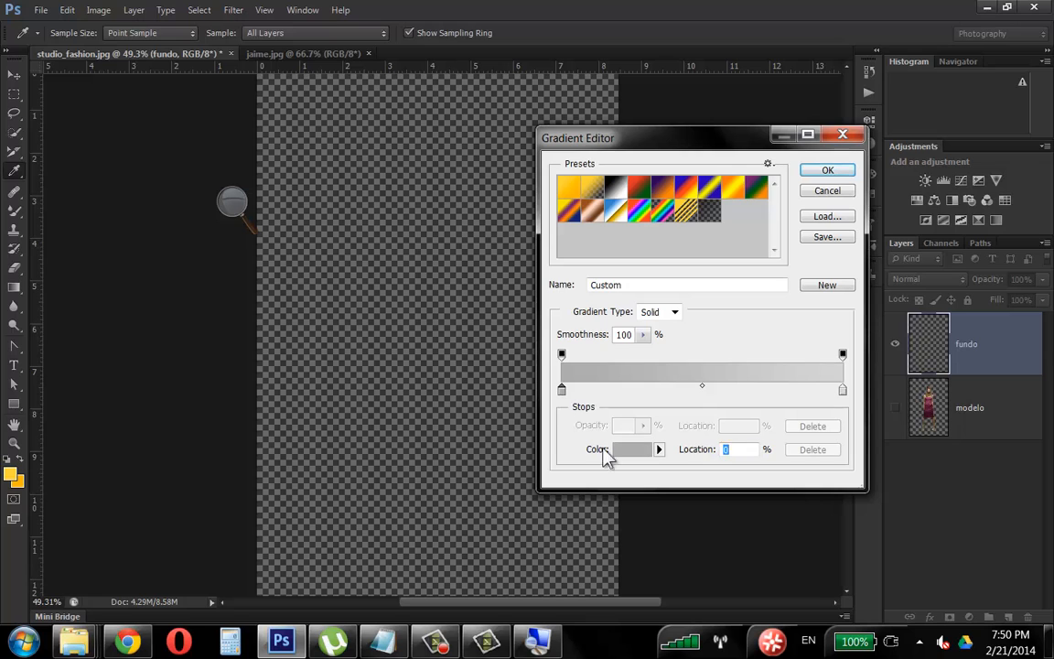
pyautogui.click(629, 453)
pyautogui.click(466, 242)
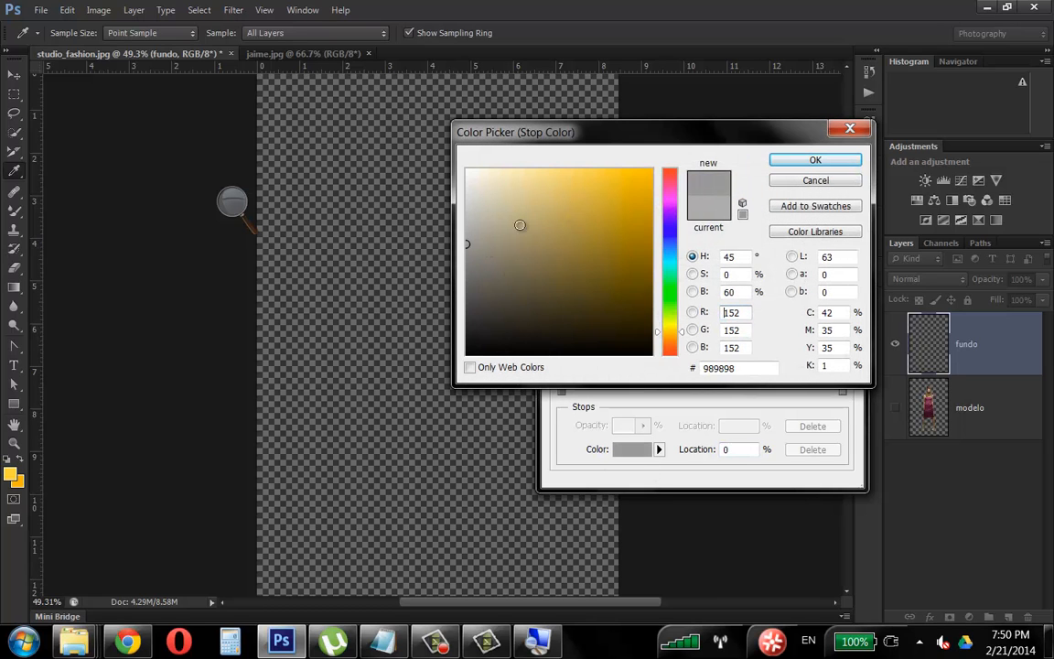
pyautogui.click(785, 162)
pyautogui.click(818, 173)
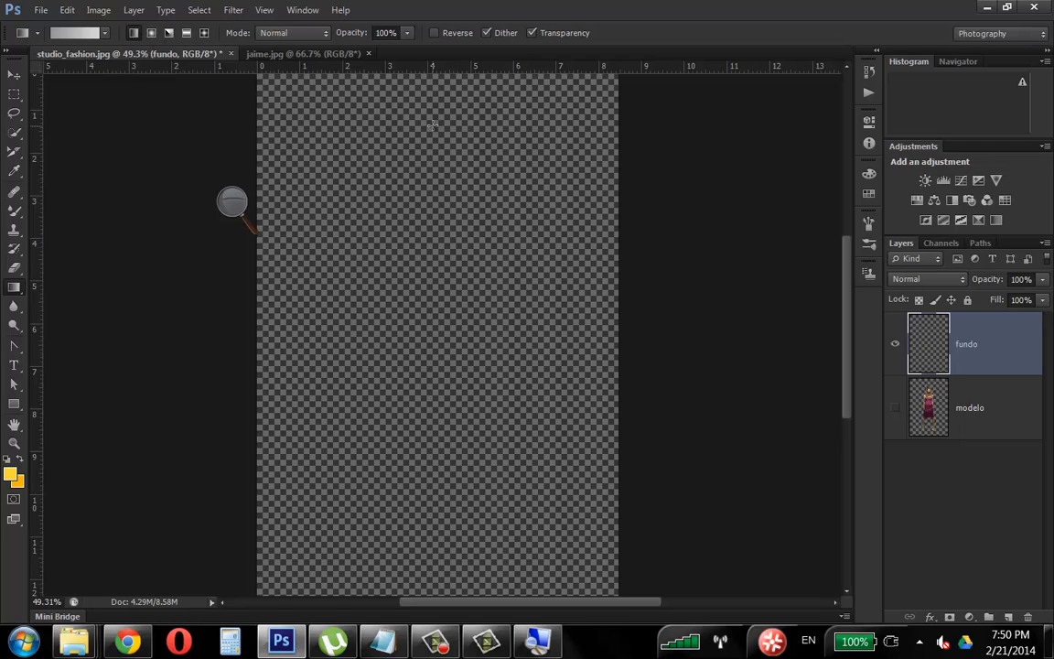
pyautogui.moveTo(413, 92); pyautogui.dragTo(448, 577)
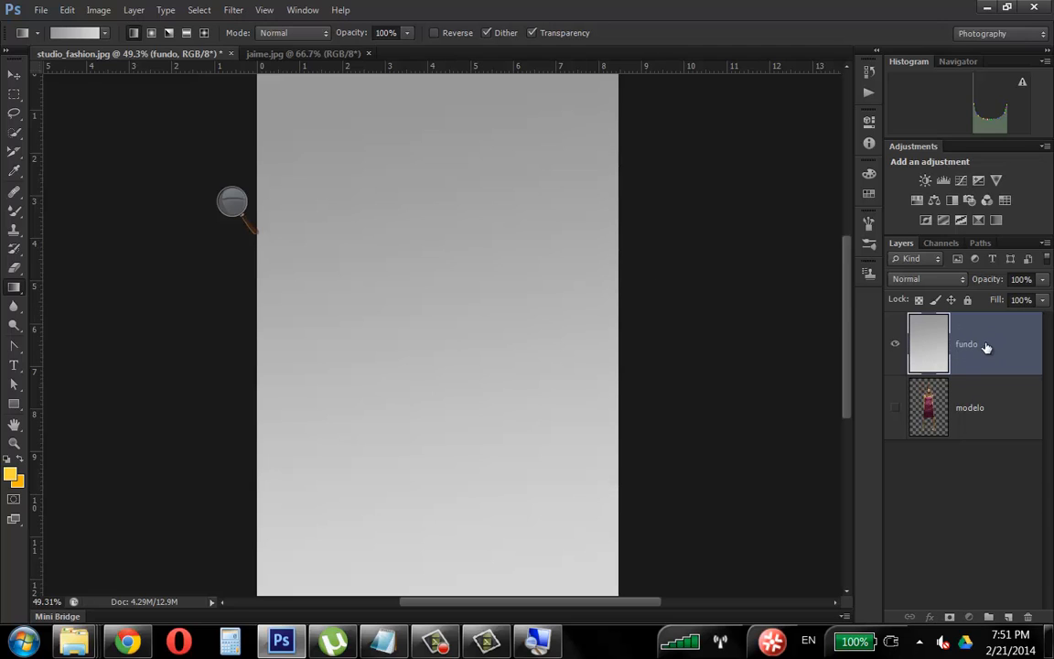
# - Make the modelo layer visible again and move the fundo layer beneath it
pyautogui.click(894, 408)
pyautogui.click(907, 417)
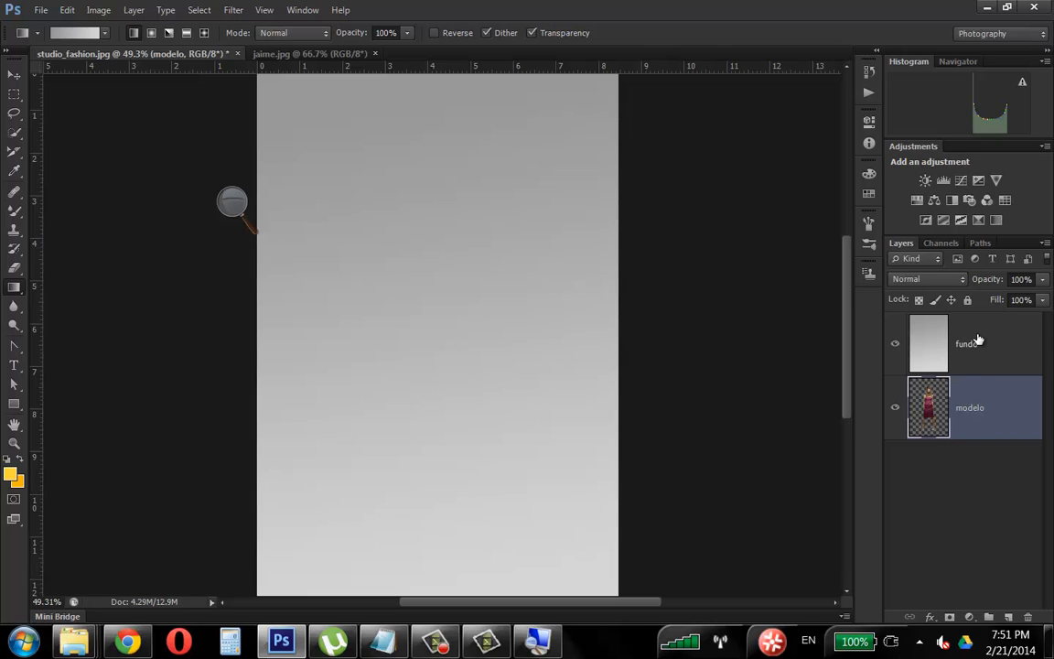
pyautogui.moveTo(977, 341); pyautogui.dragTo(1005, 442)
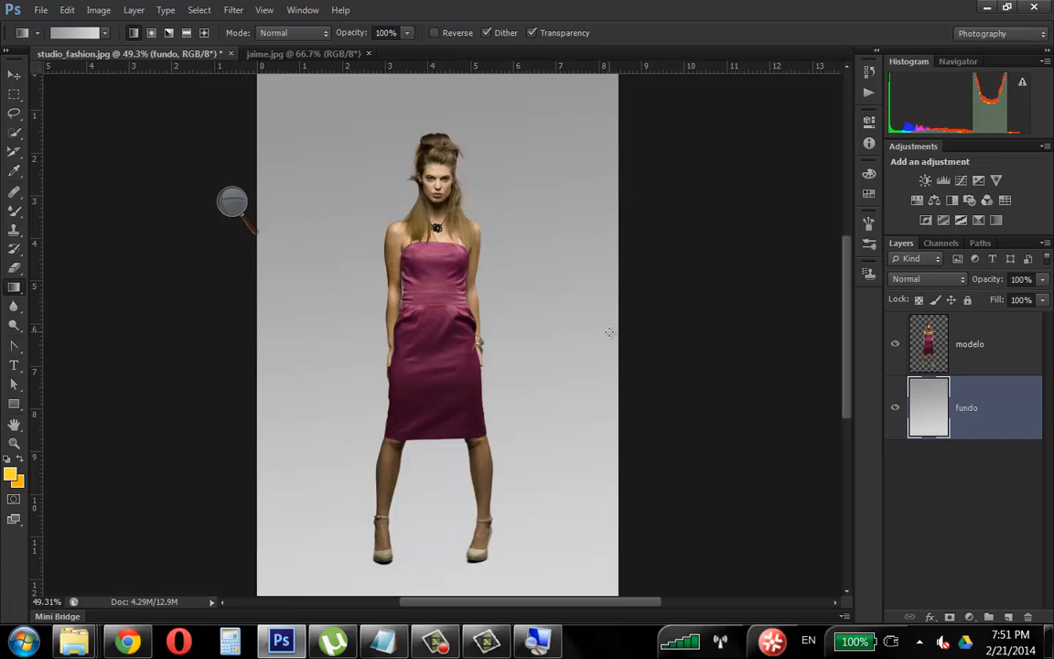
# - Hide and show the modelo and fundo layers in turn to examine each one separately
pyautogui.click(896, 345)
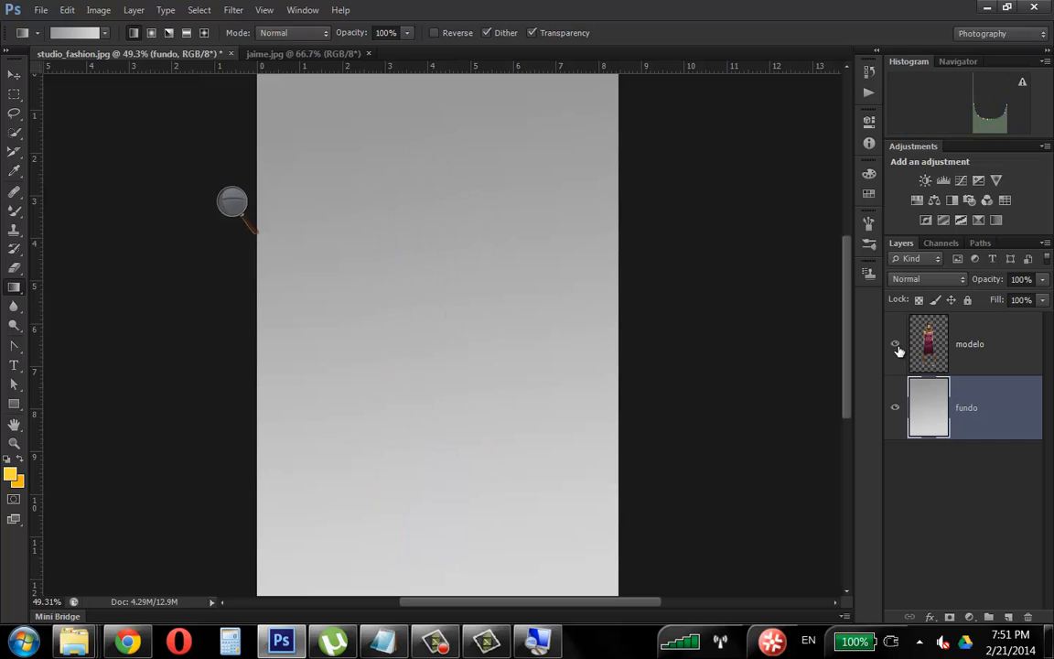
pyautogui.click(896, 345)
pyautogui.click(896, 410)
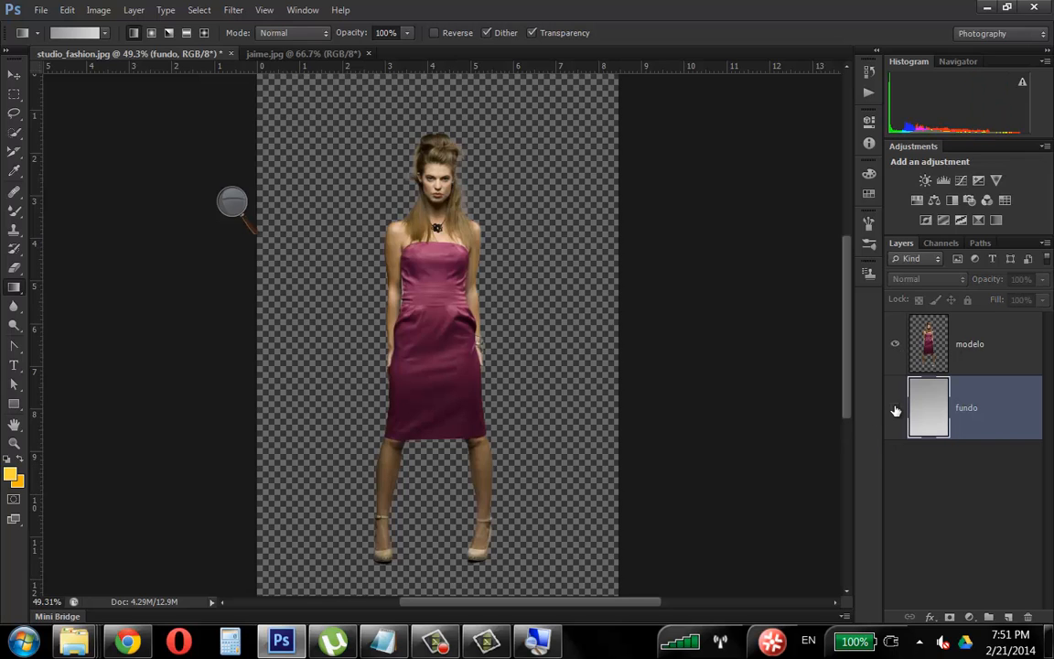
pyautogui.click(895, 410)
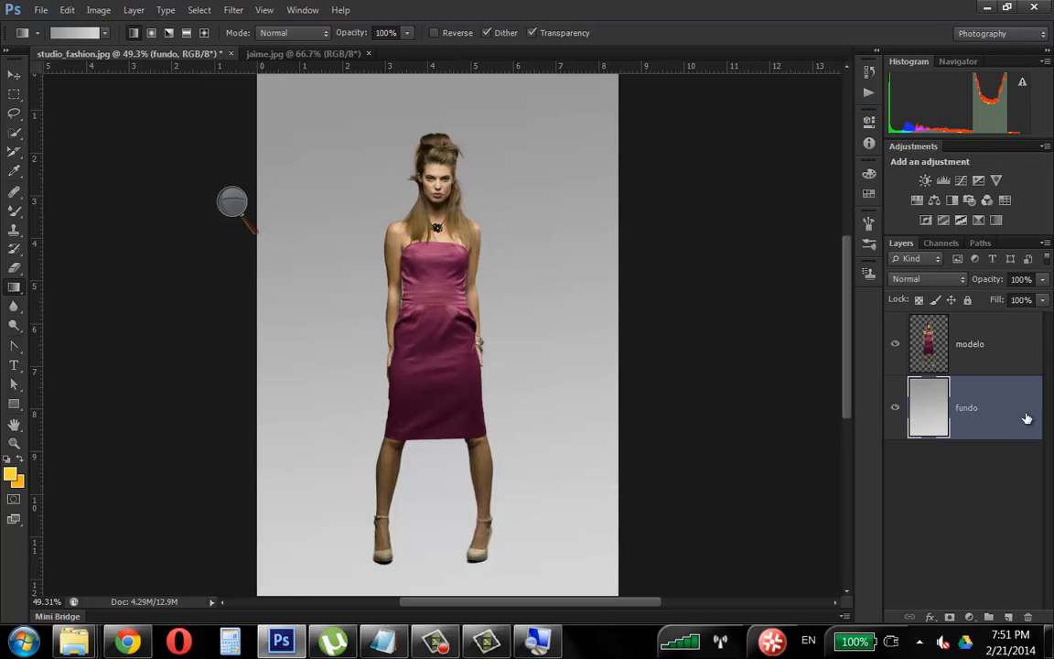
# - Move the fundo layer above modelo and back beneath it, and select the modelo layer
pyautogui.moveTo(1021, 424); pyautogui.dragTo(1006, 403)
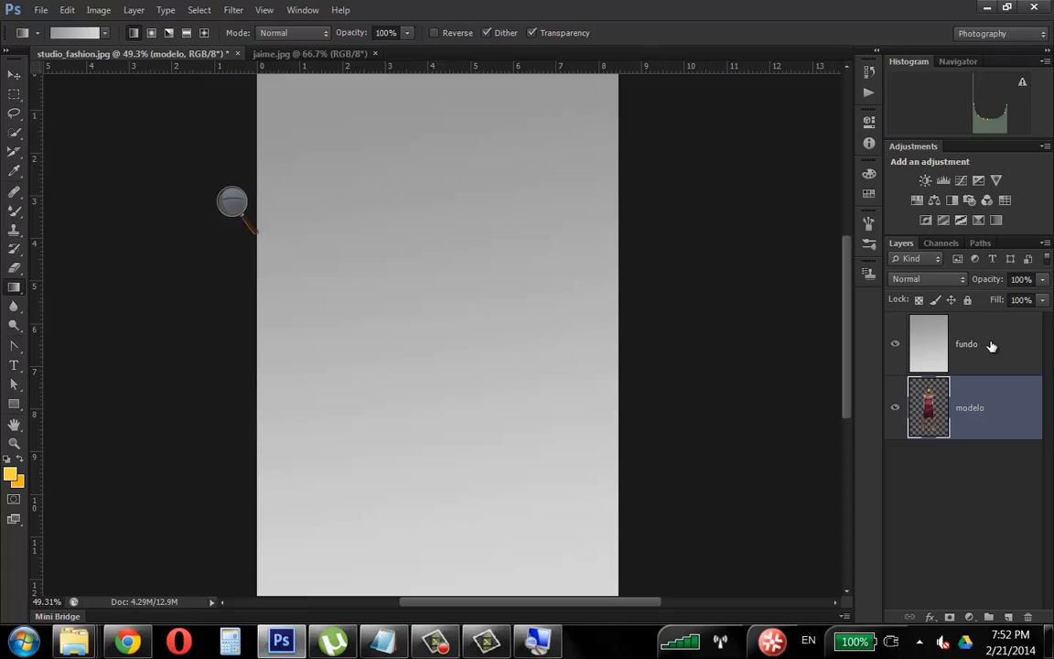
pyautogui.click(439, 642)
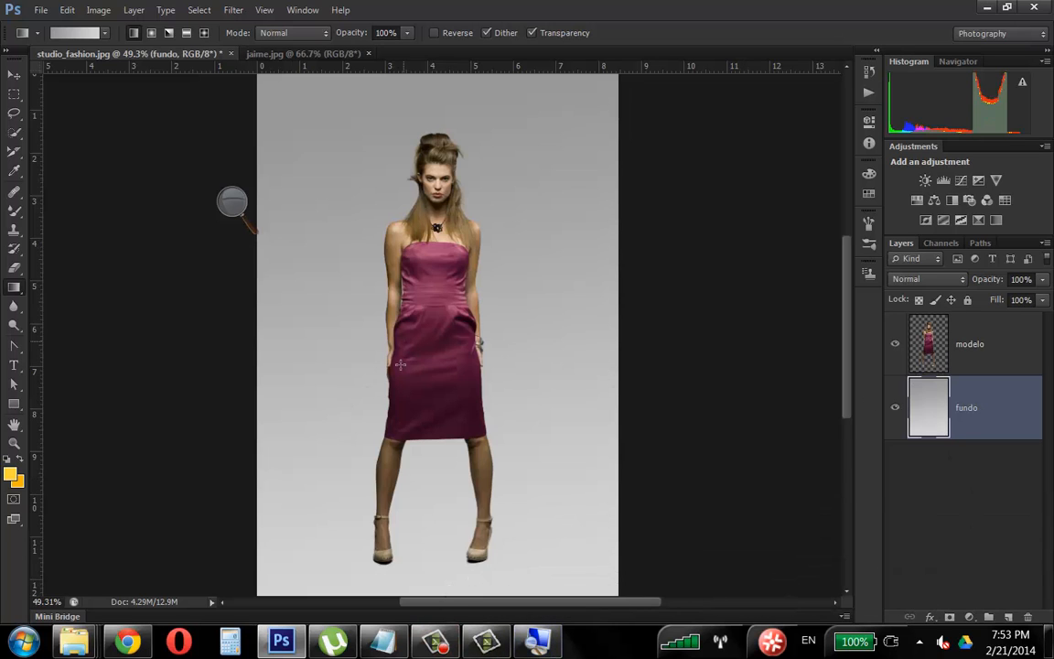
pyautogui.click(924, 344)
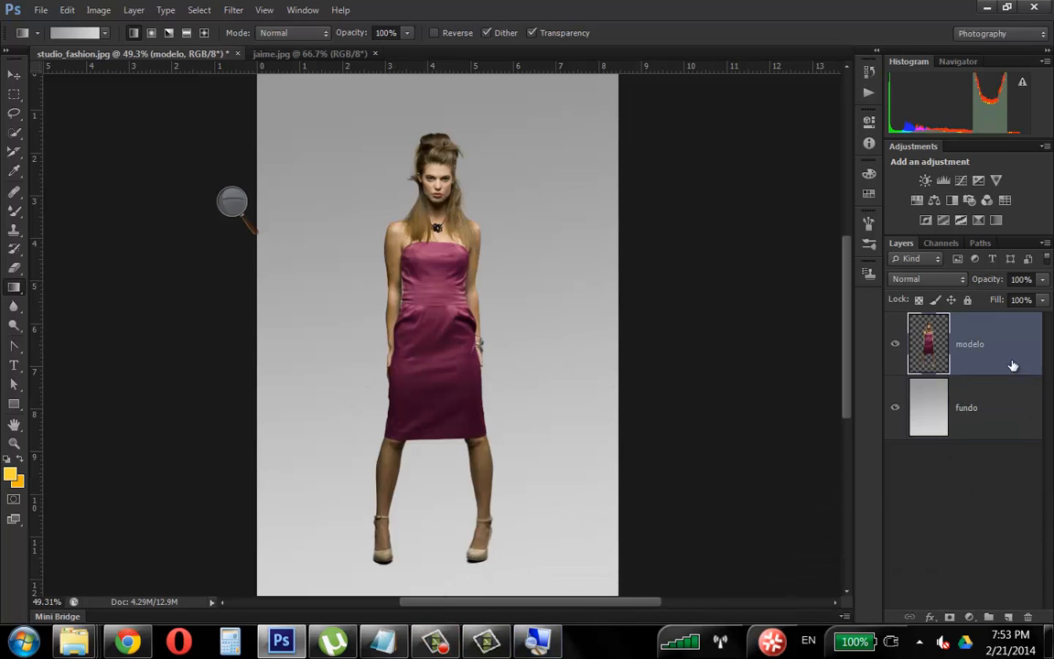
# - Create a new layer between modelo and fundo and name it sombra
pyautogui.click(1007, 618)
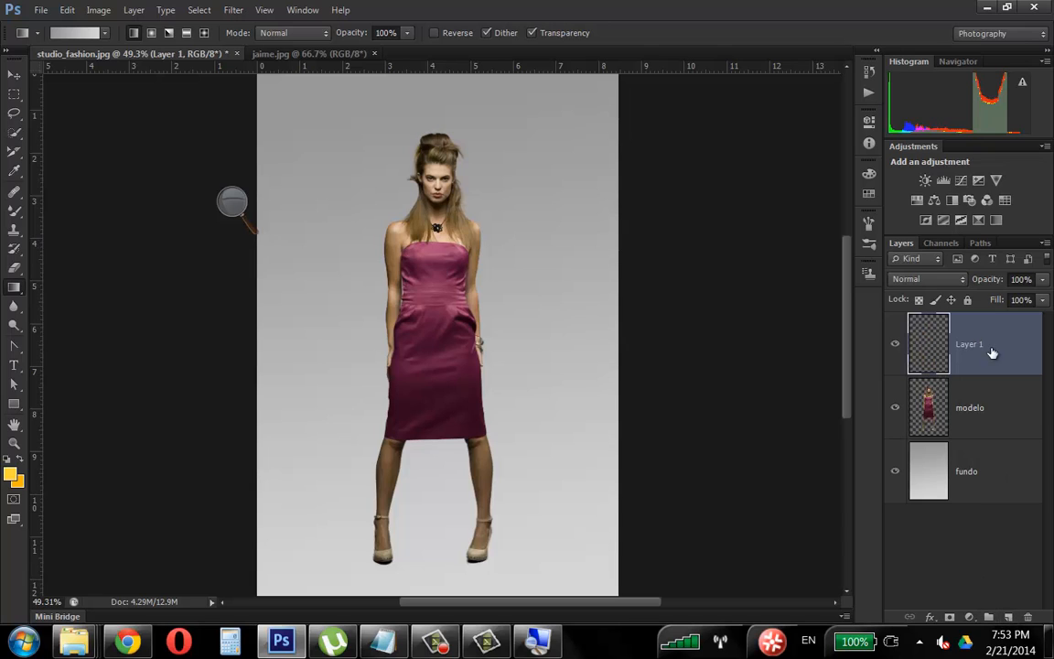
pyautogui.moveTo(990, 353); pyautogui.dragTo(952, 403)
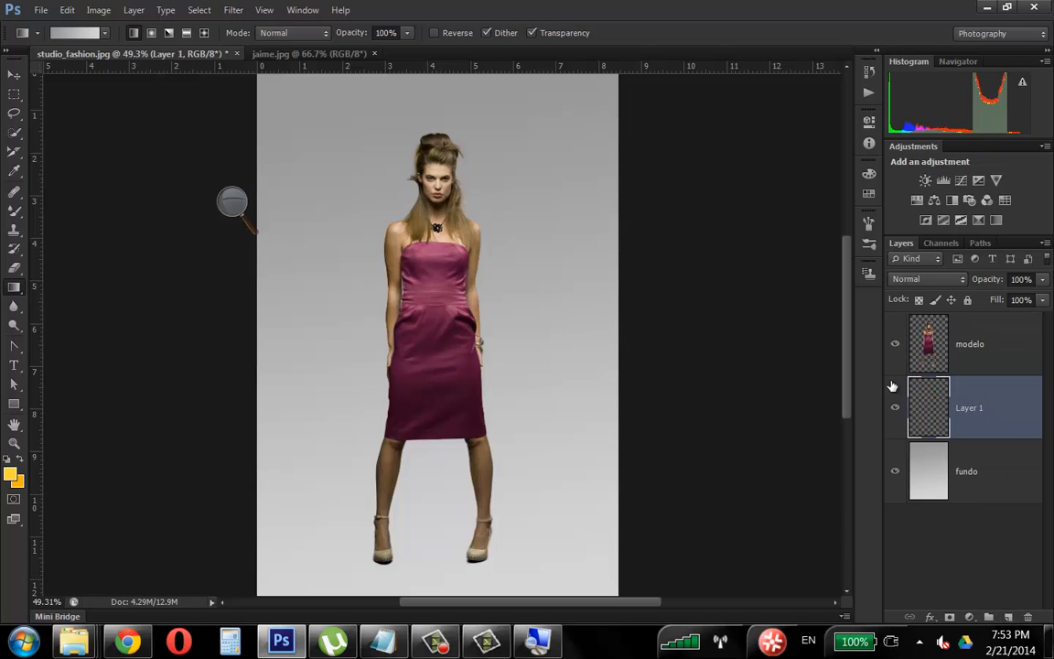
pyautogui.doubleClick(975, 411)
pyautogui.write('sombra')
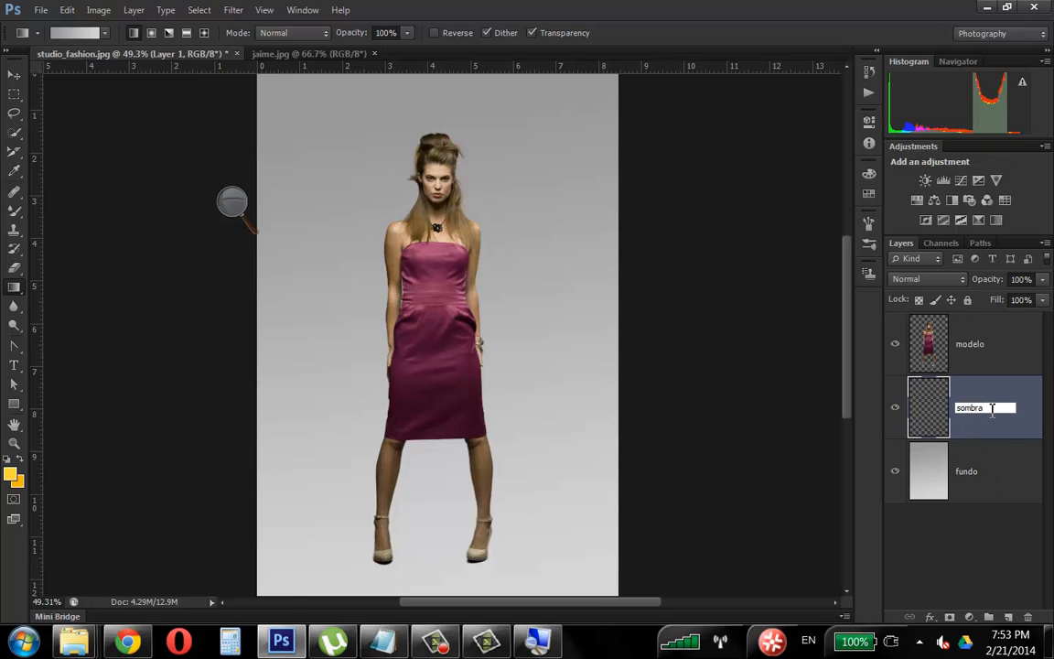
pyautogui.press('Return')
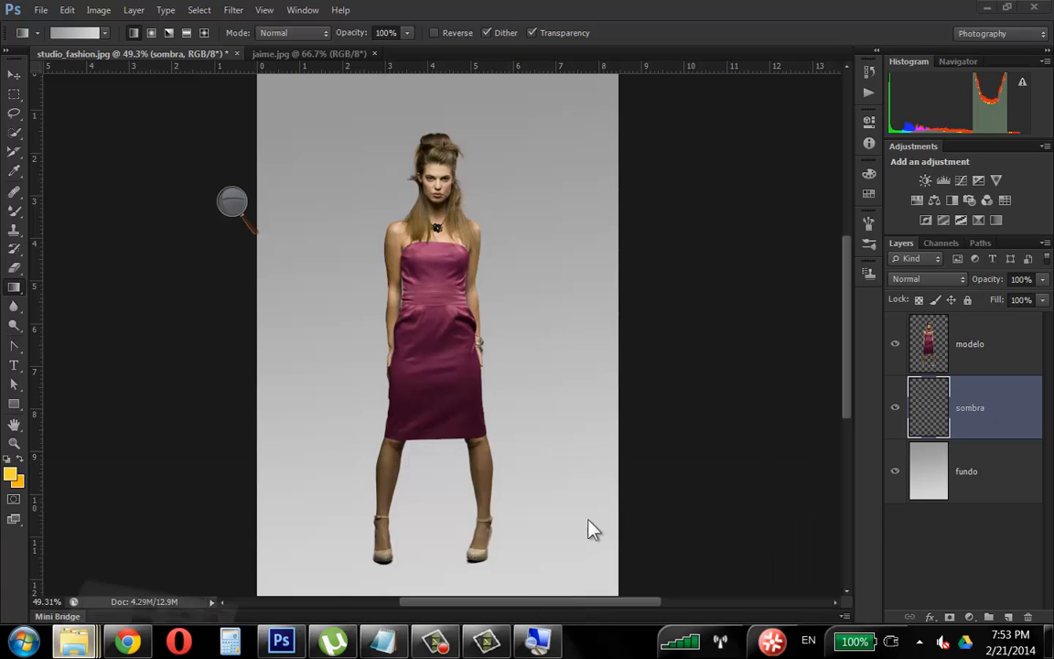
# - Switch to the Arquivos folder in Windows Explorer, copy studio_fashion.jpg, and minimize the folder window
pyautogui.hotkey('alt', 'Tab')
pyautogui.scroll(5, 810, 371)
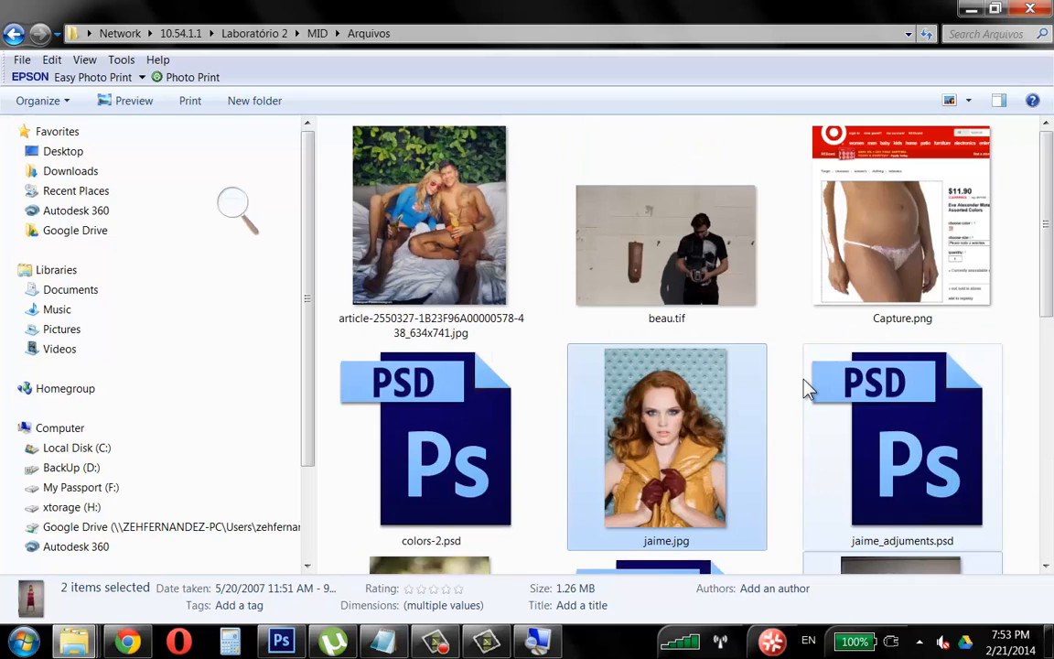
pyautogui.scroll(-2, 805, 387)
pyautogui.click(965, 416)
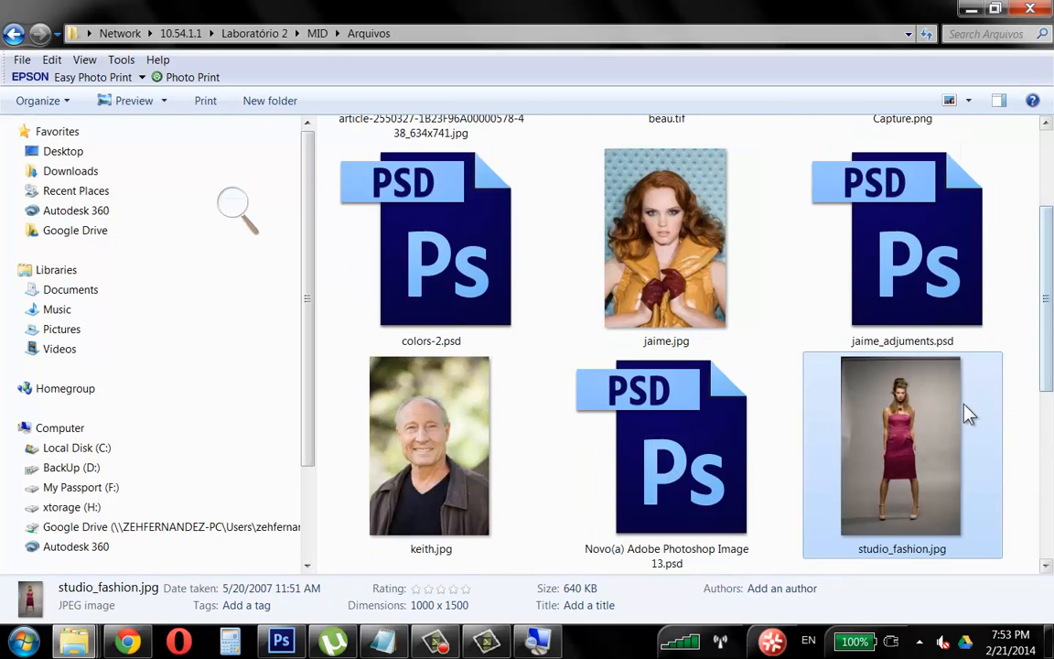
pyautogui.rightClick(931, 425)
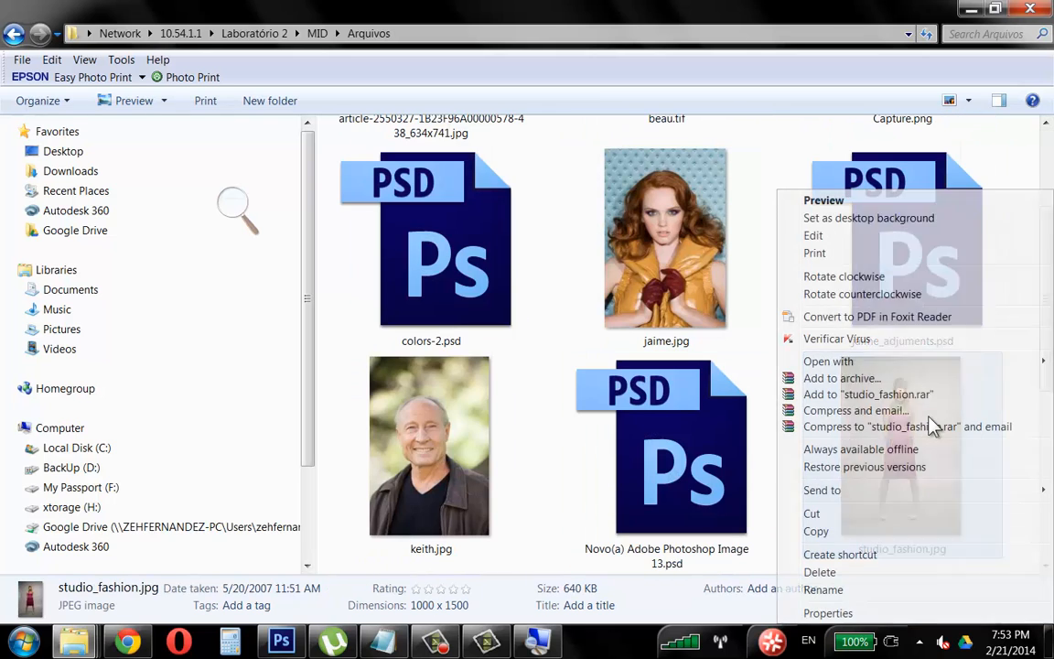
pyautogui.click(816, 531)
pyautogui.click(971, 9)
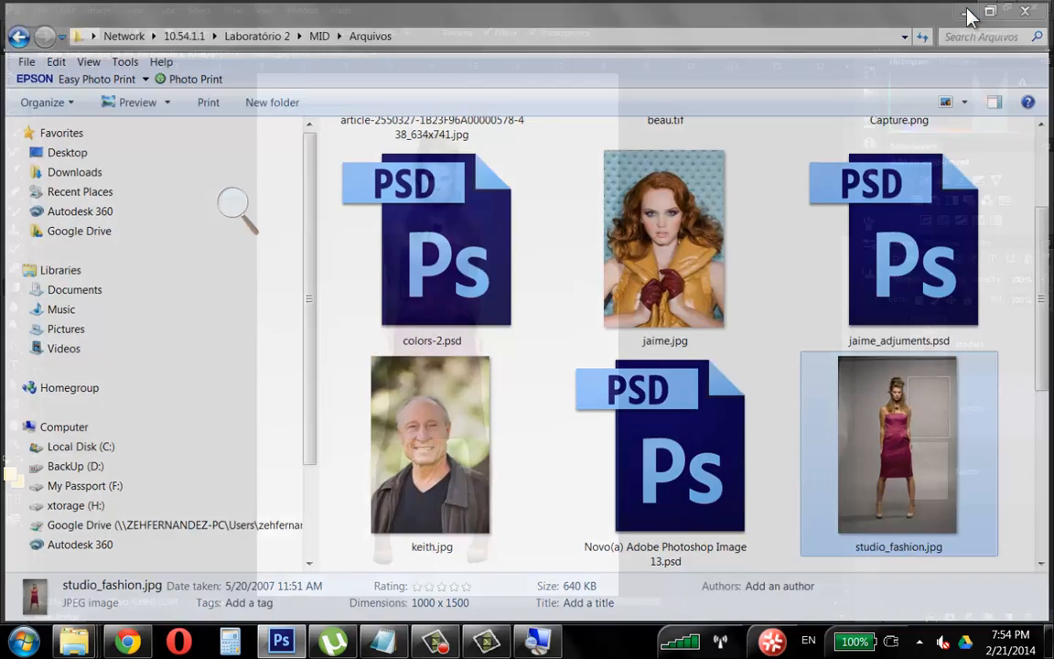
# - Paste studio_fashion.jpg onto the desktop and open that copy in Photoshop as a separate document
pyautogui.click(1049, 635)
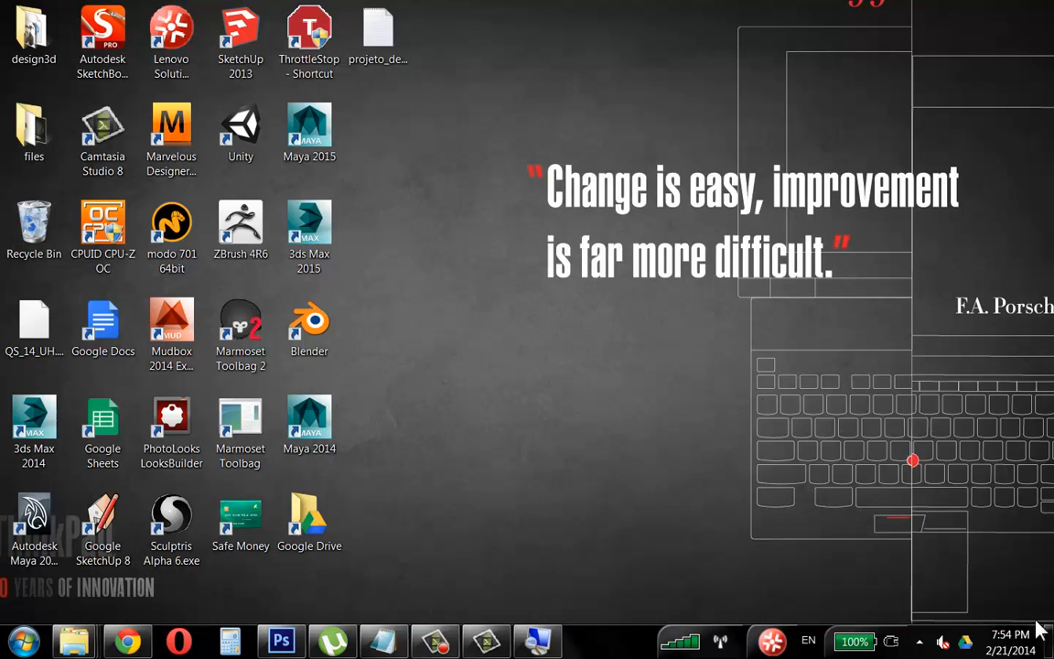
pyautogui.rightClick(725, 312)
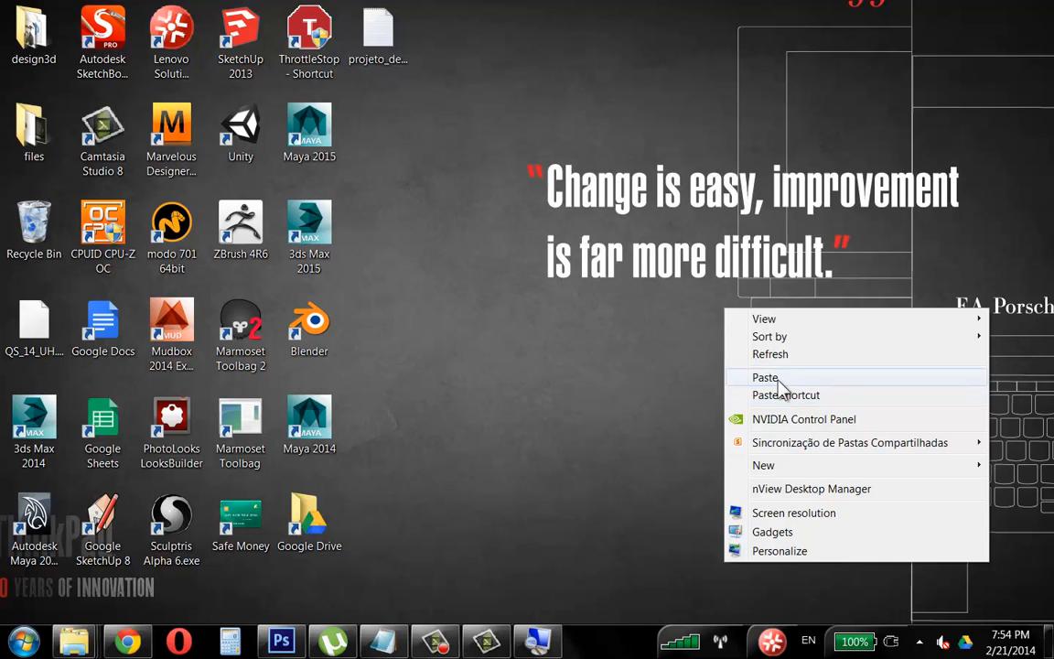
pyautogui.click(765, 376)
pyautogui.moveTo(723, 338); pyautogui.dragTo(683, 56)
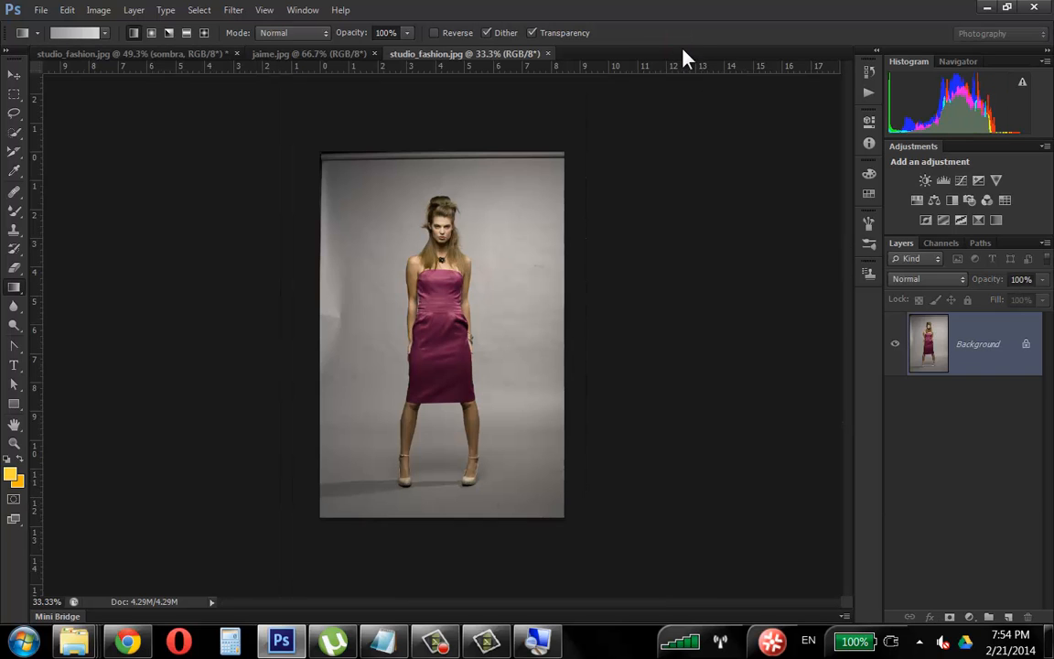
# - Examine the shadow around the model's feet and the lighting on her body in the original studio photo
pyautogui.click(14, 443)
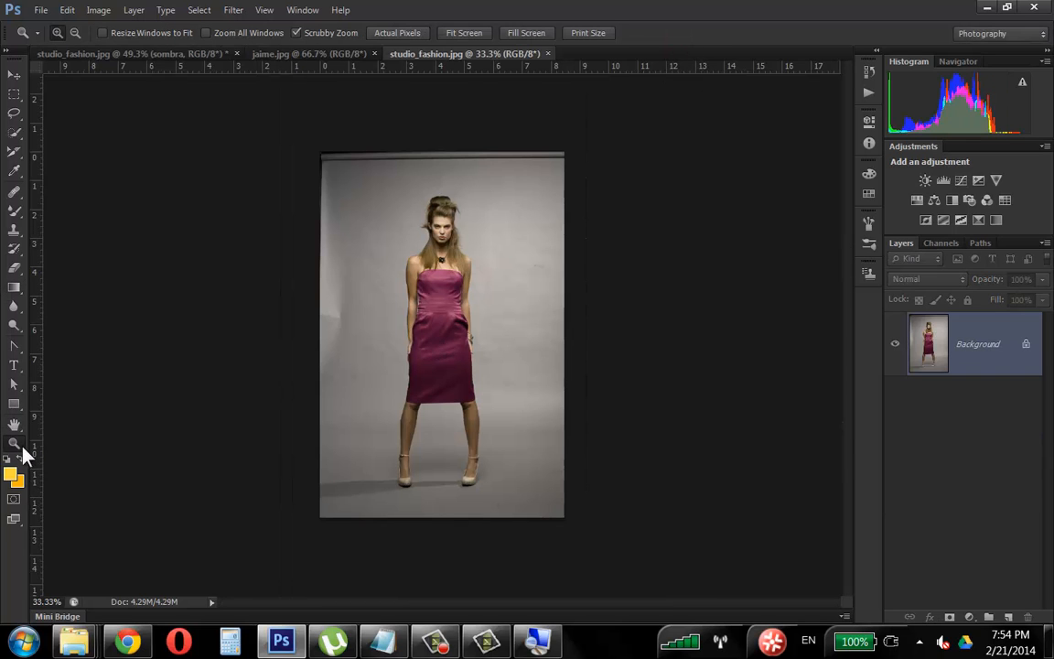
pyautogui.moveTo(403, 442); pyautogui.dragTo(449, 427)
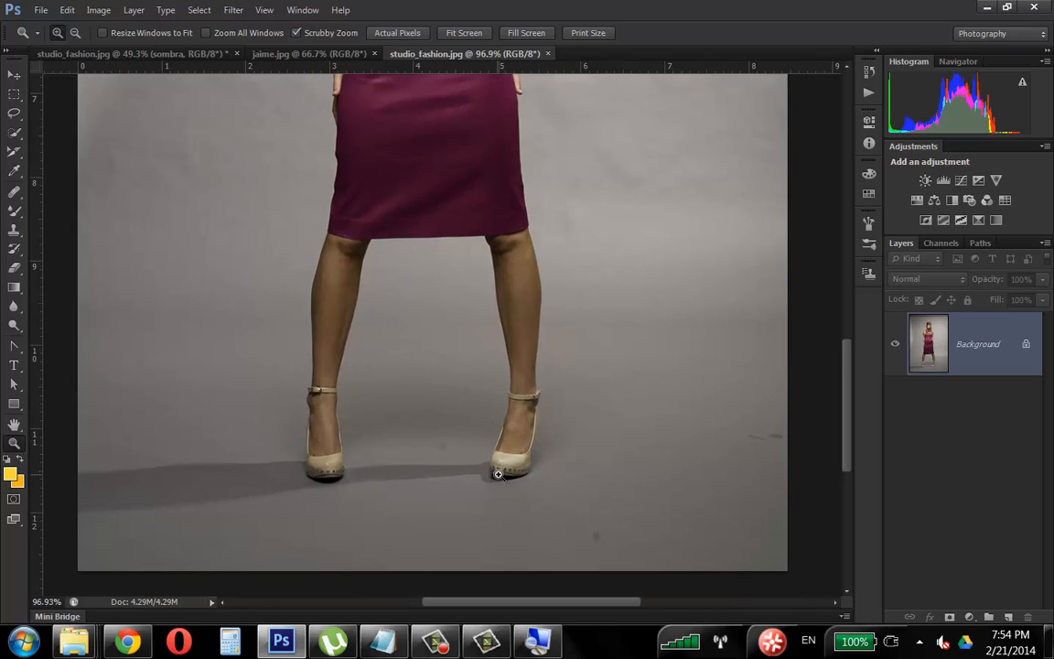
pyautogui.moveTo(503, 376); pyautogui.dragTo(472, 394)
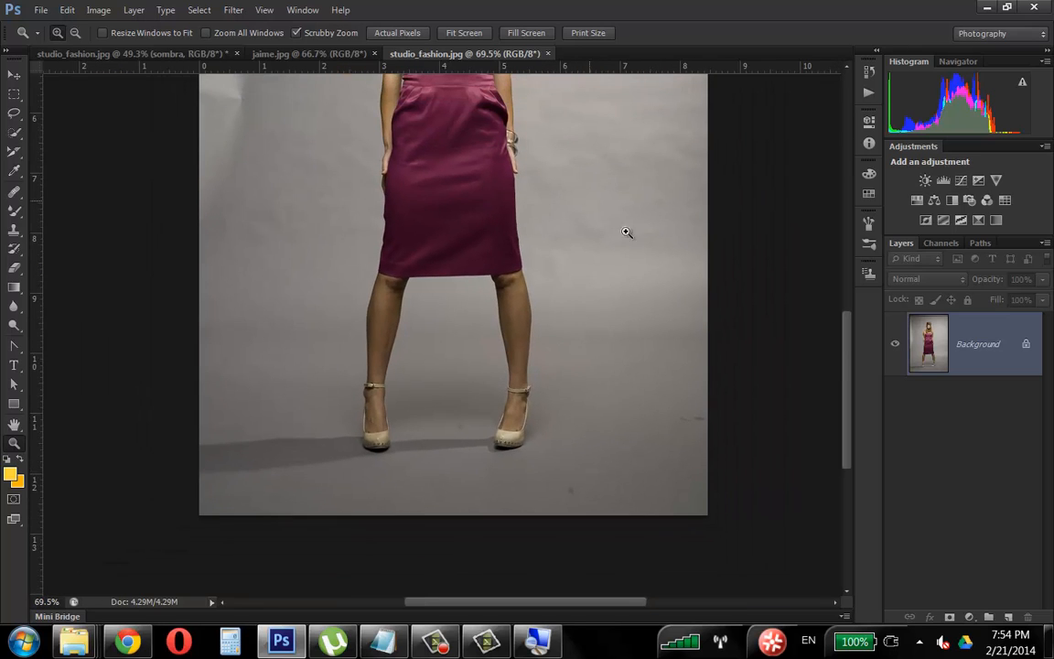
pyautogui.moveTo(849, 383); pyautogui.dragTo(861, 301)
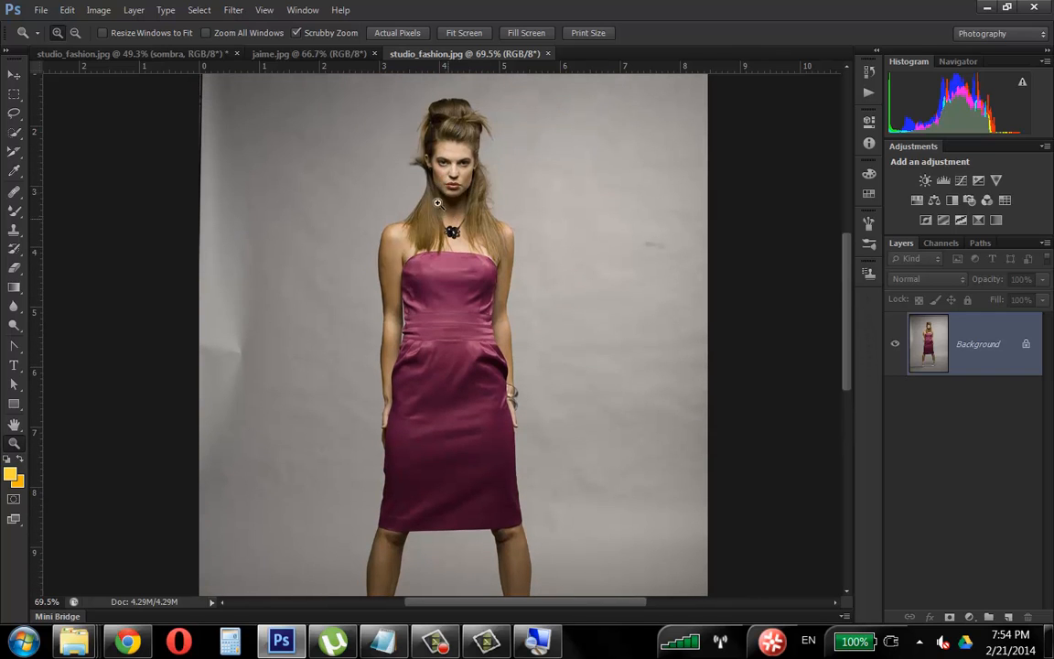
pyautogui.moveTo(849, 272); pyautogui.dragTo(849, 311)
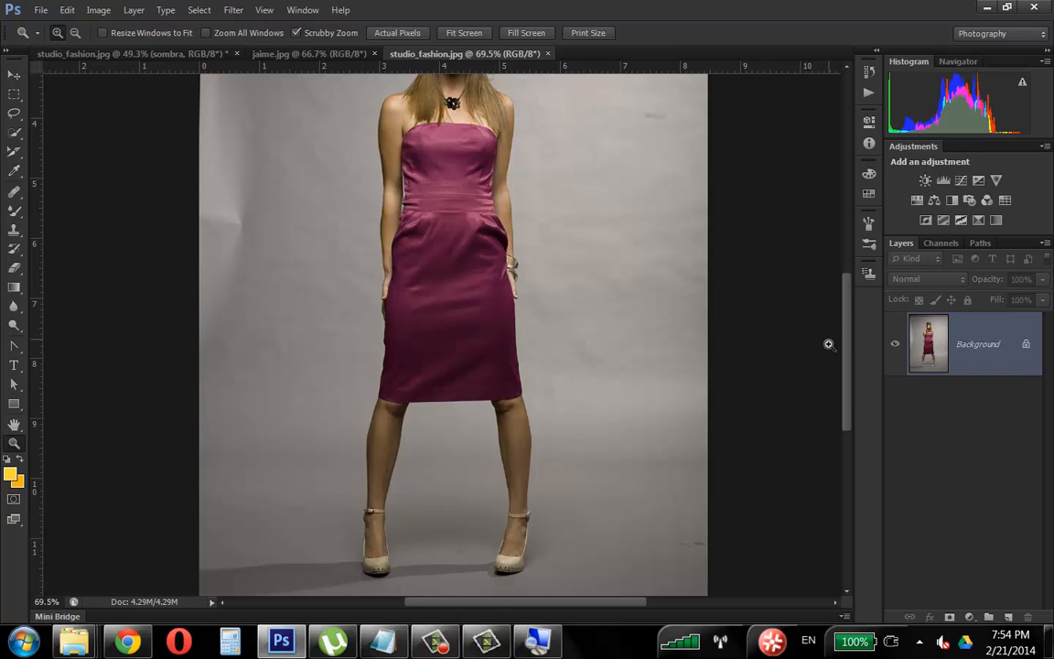
pyautogui.moveTo(846, 337)
pyautogui.mouseDown()
pyautogui.moveTo(846, 323)
pyautogui.moveTo(846, 354)
pyautogui.moveTo(845, 344)
pyautogui.mouseUp()
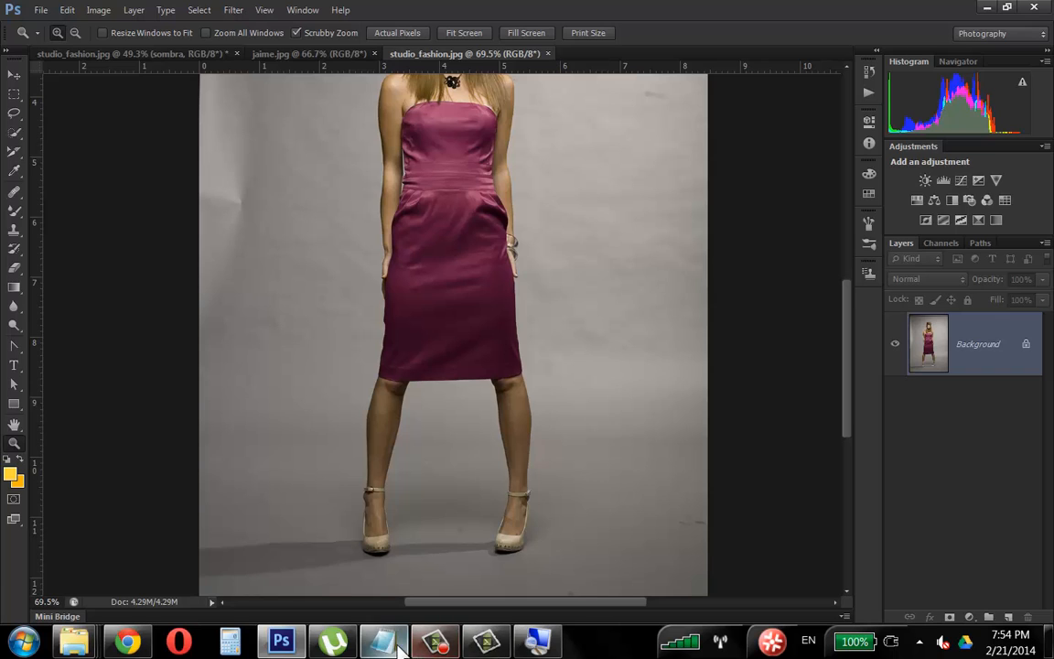
pyautogui.click(315, 54)
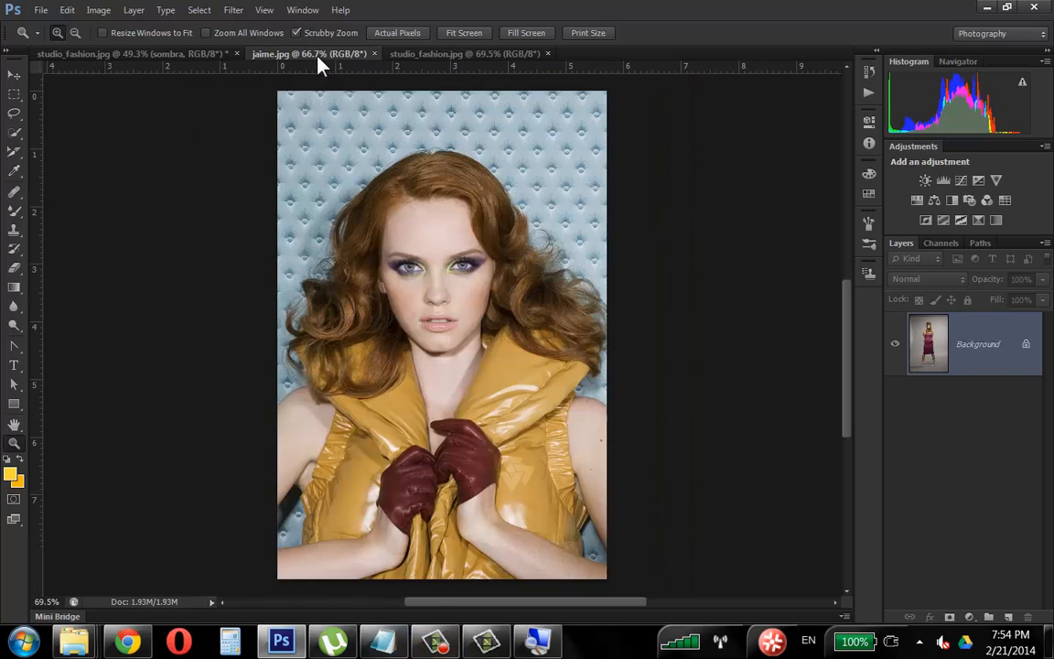
# - Return to the layered studio_fashion.jpg document and load its modelo channel as a new selection with the sombra layer active
pyautogui.click(165, 53)
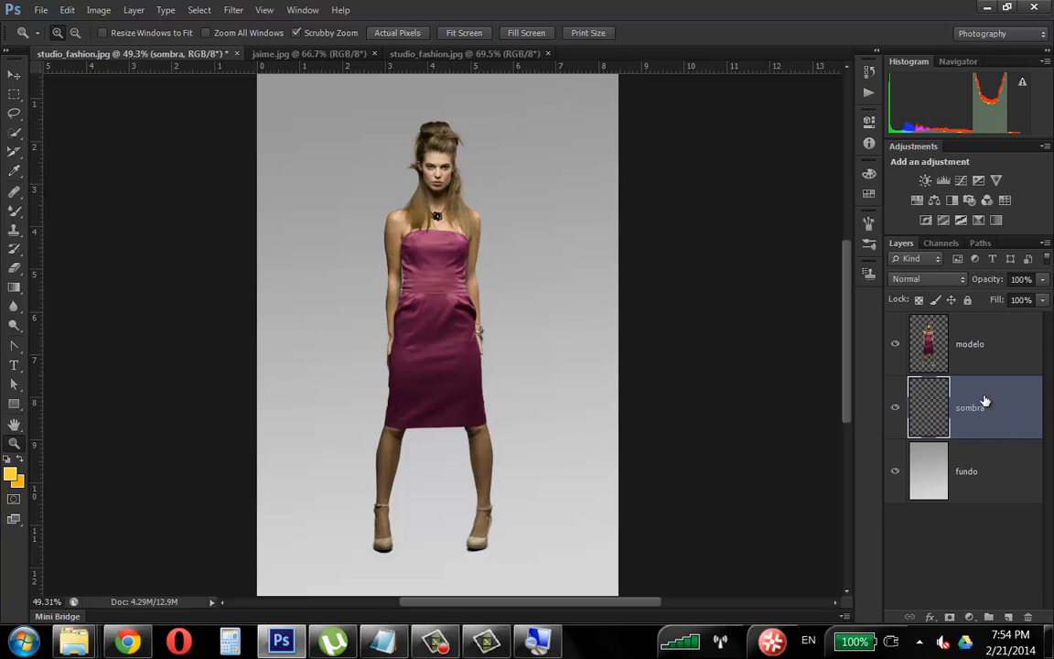
pyautogui.click(200, 11)
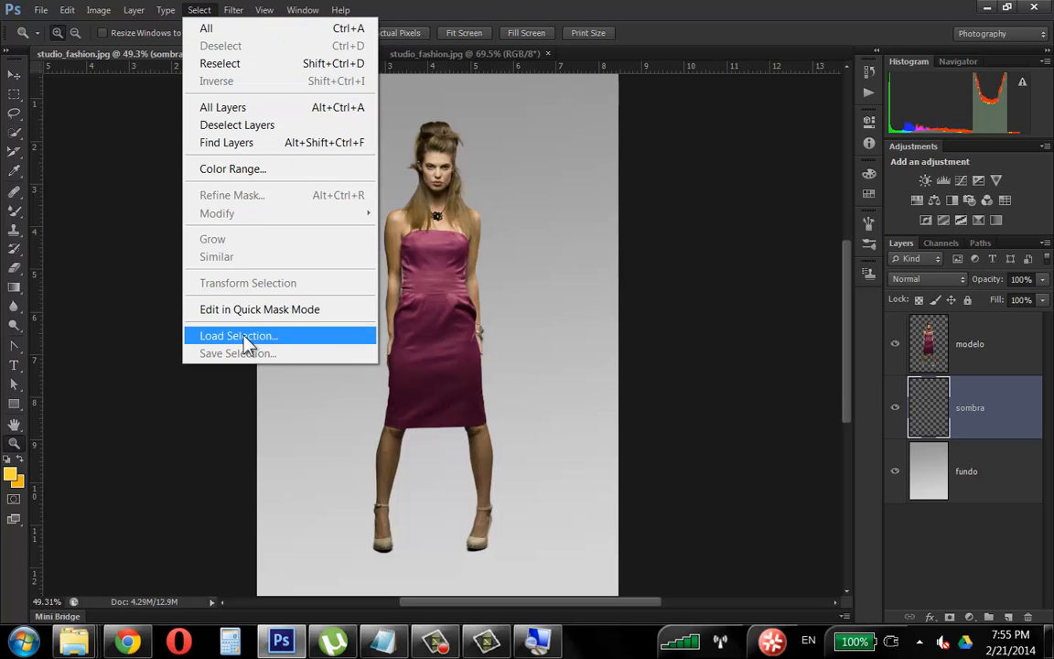
pyautogui.click(239, 337)
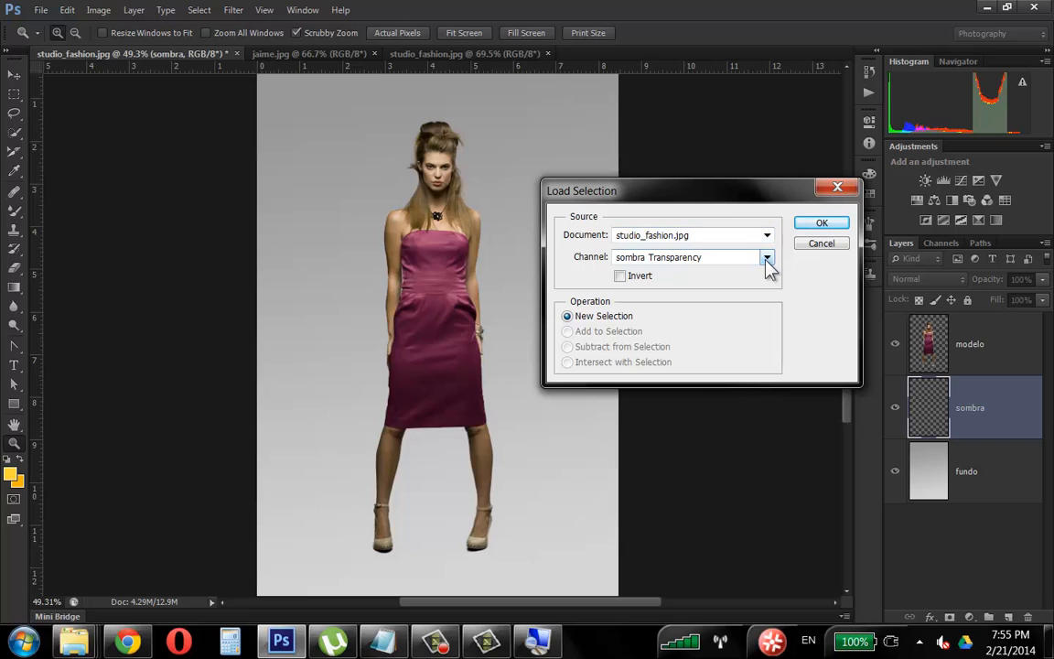
pyautogui.click(767, 235)
pyautogui.click(767, 235)
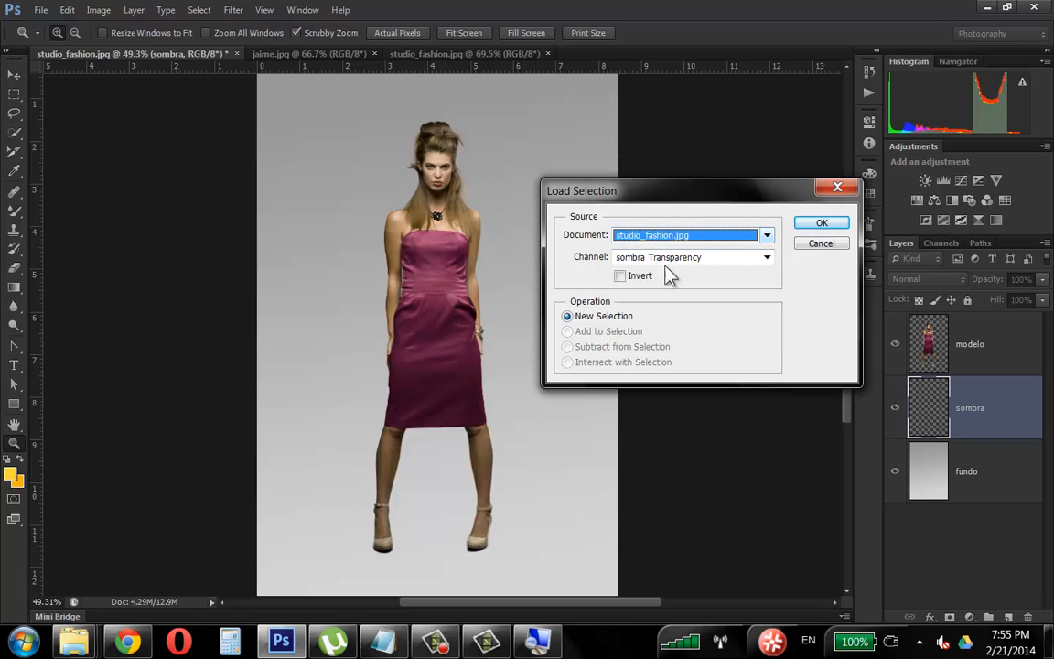
pyautogui.click(766, 259)
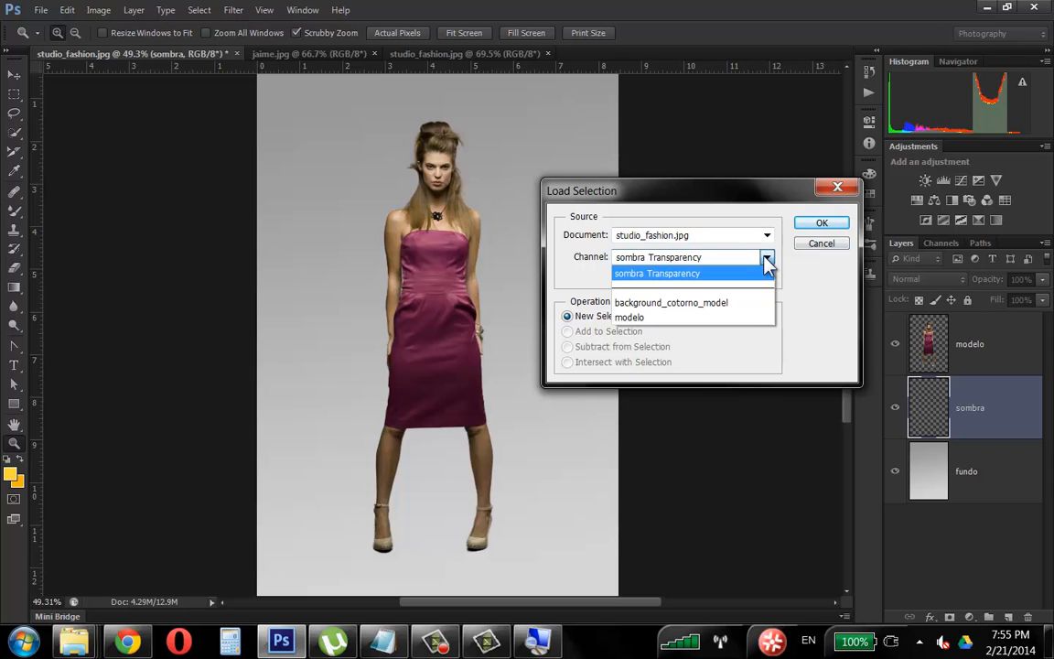
pyautogui.click(766, 261)
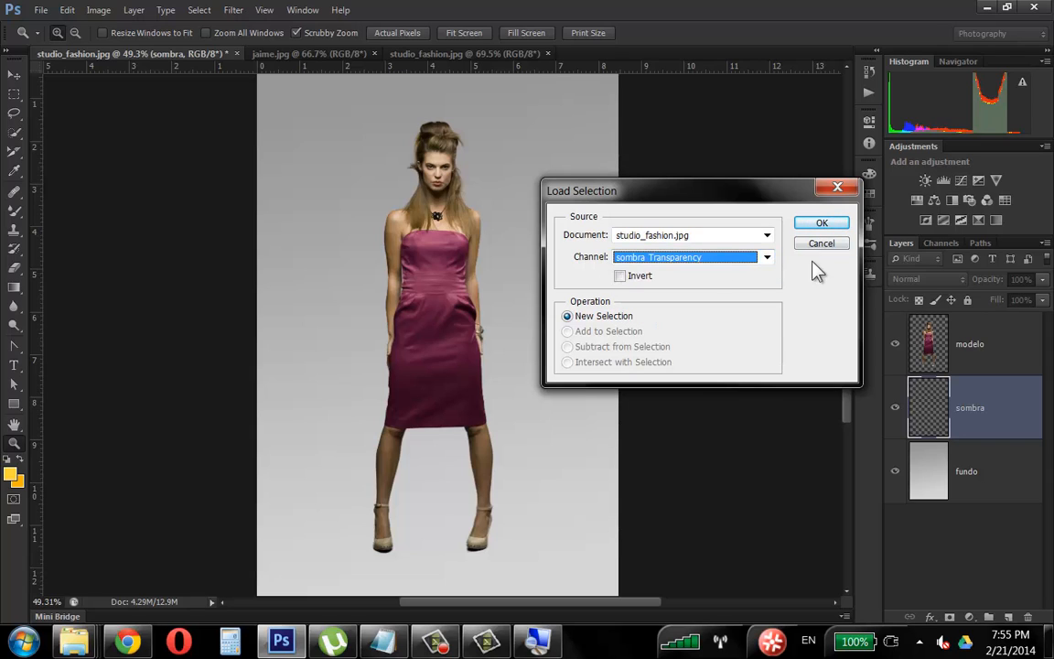
pyautogui.click(772, 259)
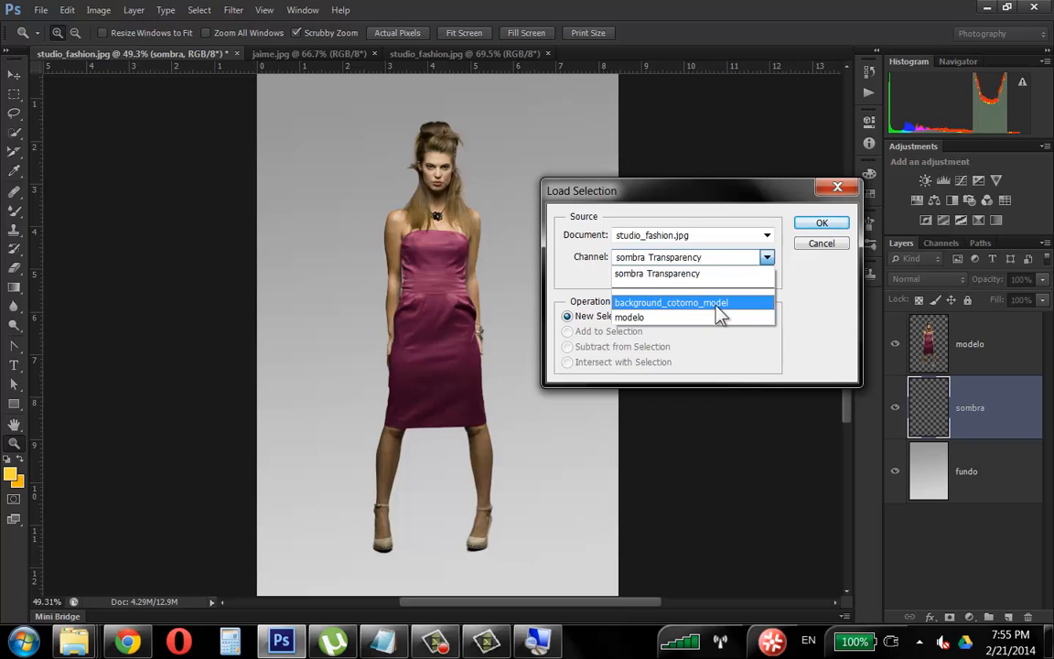
pyautogui.click(655, 322)
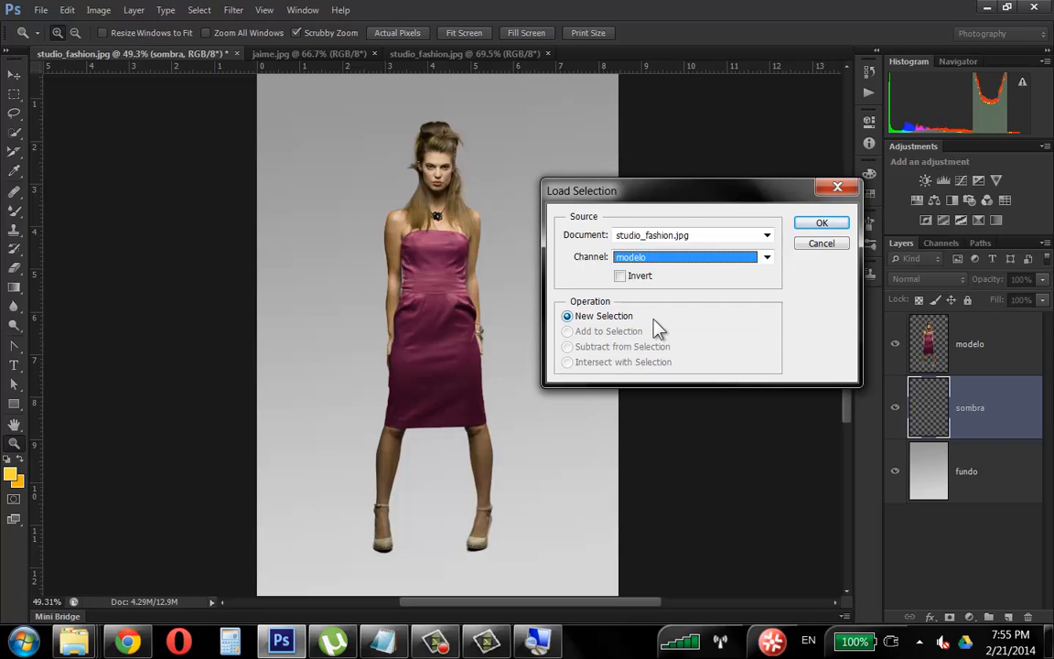
pyautogui.click(813, 224)
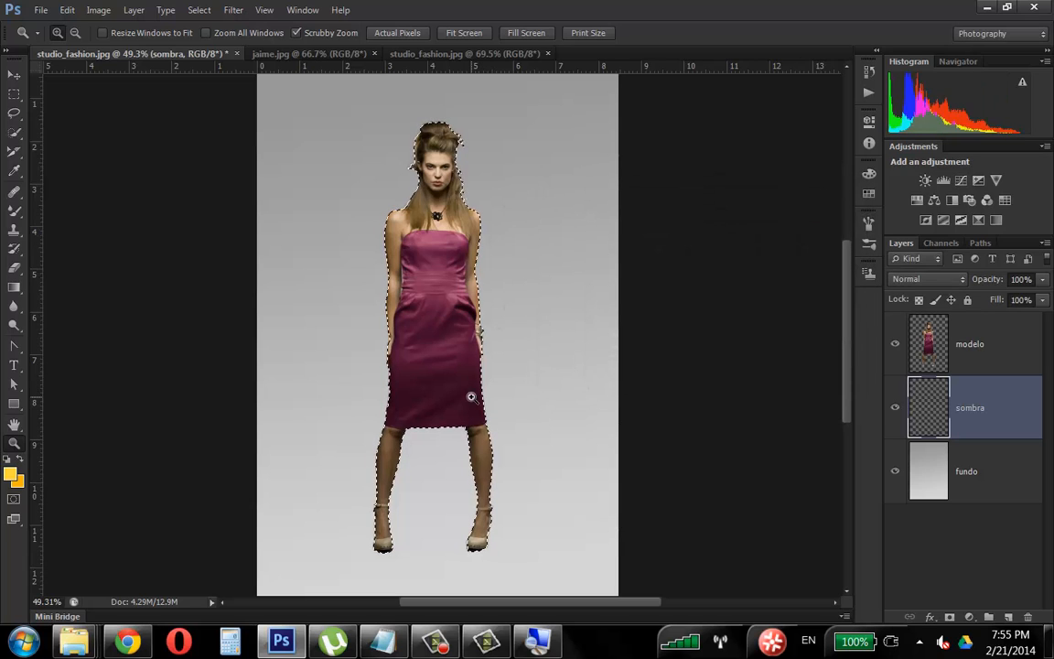
# - Hide the modelo layer, leaving the sombra and fundo layers on
pyautogui.click(896, 345)
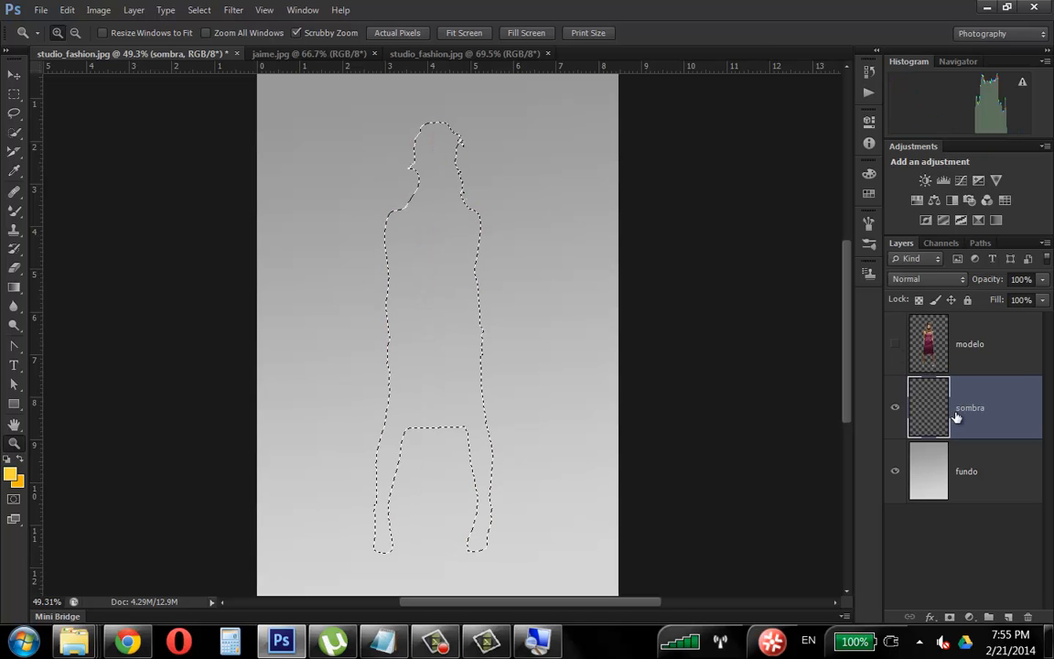
pyautogui.click(895, 346)
pyautogui.click(895, 345)
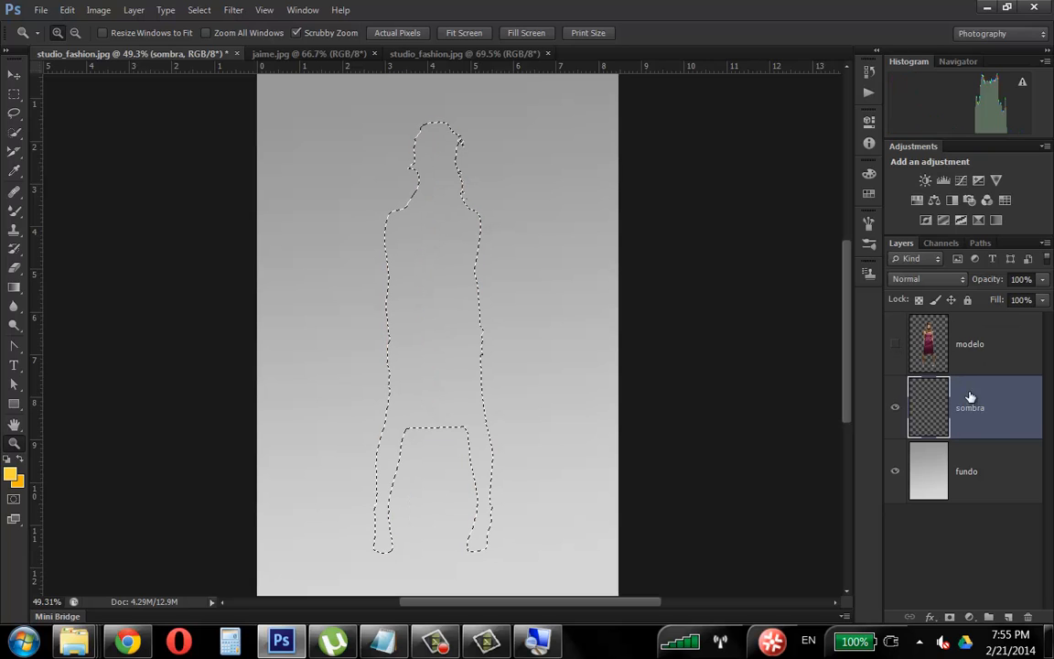
# - Fill the model-shaped selection on the sombra layer with black in Normal mode at 100% opacity
pyautogui.click(67, 9)
pyautogui.click(63, 11)
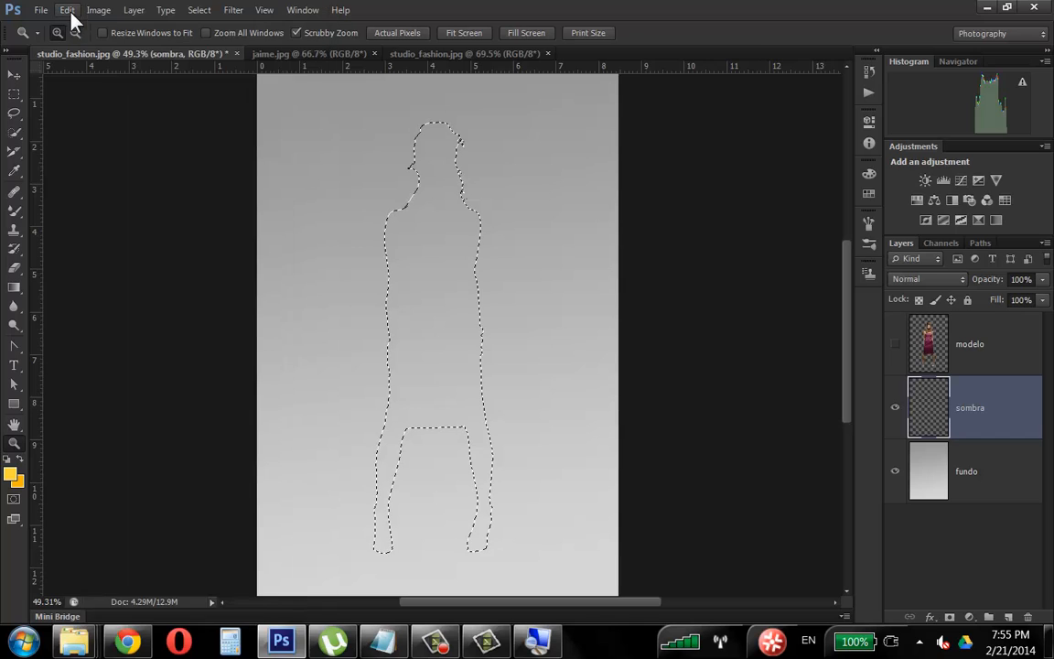
pyautogui.hotkey('shift', 'F5')
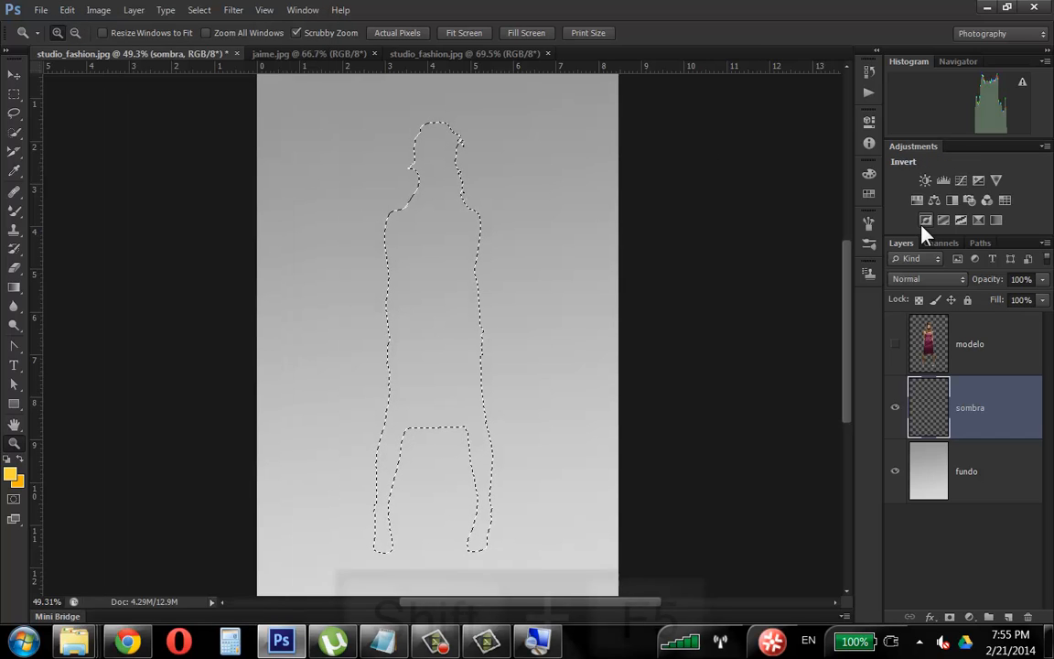
pyautogui.moveTo(185, 67); pyautogui.dragTo(608, 123)
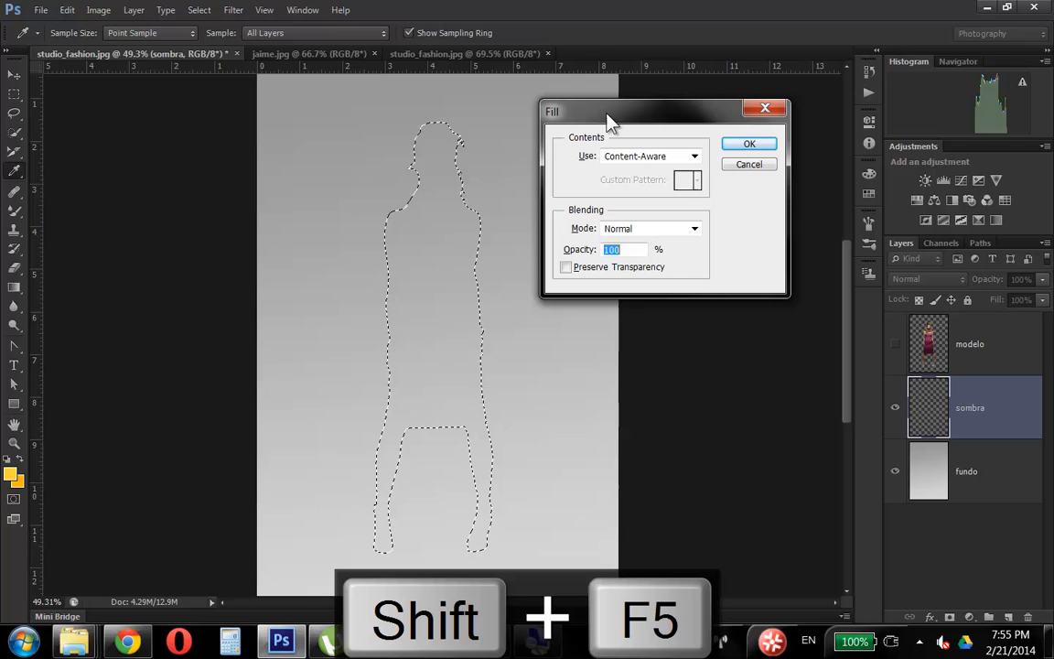
pyautogui.click(694, 156)
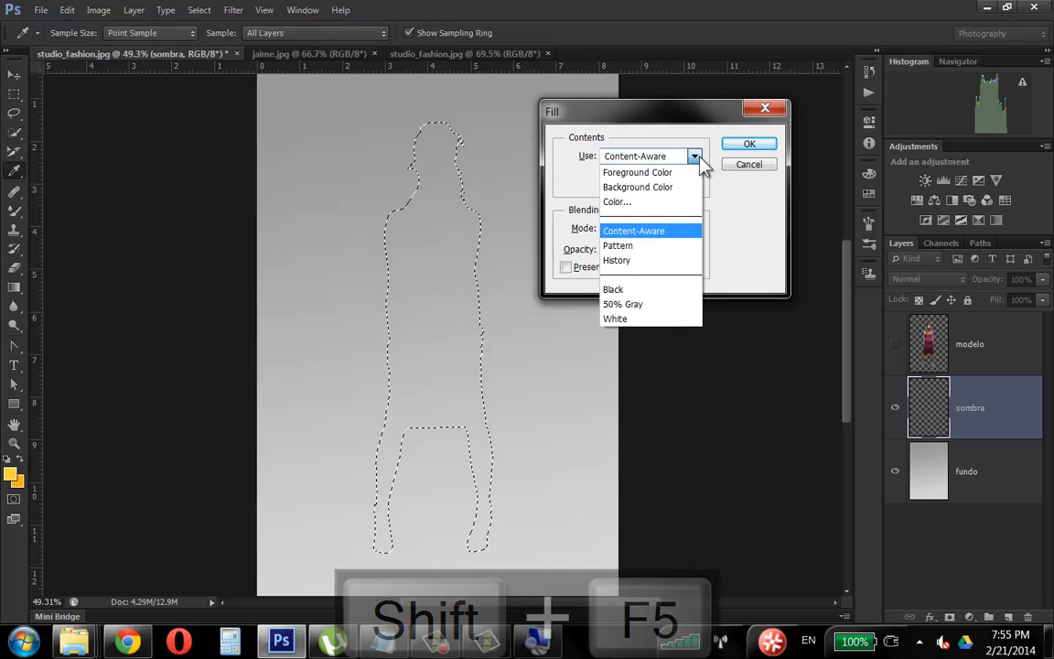
pyautogui.click(633, 291)
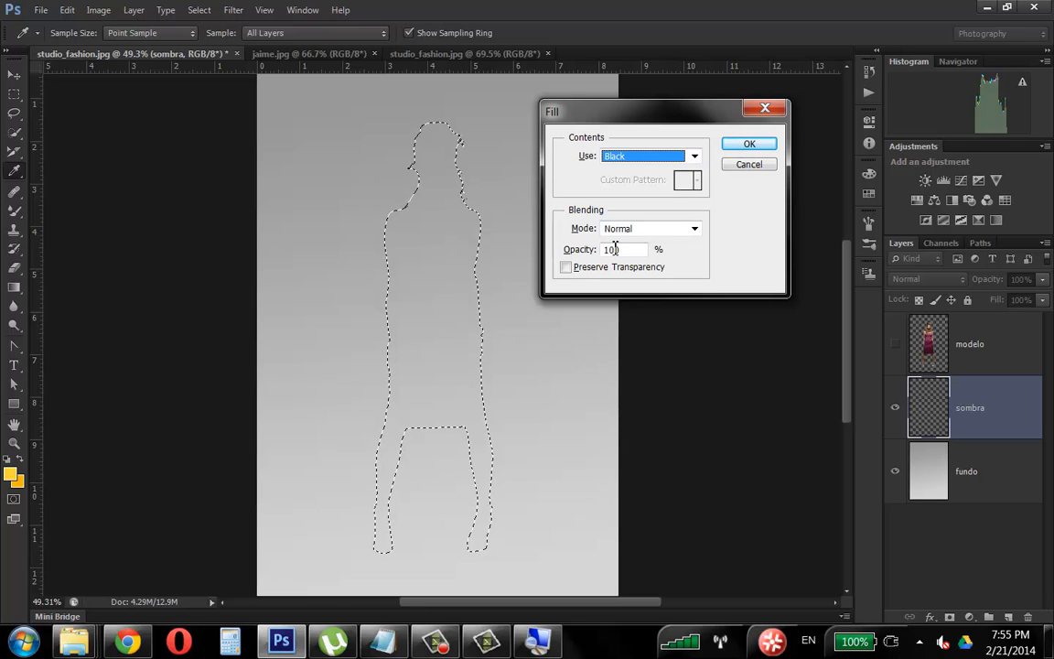
pyautogui.click(767, 146)
pyautogui.press('z')
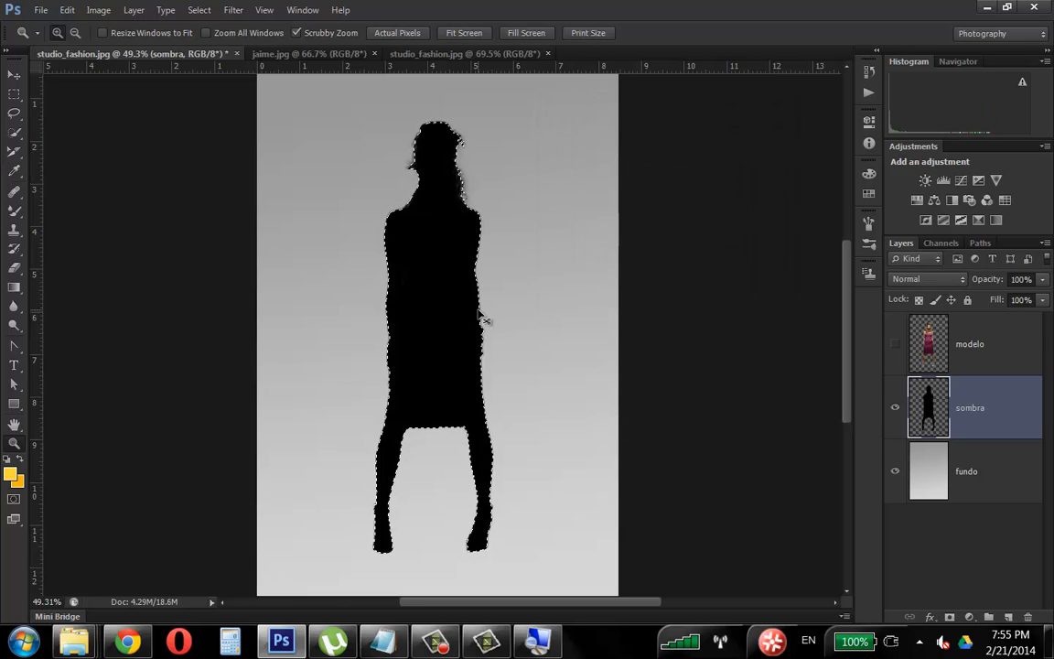
# - Deselect the silhouette and hide the fundo layer so that only the black sombra layer is shown
pyautogui.hotkey('ctrl', 'd')
pyautogui.click(894, 407)
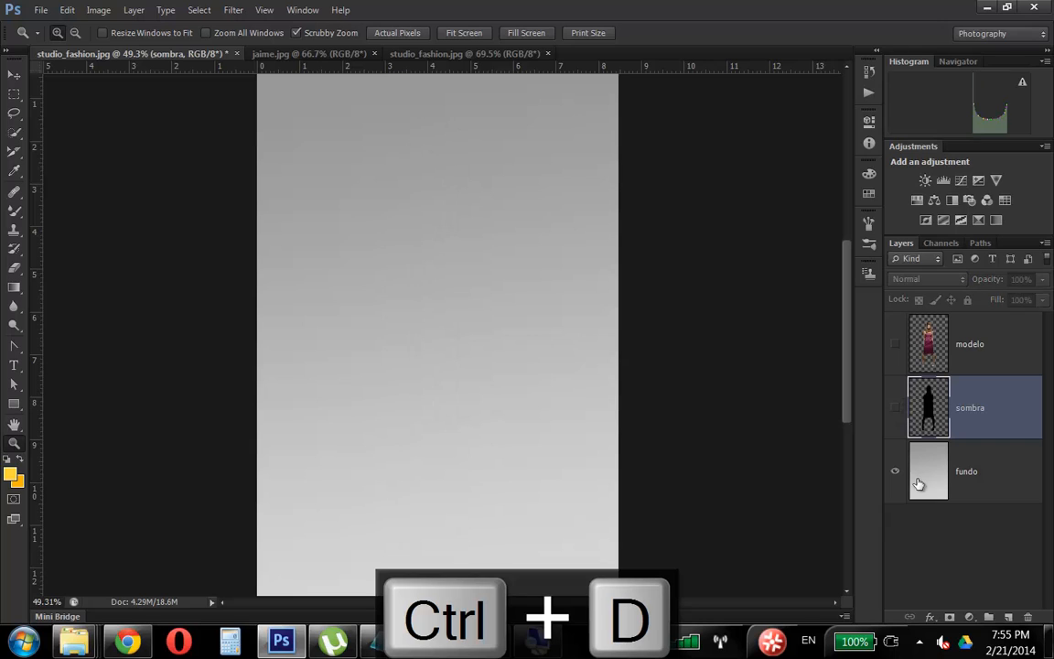
pyautogui.click(957, 449)
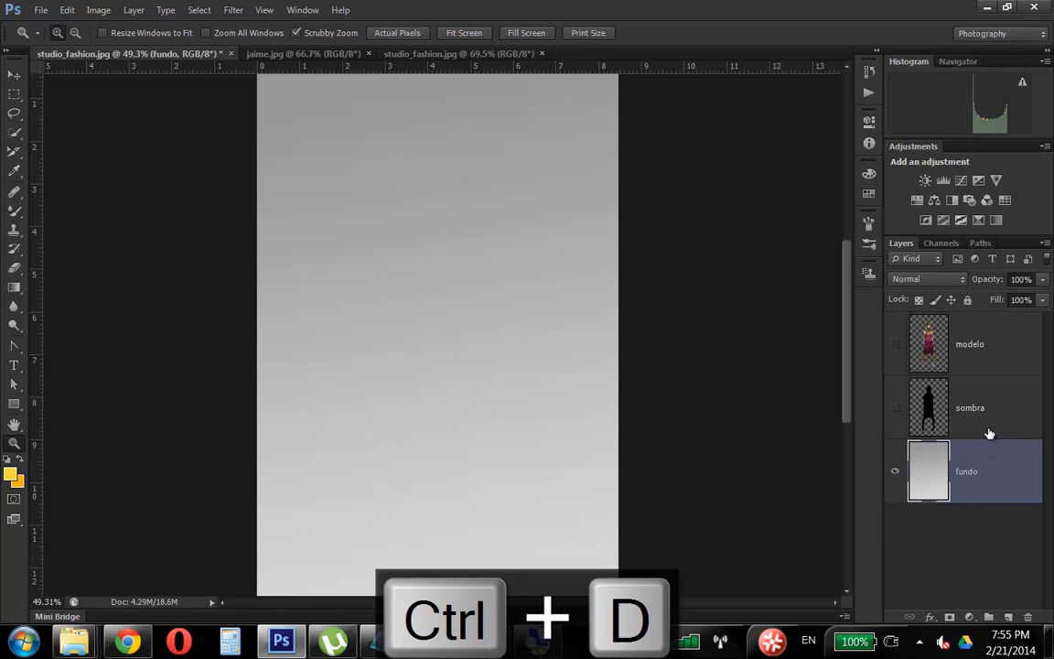
pyautogui.click(897, 471)
pyautogui.click(992, 404)
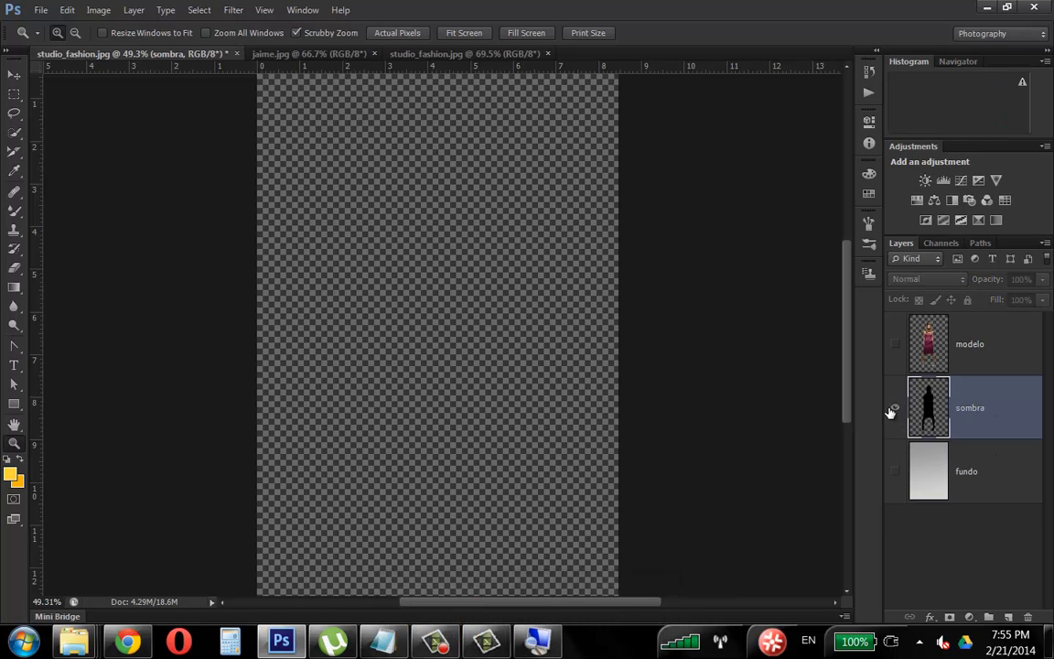
pyautogui.click(895, 407)
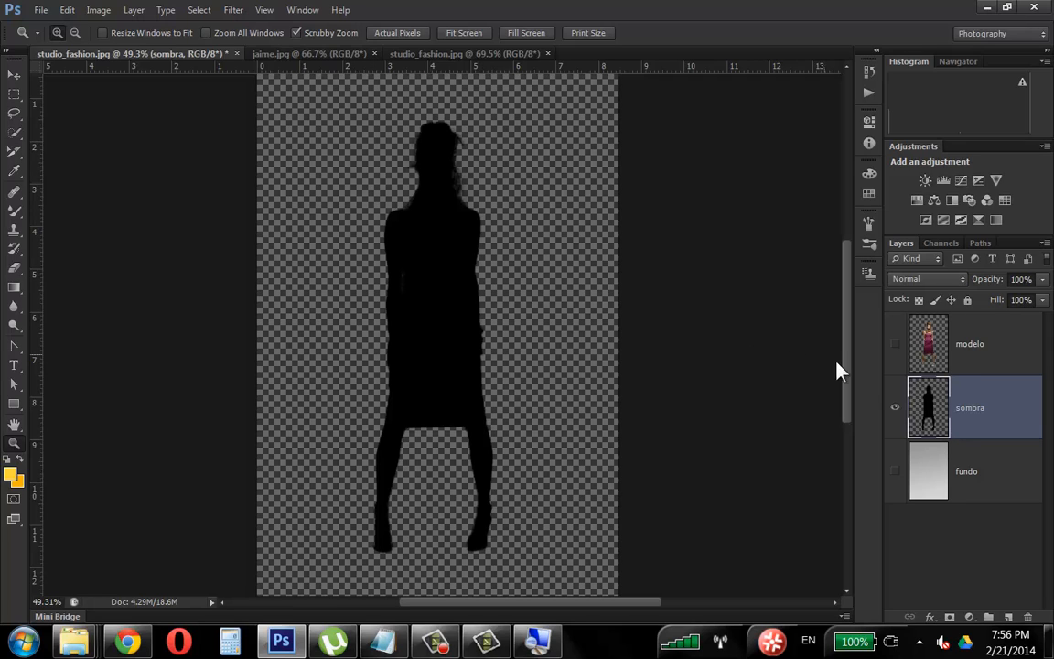
# - With only modelo shown, duplicate that layer, name the copy reflexo and place it directly below modelo
pyautogui.click(895, 410)
pyautogui.click(1011, 355)
pyautogui.click(896, 344)
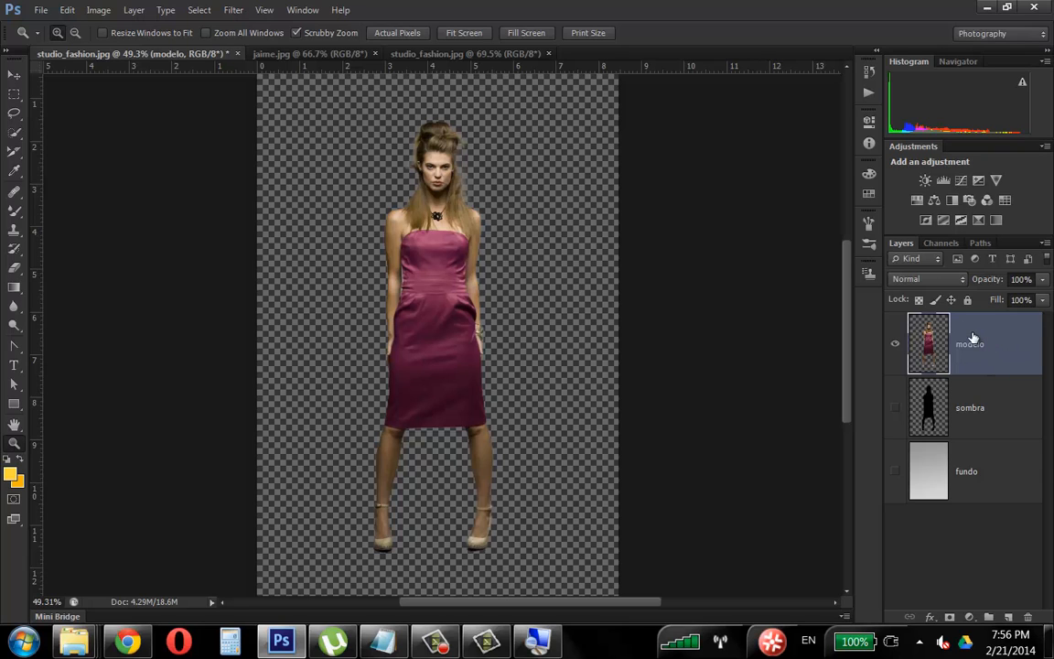
pyautogui.hotkey('ctrl', 'j')
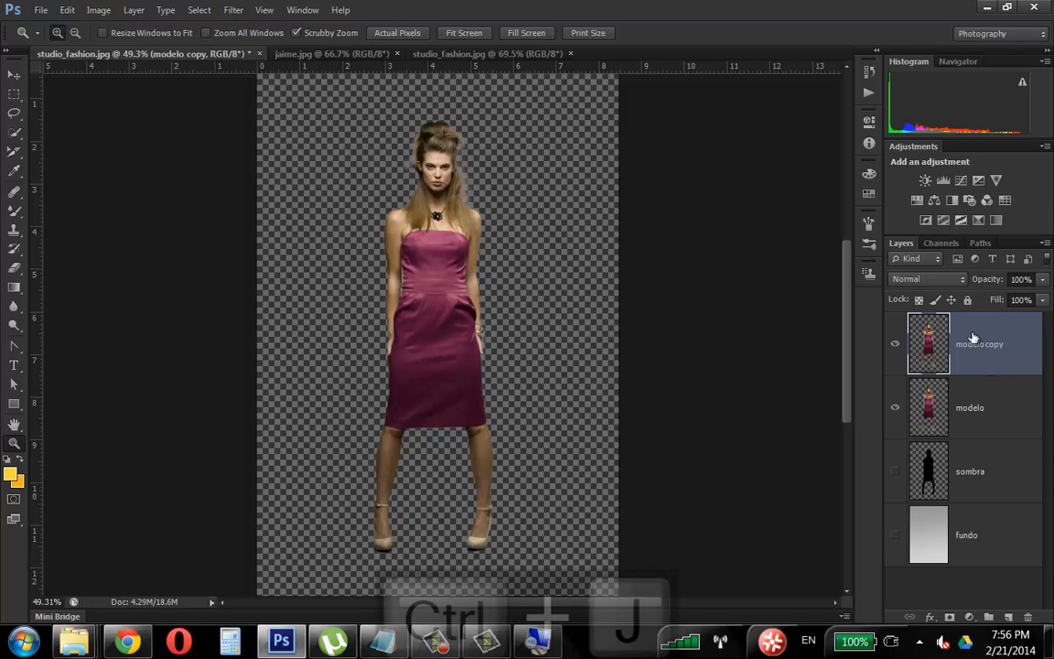
pyautogui.doubleClick(983, 344)
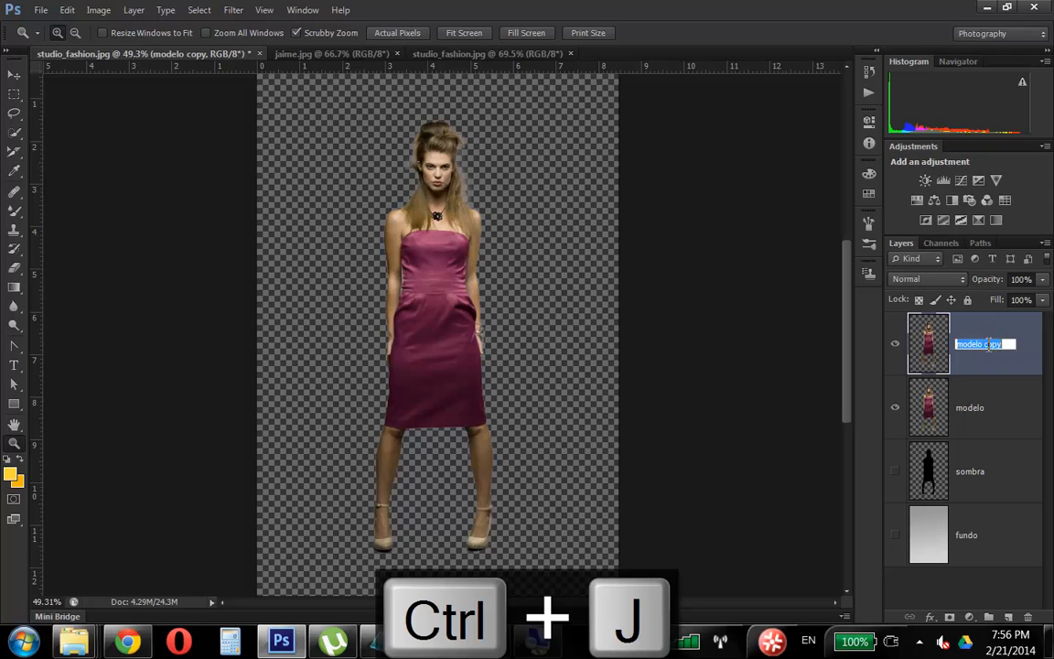
pyautogui.write('reflexo')
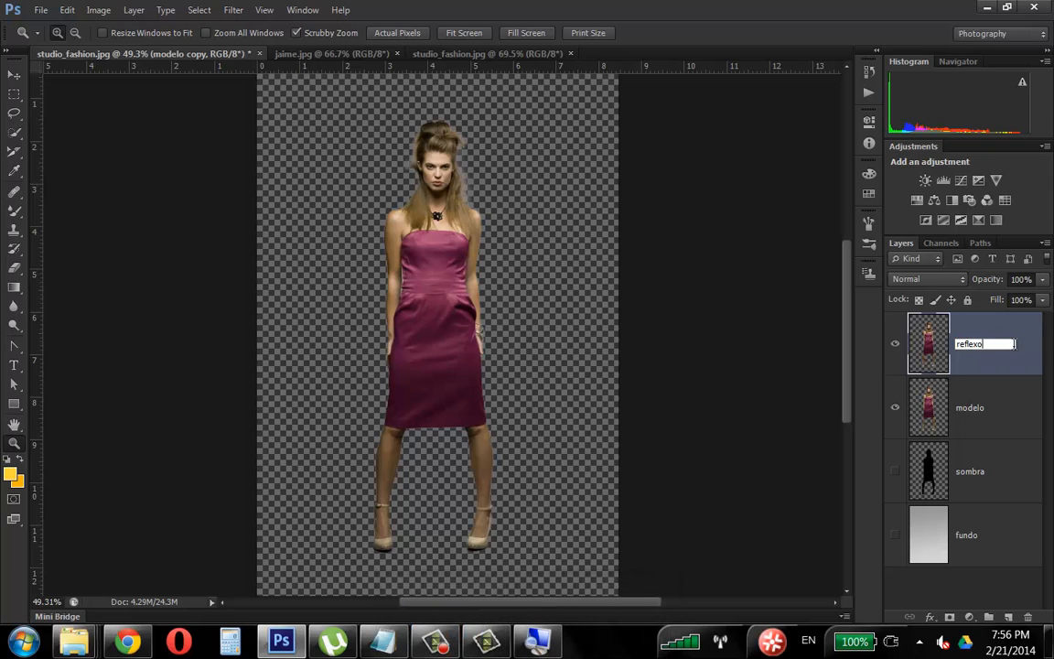
pyautogui.press('Return')
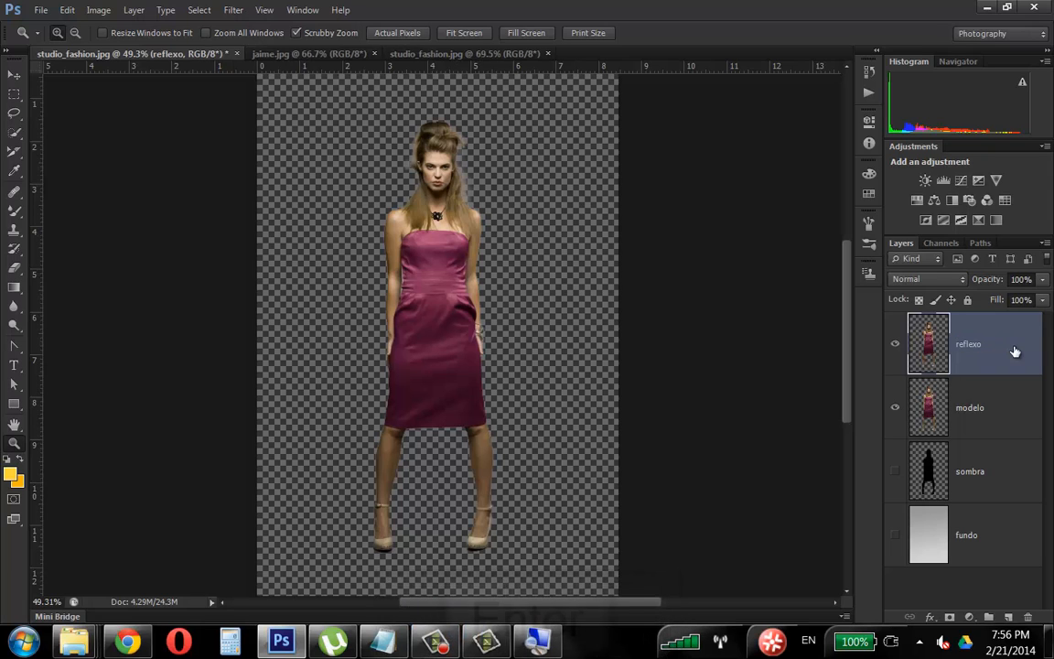
pyautogui.moveTo(1013, 346); pyautogui.dragTo(1016, 430)
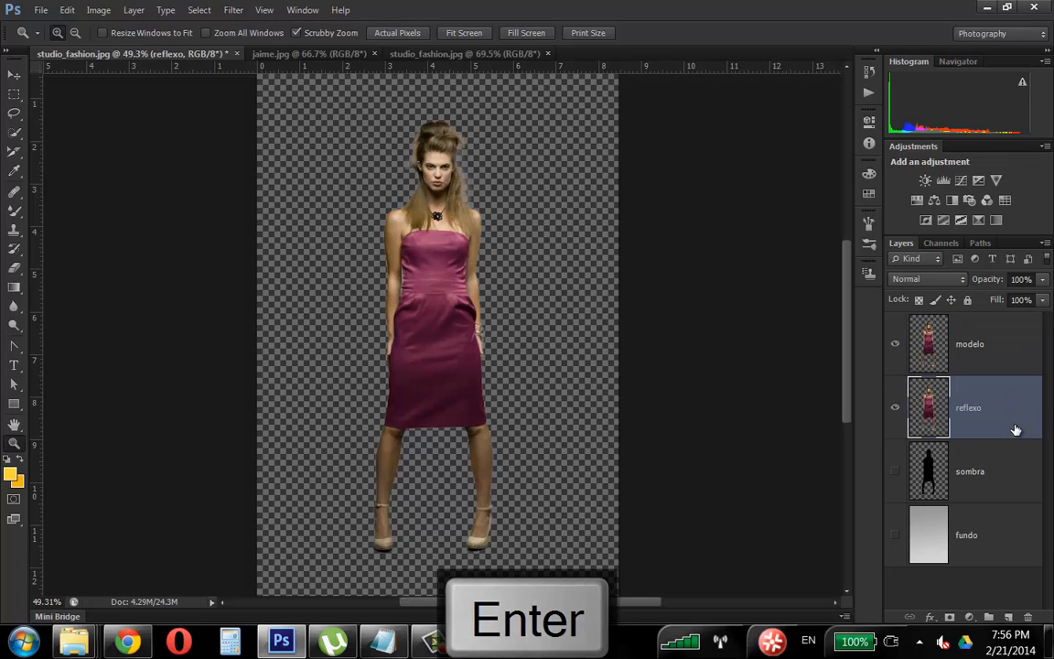
# - Make the reflexo, sombra and fundo layers visible together with the modelo layer
pyautogui.click(895, 407)
pyautogui.click(977, 333)
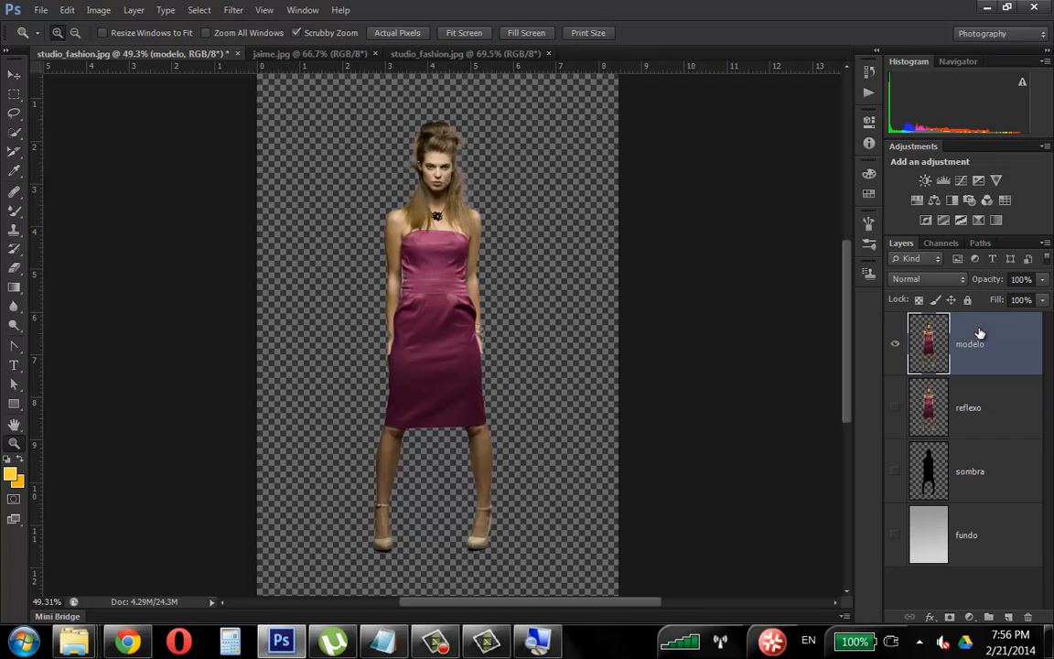
pyautogui.click(895, 407)
pyautogui.click(957, 408)
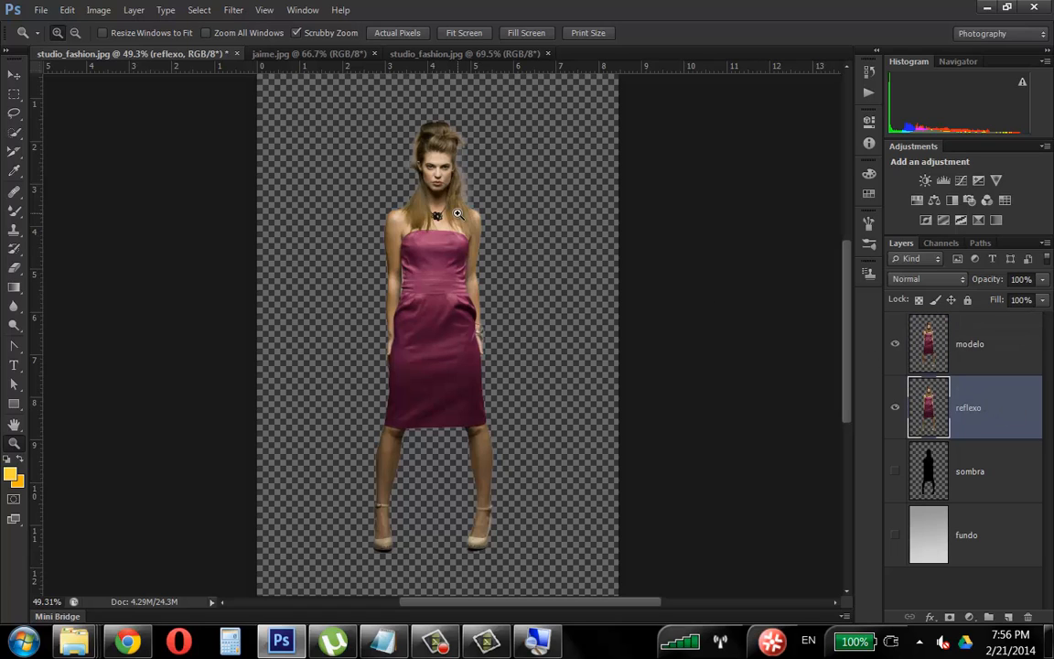
pyautogui.click(895, 471)
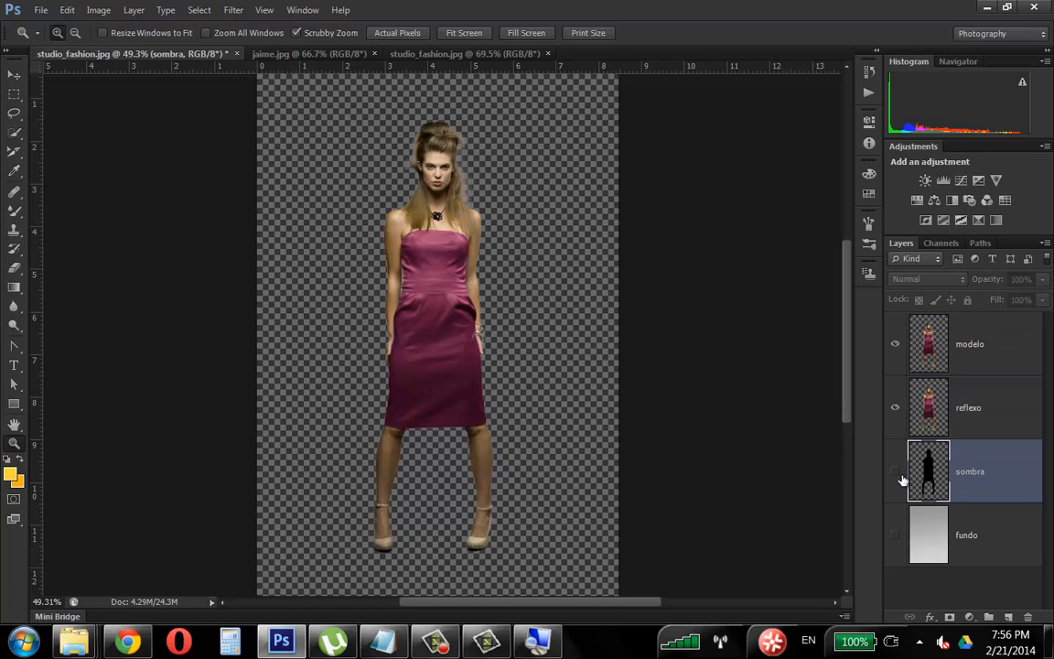
pyautogui.click(958, 471)
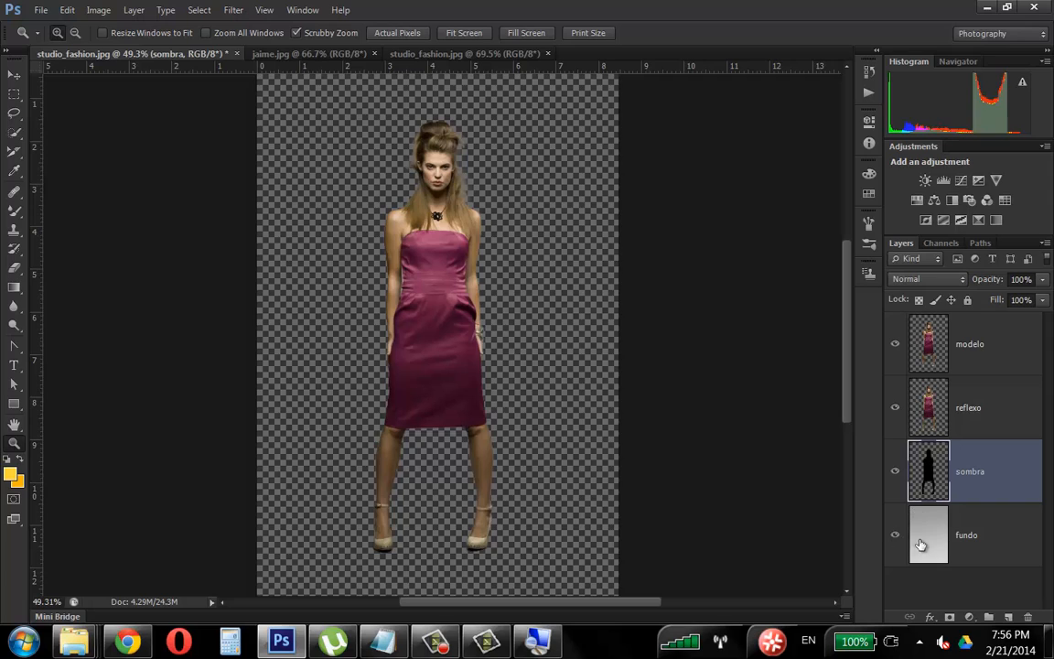
pyautogui.click(896, 534)
pyautogui.click(999, 545)
pyautogui.click(993, 484)
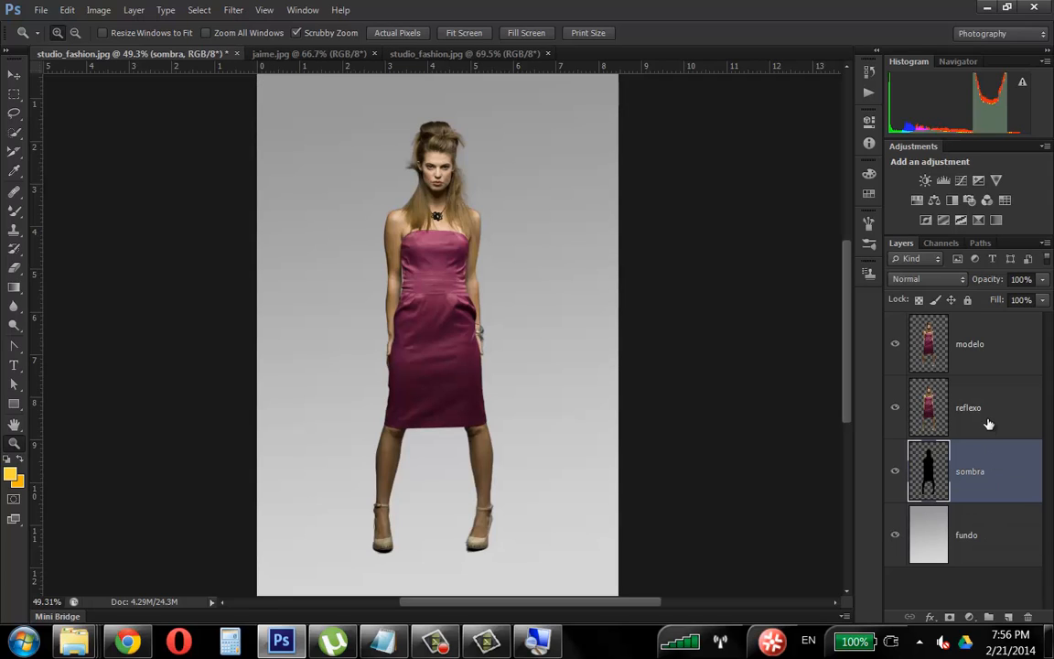
pyautogui.click(988, 424)
pyautogui.click(985, 357)
pyautogui.click(988, 425)
pyautogui.click(978, 470)
pyautogui.click(982, 526)
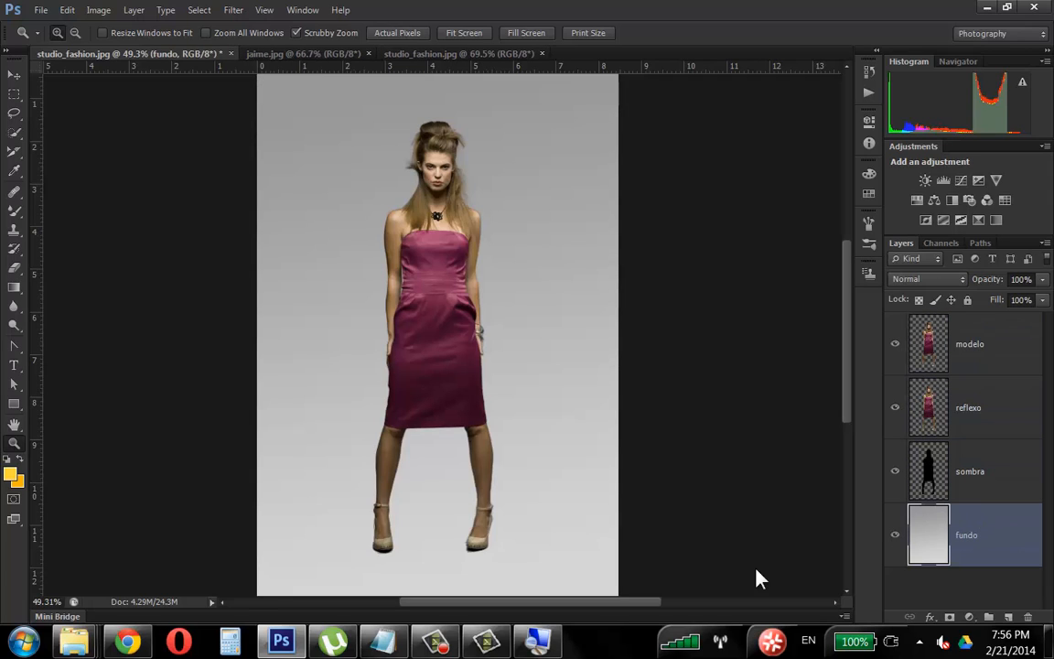
pyautogui.click(435, 641)
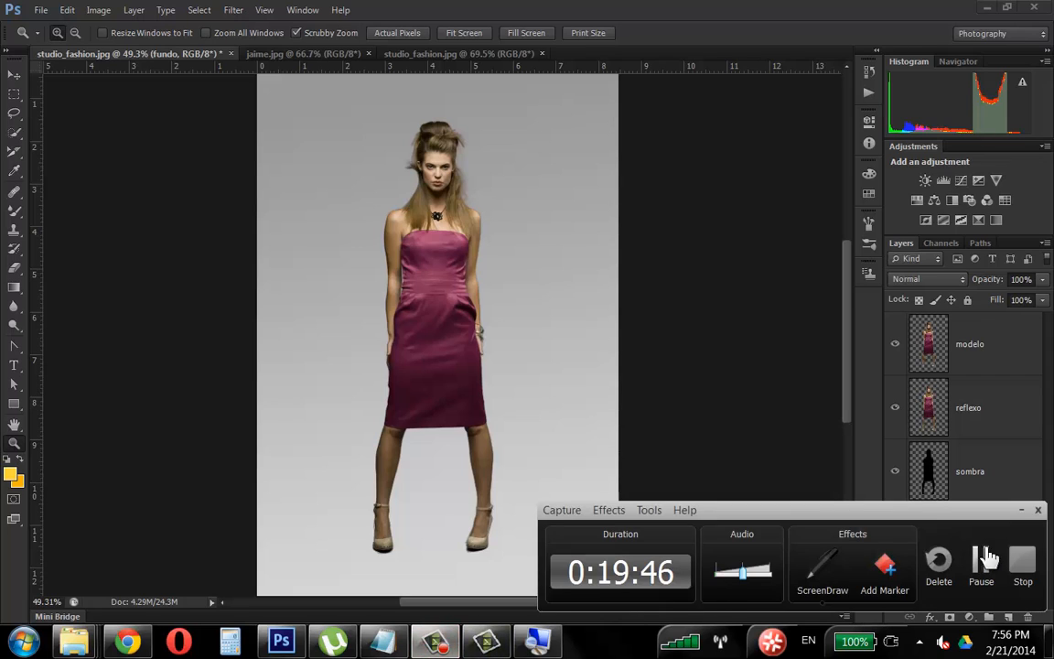
pyautogui.click(987, 558)
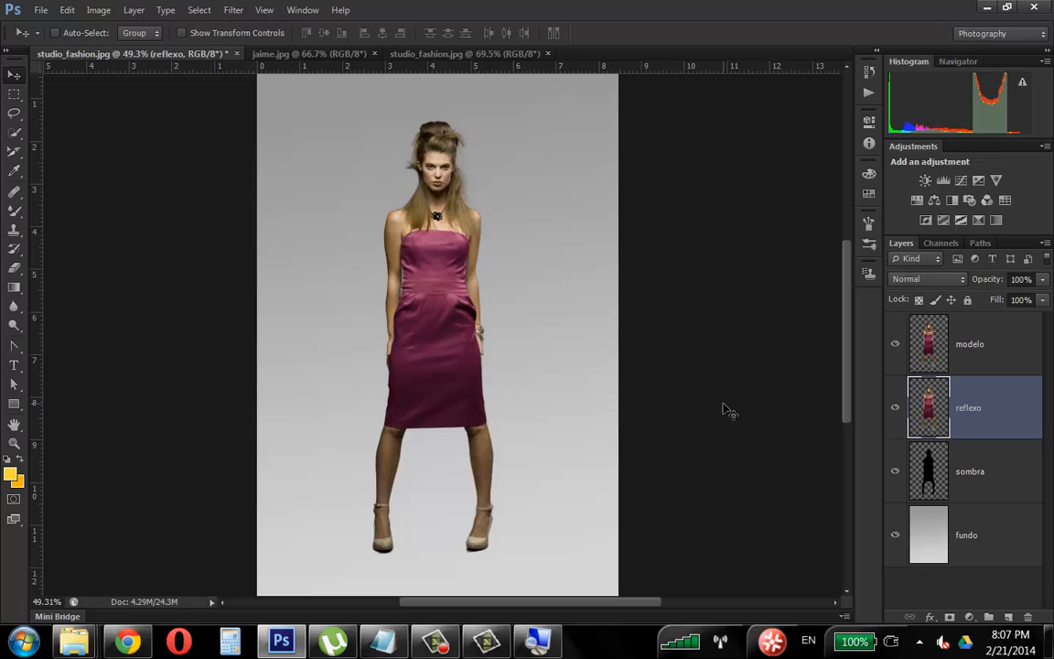
# - Select the modelo, reflexo and sombra layers together, leaving fundo out of the selection
pyautogui.click(1017, 353)
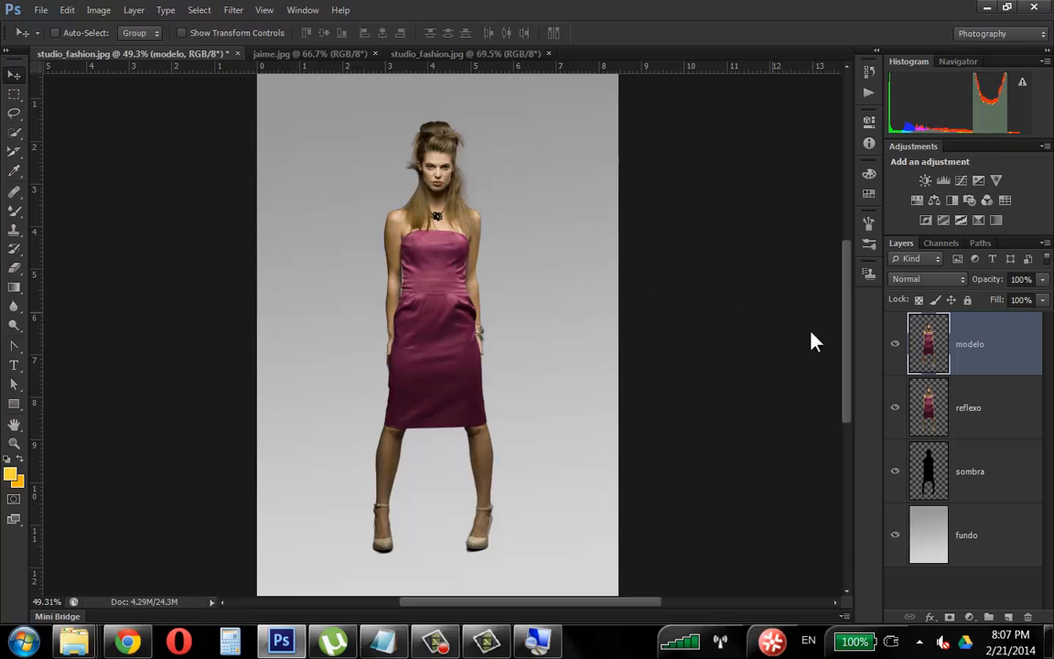
pyautogui.click(1017, 416)
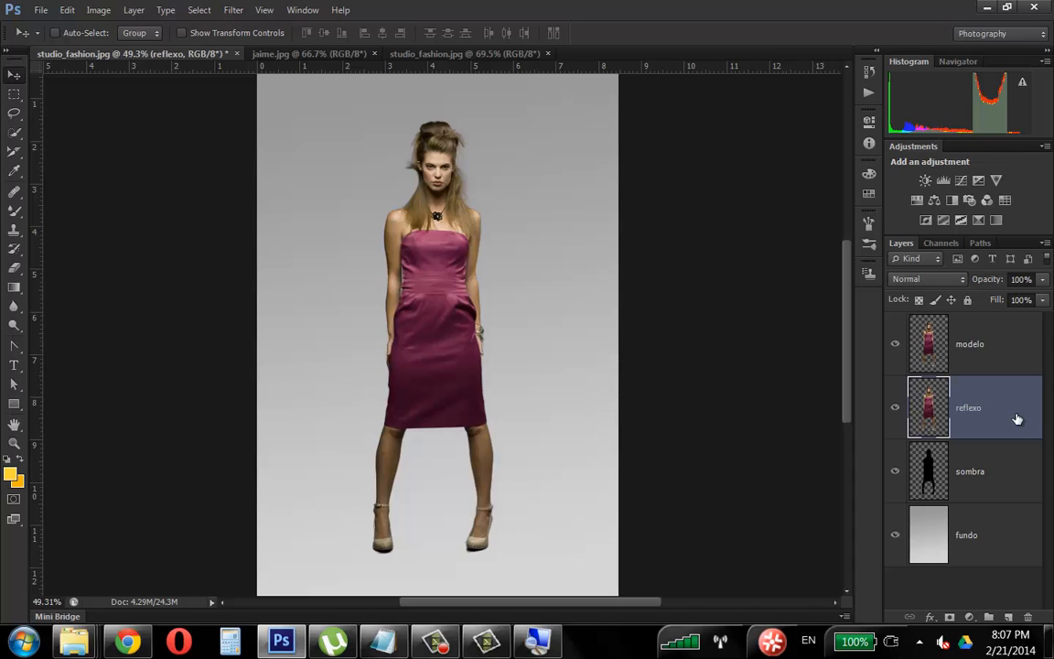
pyautogui.click(1023, 352)
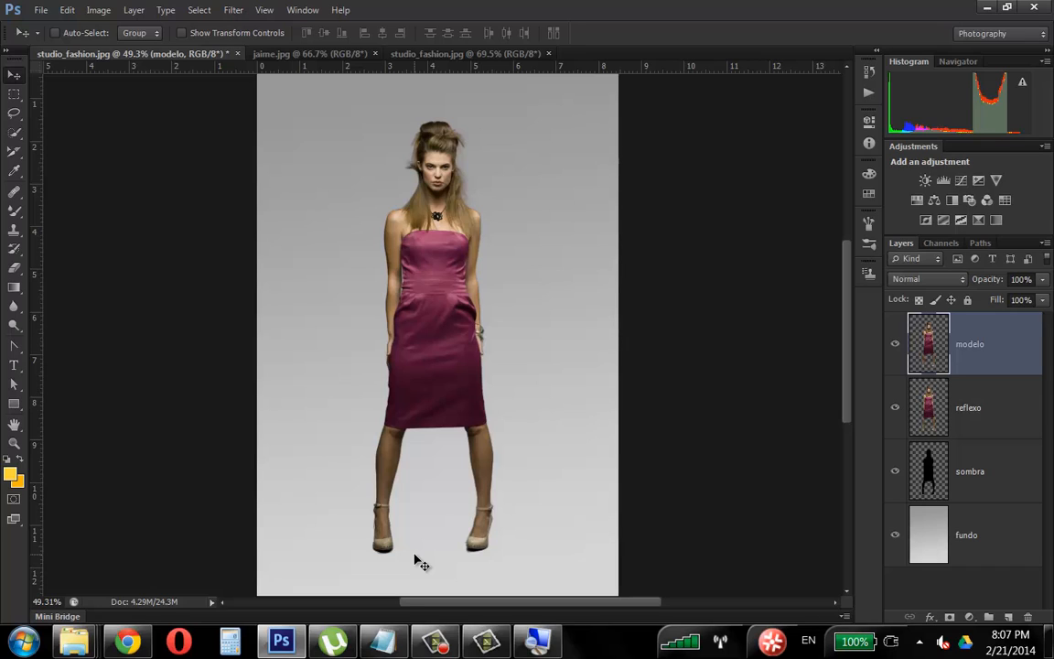
pyautogui.keyDown('shift'); pyautogui.click(1000, 410); pyautogui.keyUp('shift')
pyautogui.keyDown('shift'); pyautogui.click(996, 465); pyautogui.keyUp('shift')
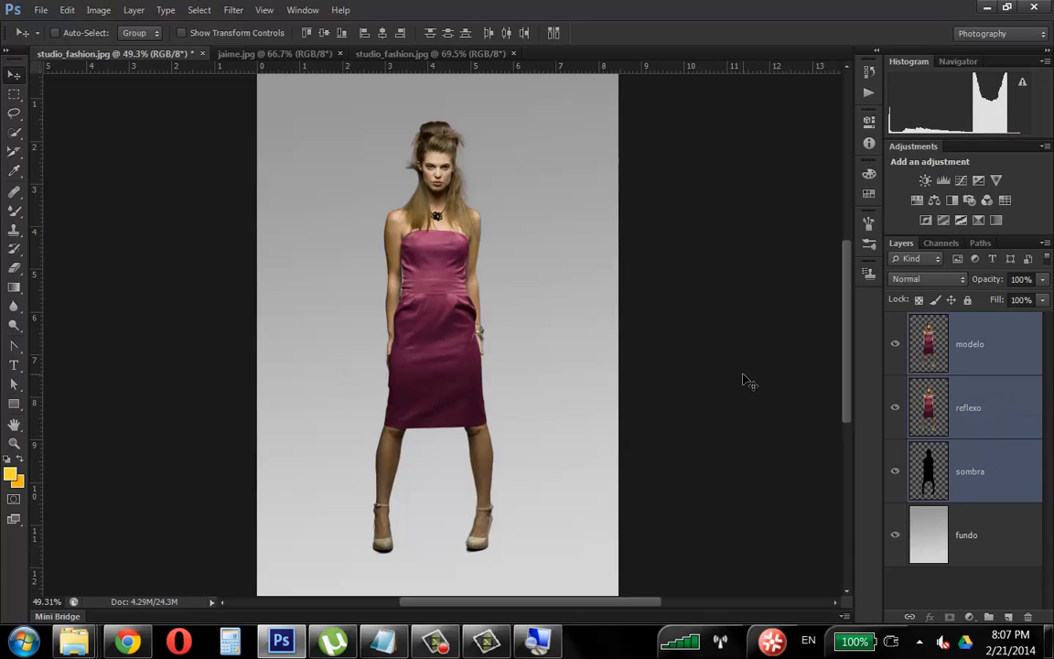
# - Try moving the reflexo copy sideways next to the original model, and undo the move
pyautogui.click(998, 407)
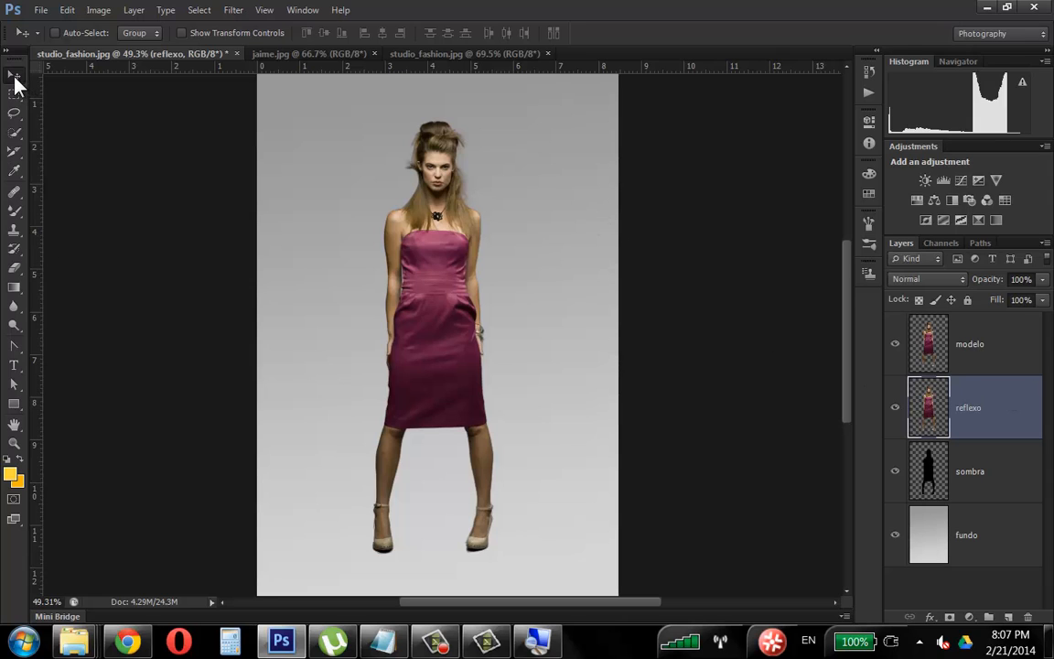
pyautogui.moveTo(421, 289); pyautogui.dragTo(515, 289)
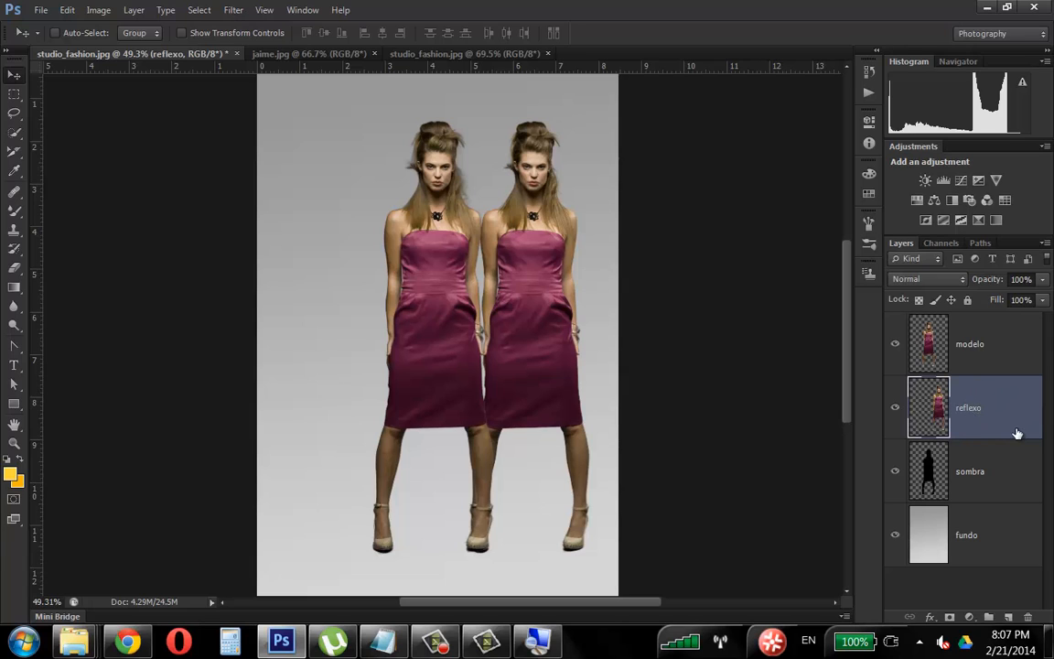
pyautogui.moveTo(557, 291); pyautogui.dragTo(568, 291)
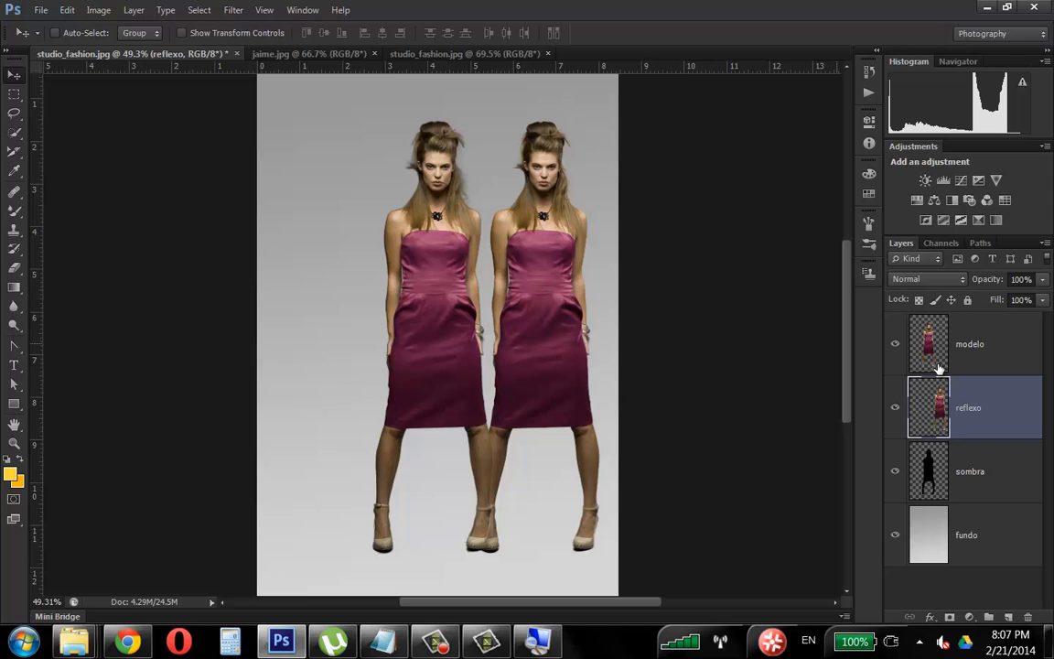
pyautogui.hotkey('ctrl', 'z')
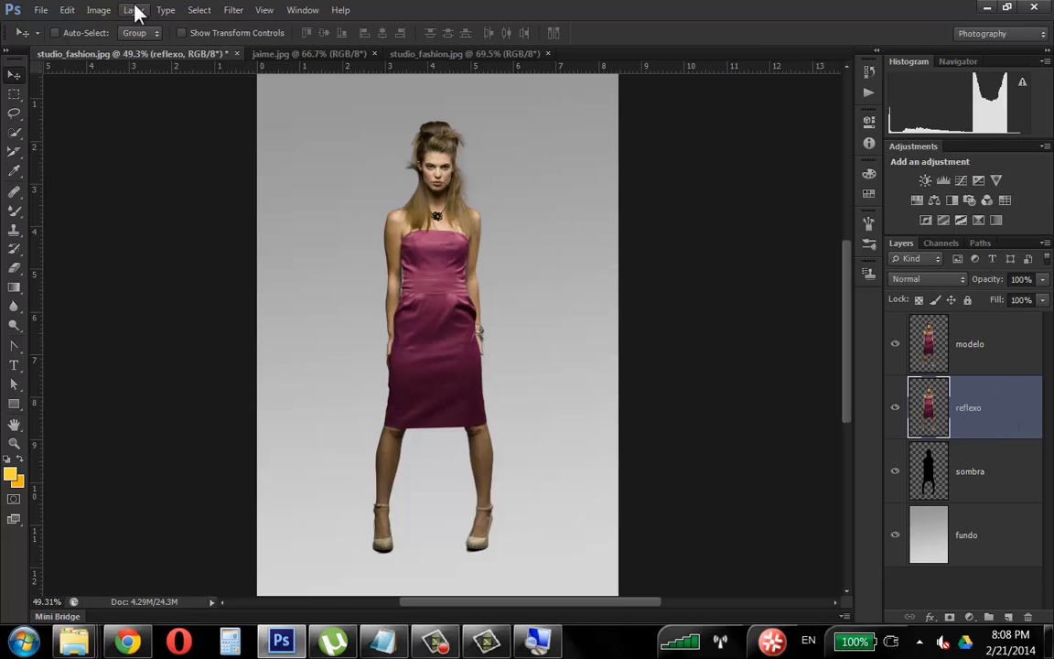
# - Try flipping the reflexo layer horizontally with Transform, and undo the flip
pyautogui.click(68, 11)
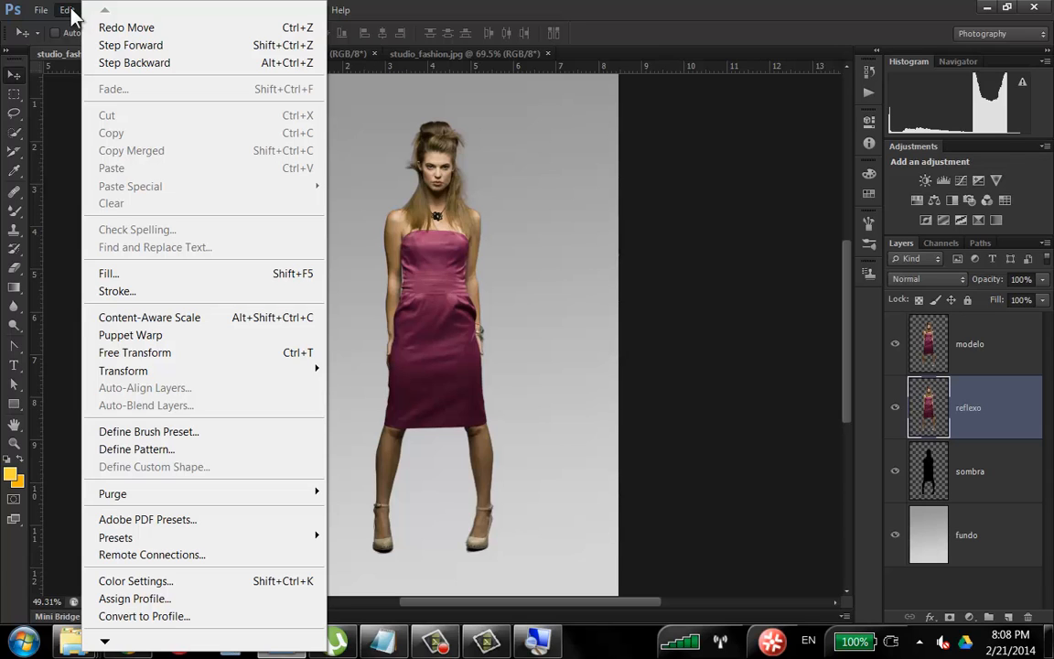
pyautogui.moveTo(191, 377)
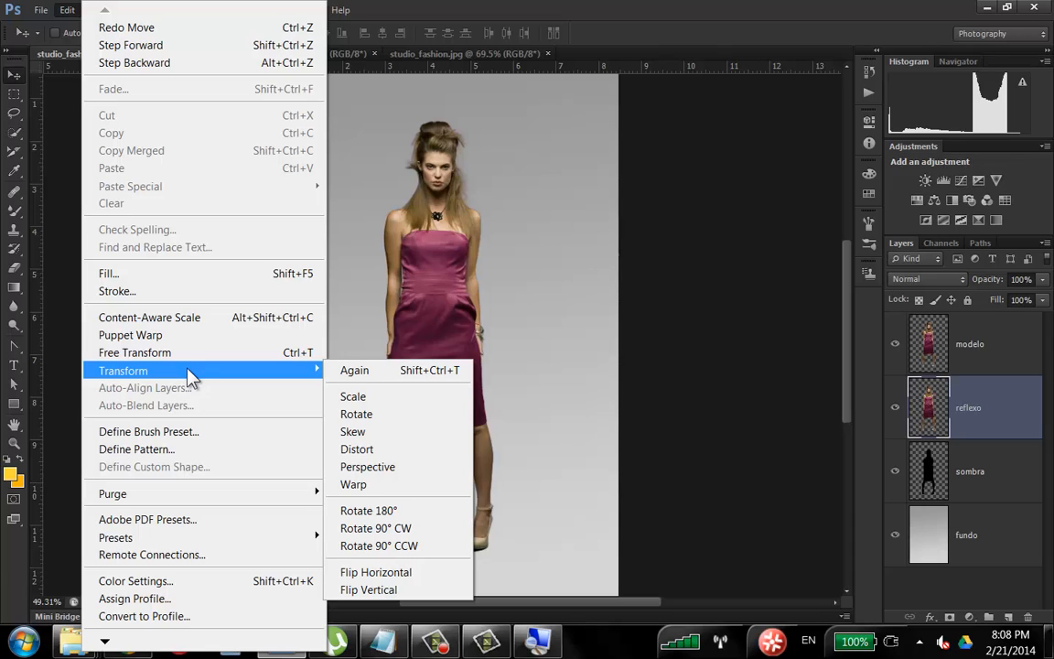
pyautogui.click(409, 580)
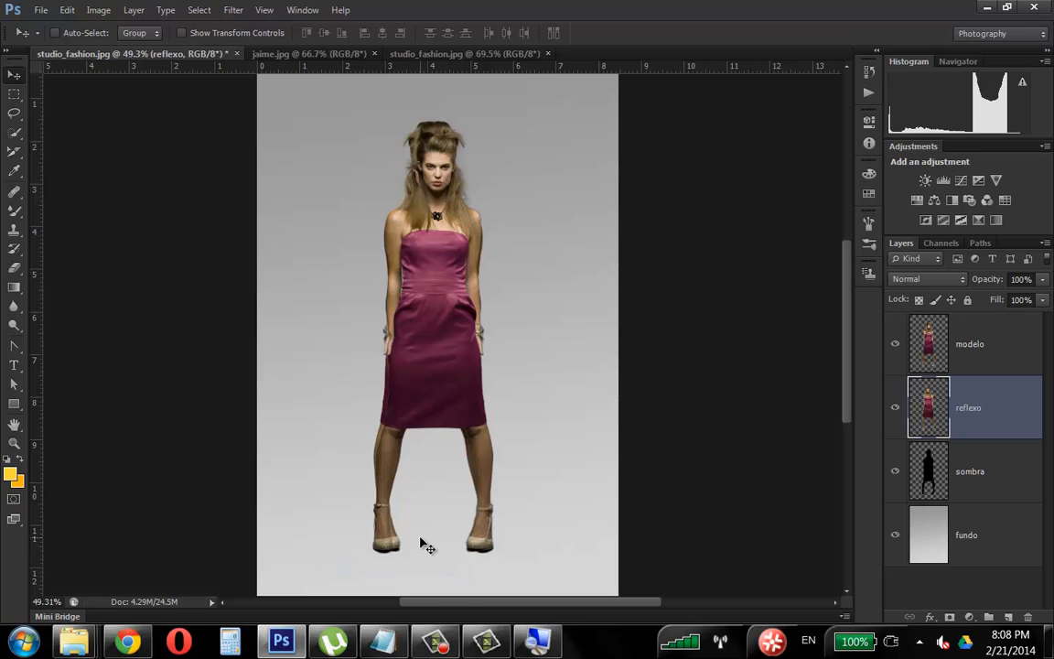
pyautogui.hotkey('ctrl', 'z')
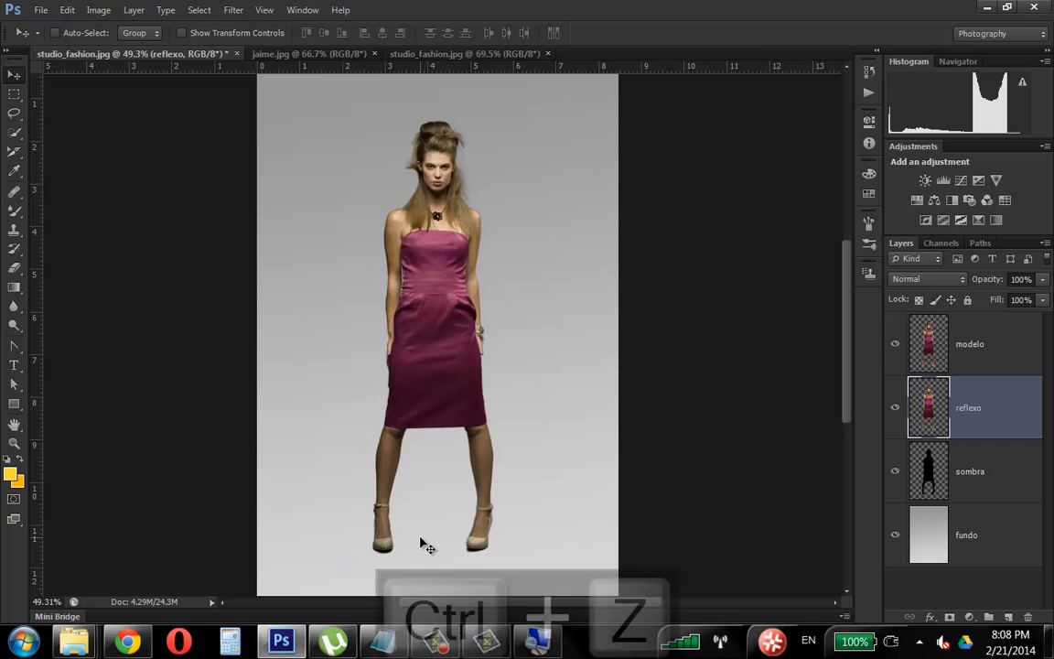